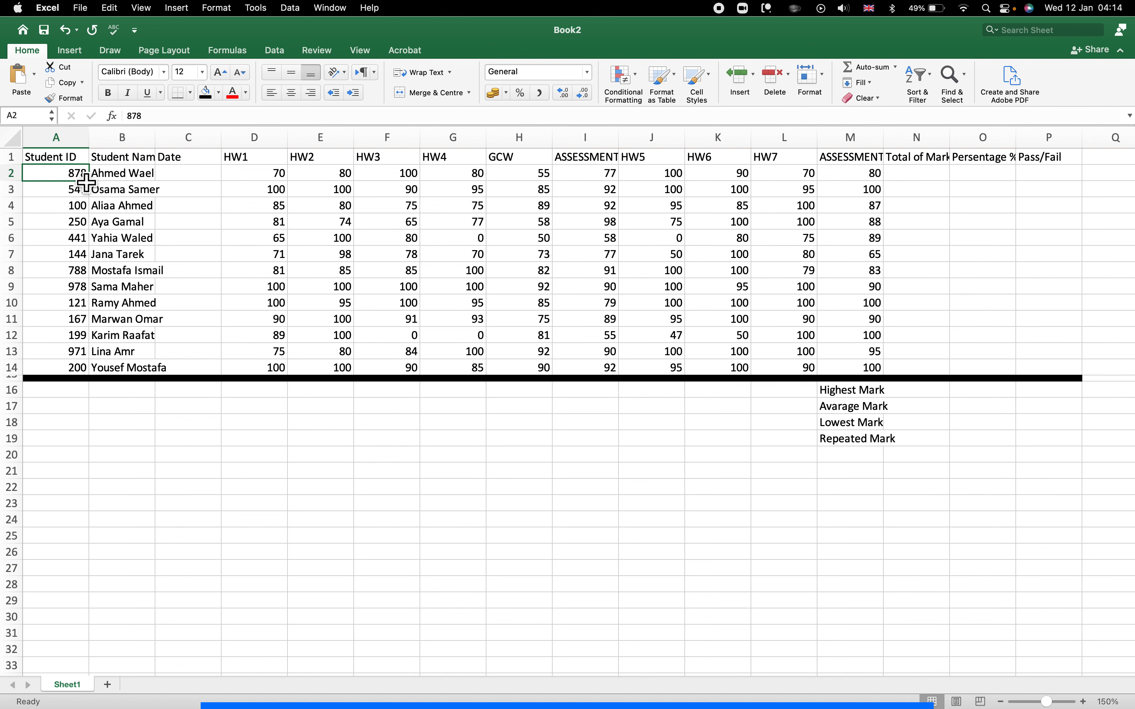
# Select the marks table and summary rows and set their row height to 20.
pyautogui.click(60, 163)
pyautogui.moveTo(62, 164); pyautogui.dragTo(1047, 453)
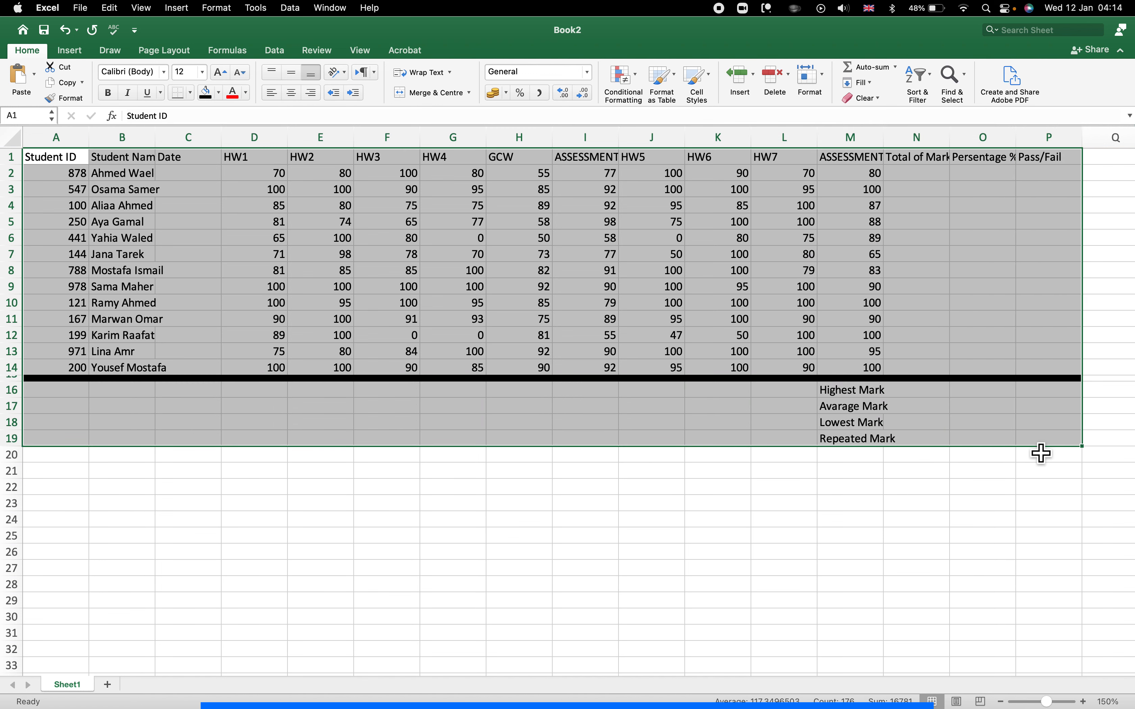
pyautogui.click(829, 84)
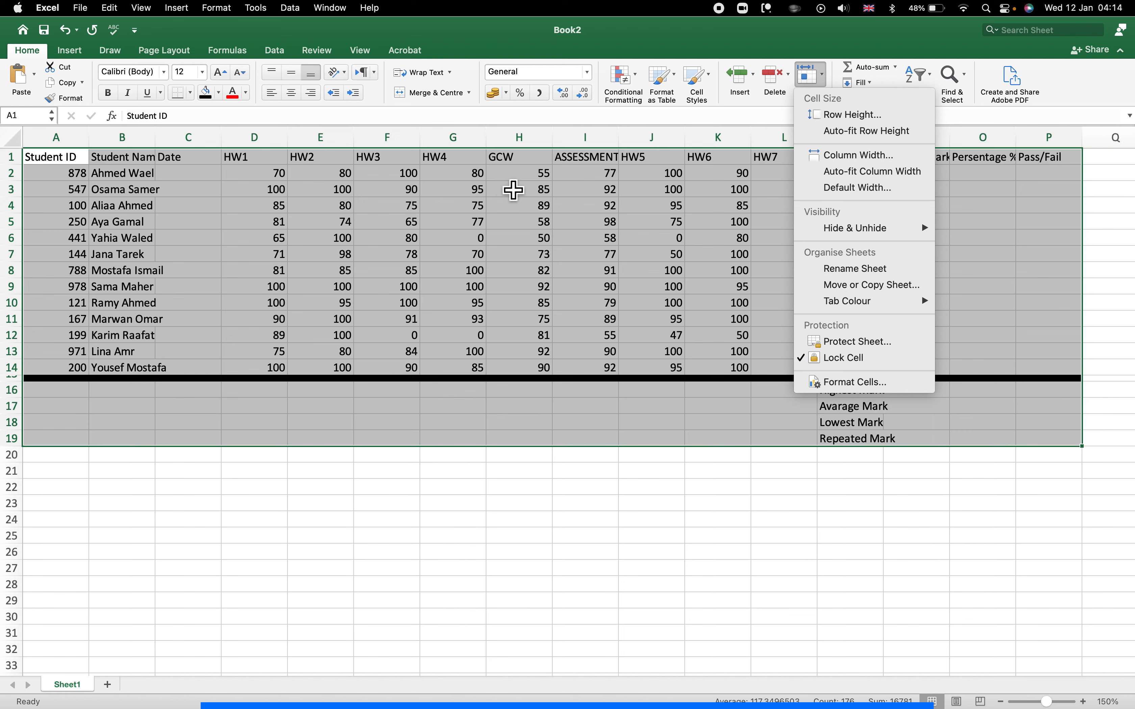
pyautogui.click(853, 119)
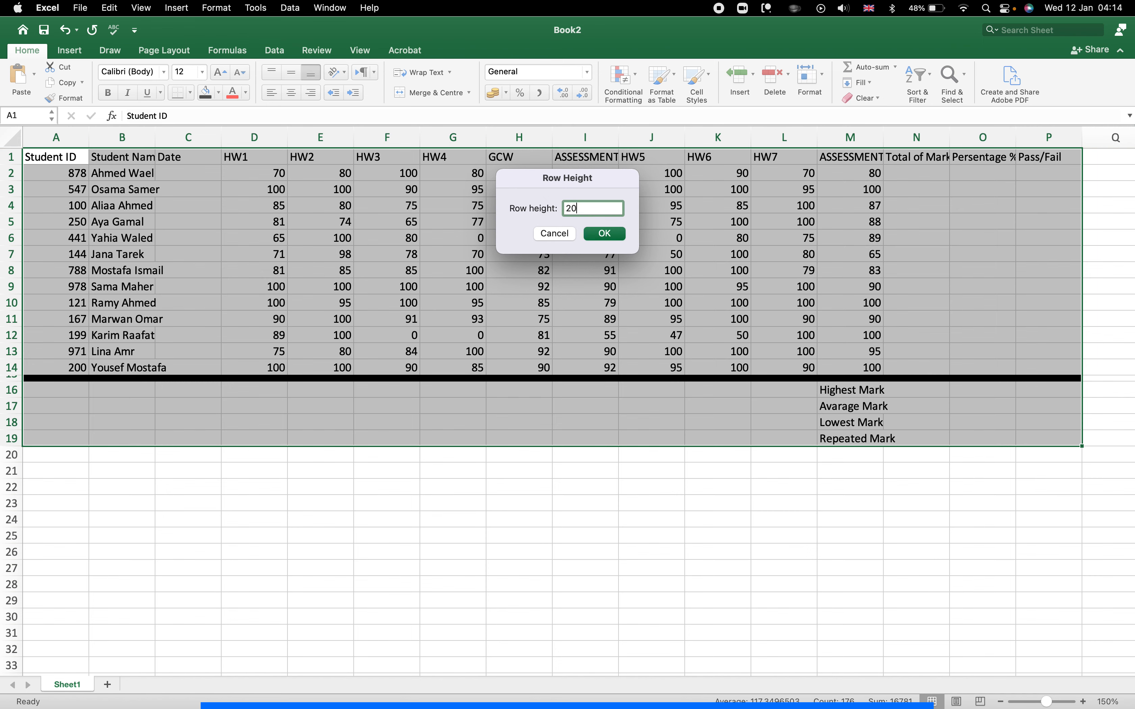
pyautogui.write('20')
pyautogui.click(618, 237)
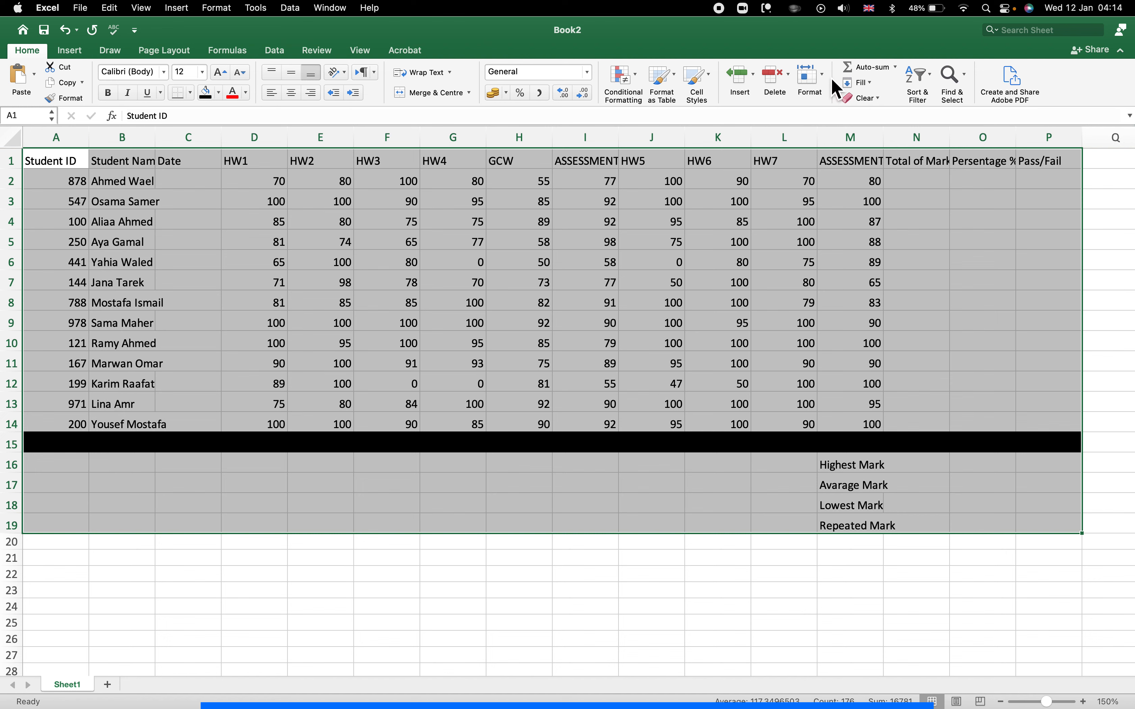
# Set the selected table's column width to 30 so full headers show.
pyautogui.click(818, 78)
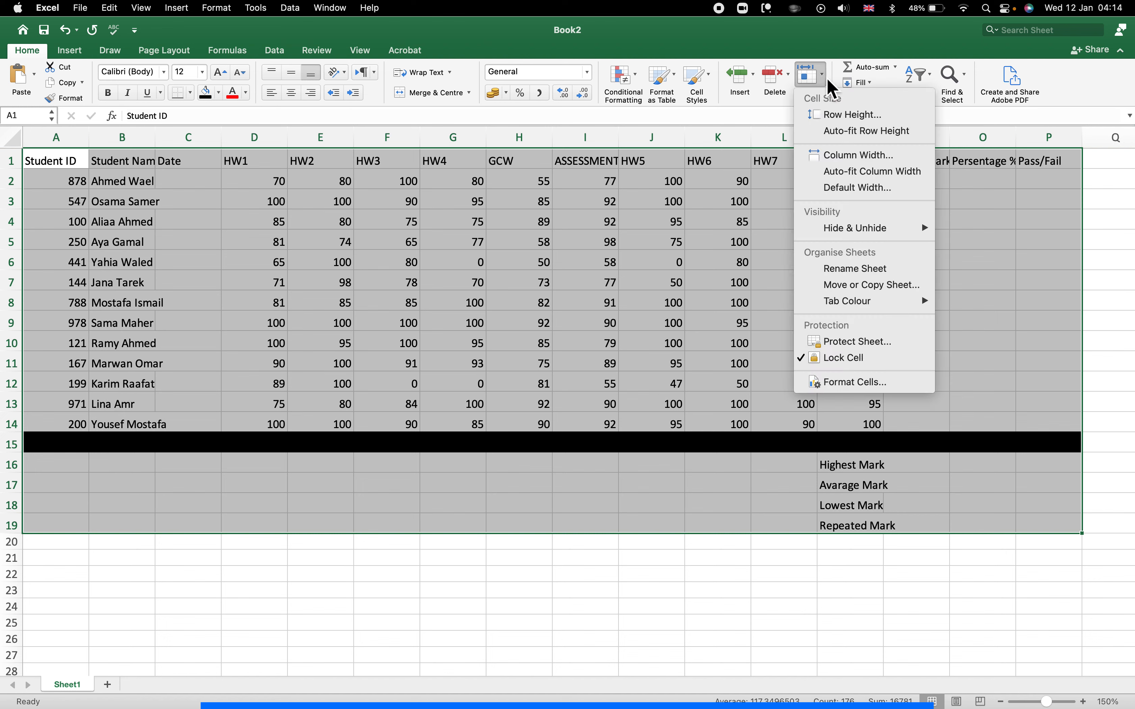
pyautogui.click(839, 156)
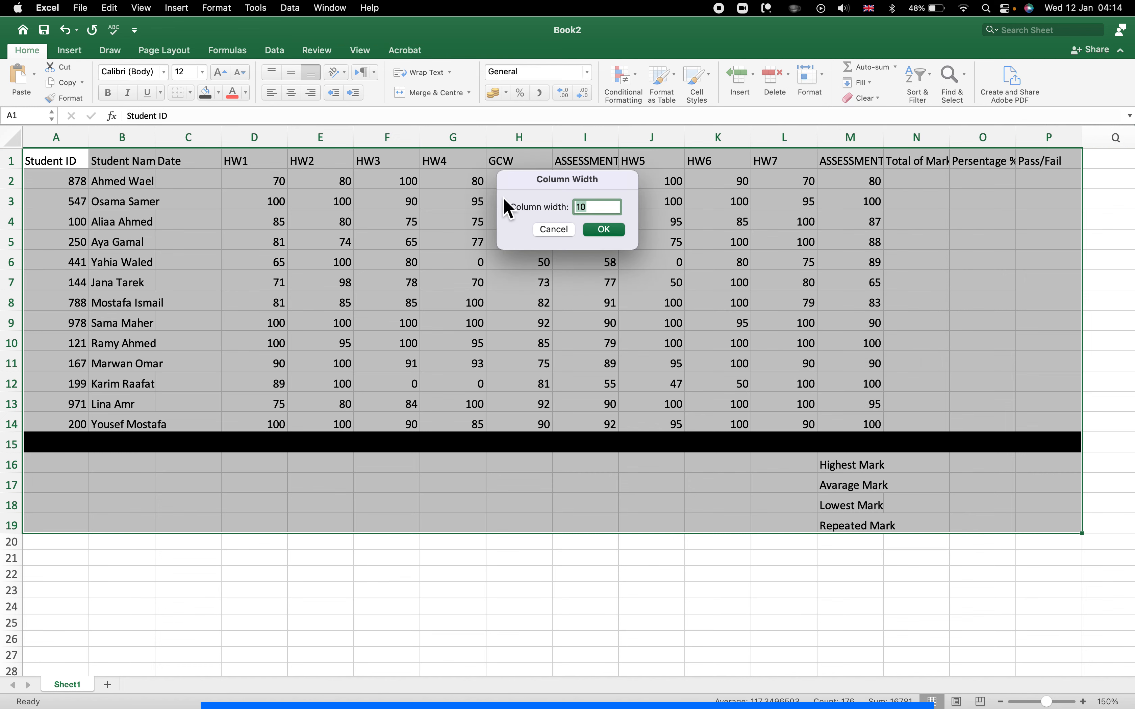
pyautogui.click(611, 235)
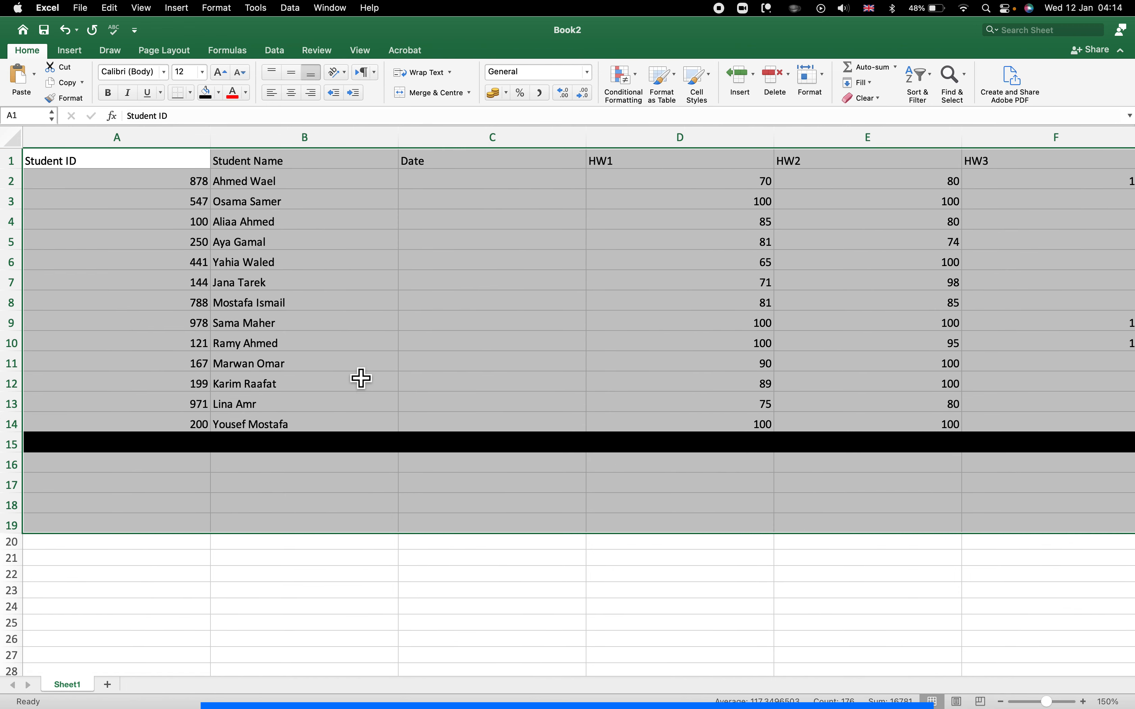
pyautogui.hscroll(1, 359, 358)
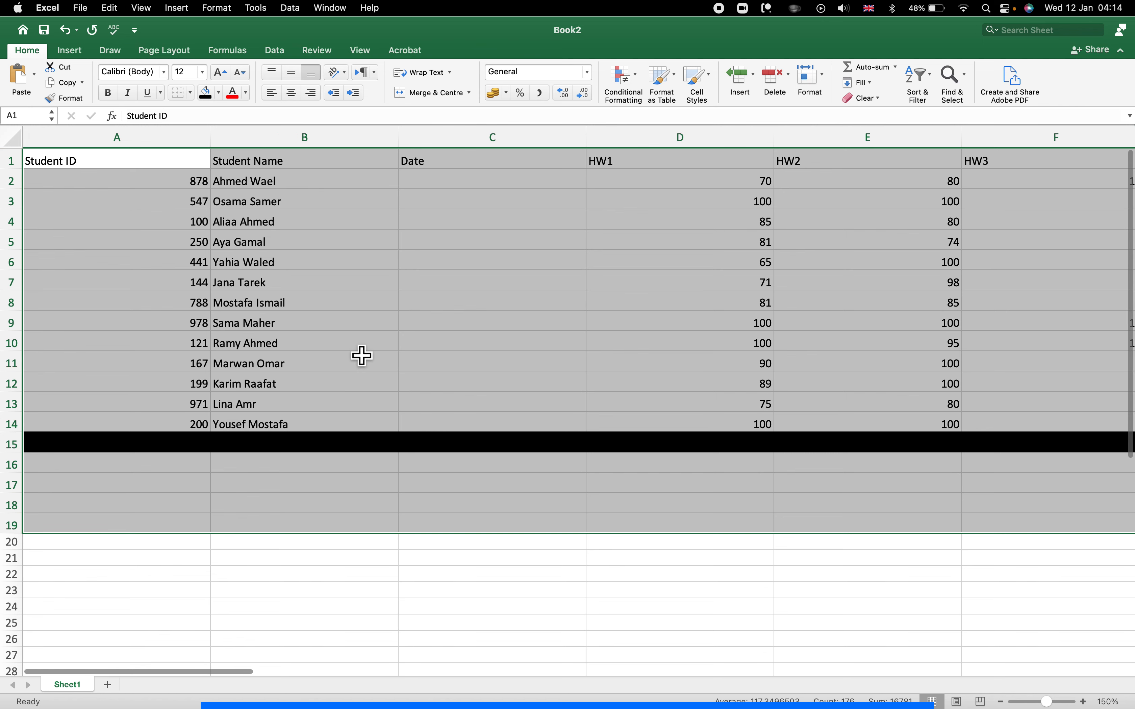
pyautogui.hscroll(8, 362, 356)
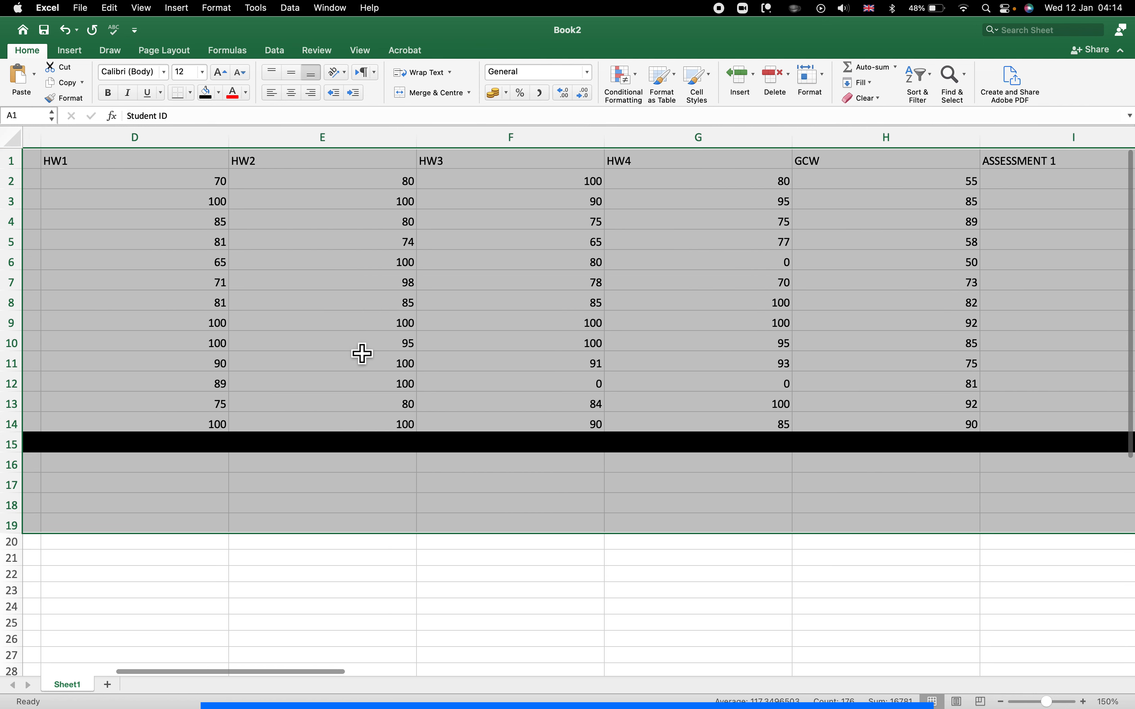
pyautogui.hscroll(8, 359, 352)
pyautogui.hscroll(-12, 356, 351)
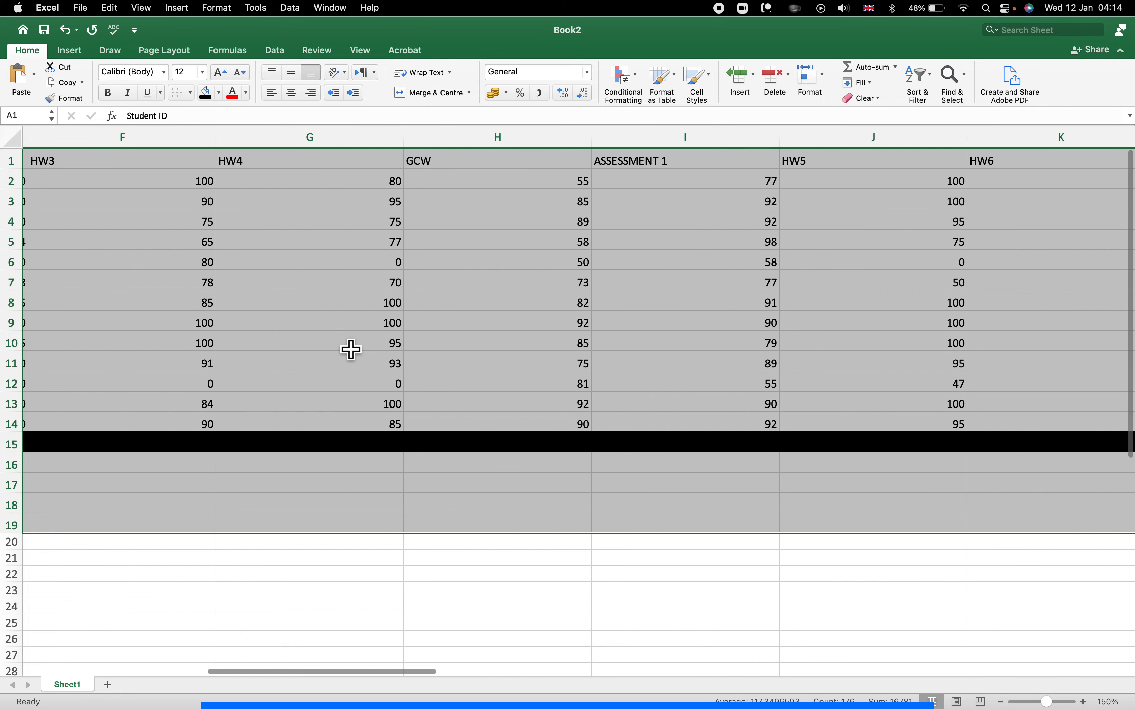
pyautogui.hscroll(-4, 353, 350)
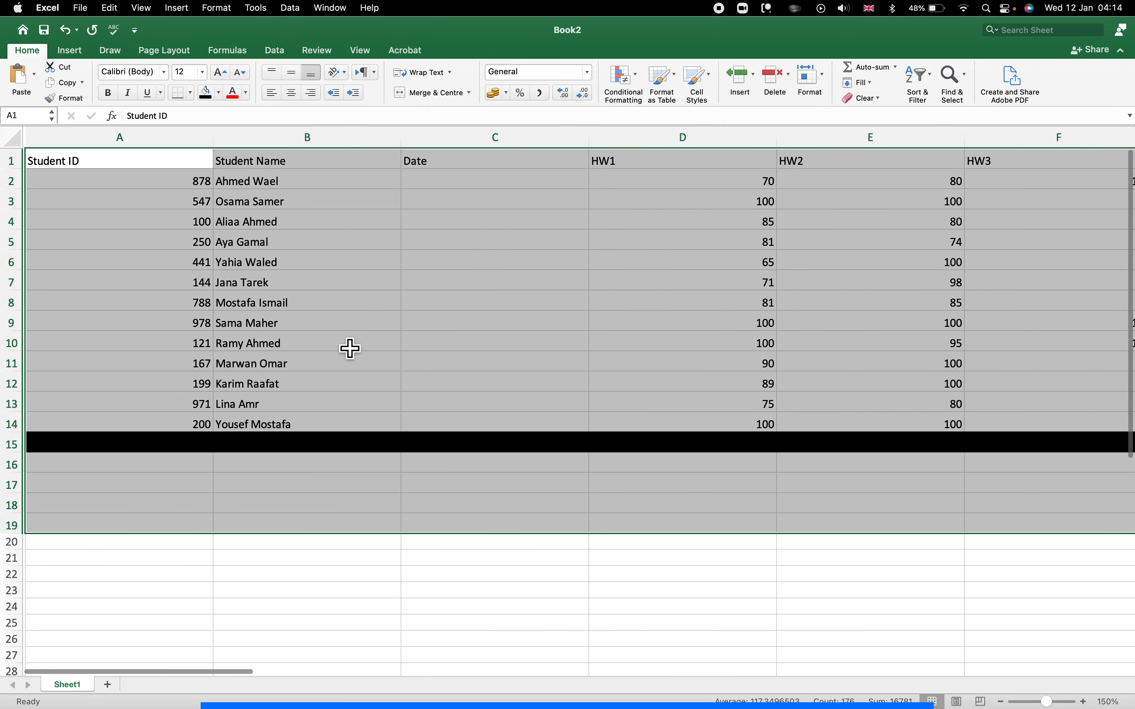
# Select the header row from Student ID onward and give it a light orange fill.
pyautogui.click(80, 193)
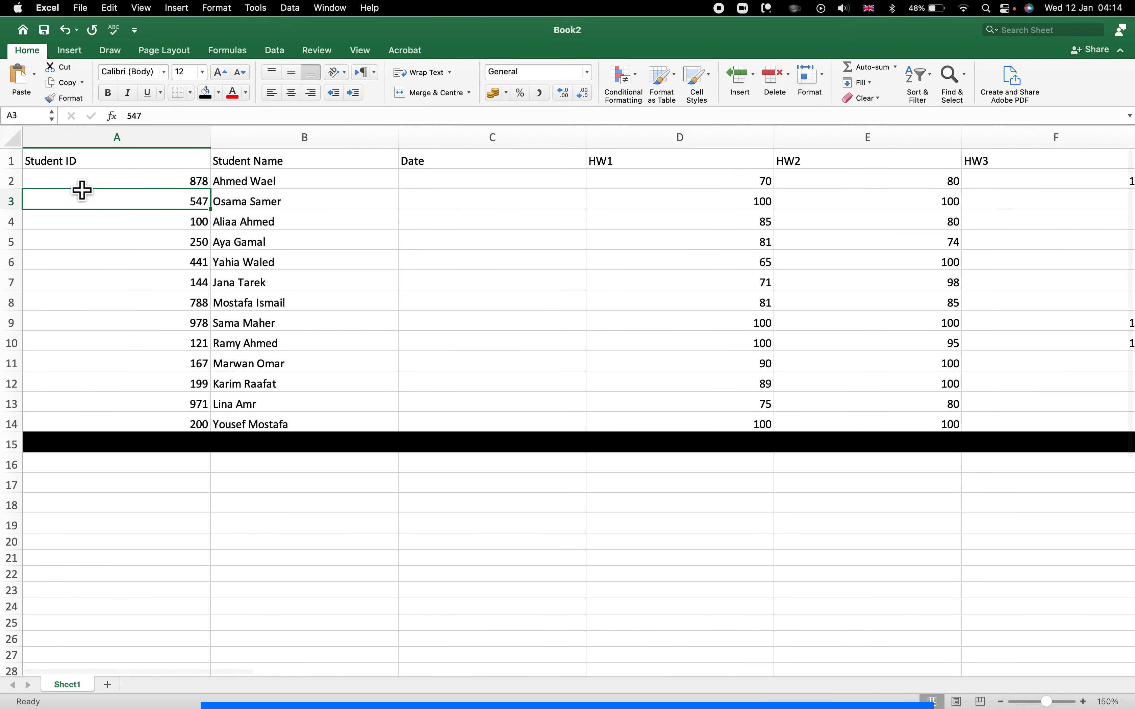
pyautogui.click(59, 168)
pyautogui.moveTo(108, 162); pyautogui.dragTo(727, 169)
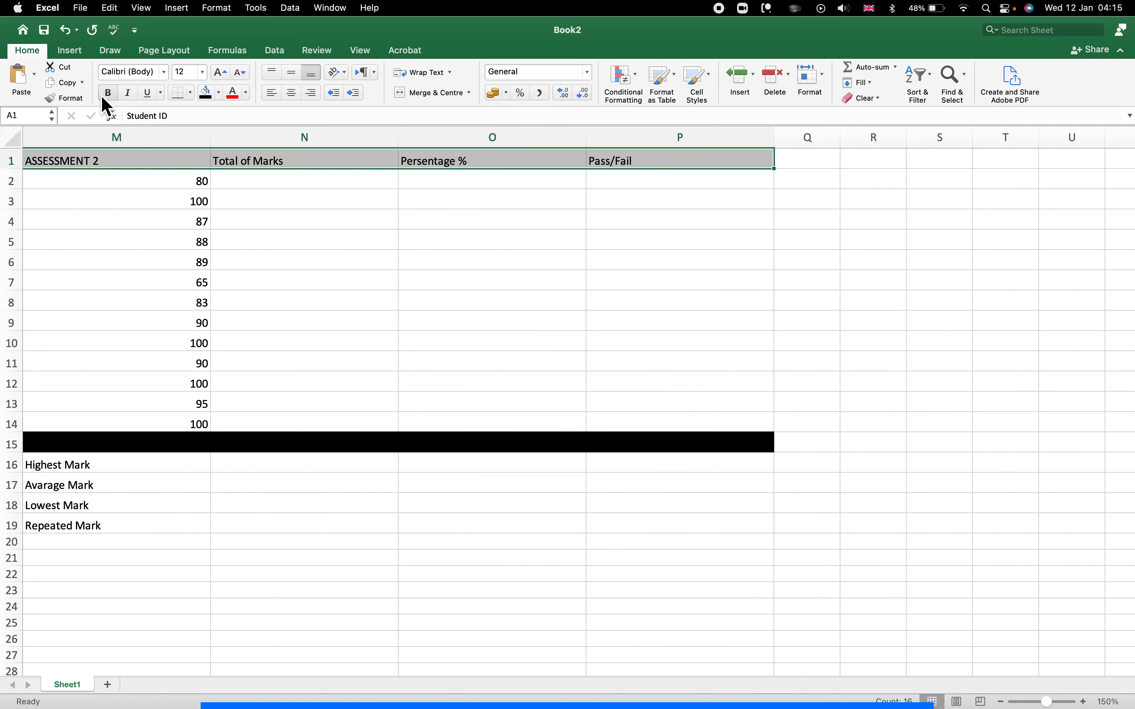
pyautogui.hscroll(-20, 126, 72)
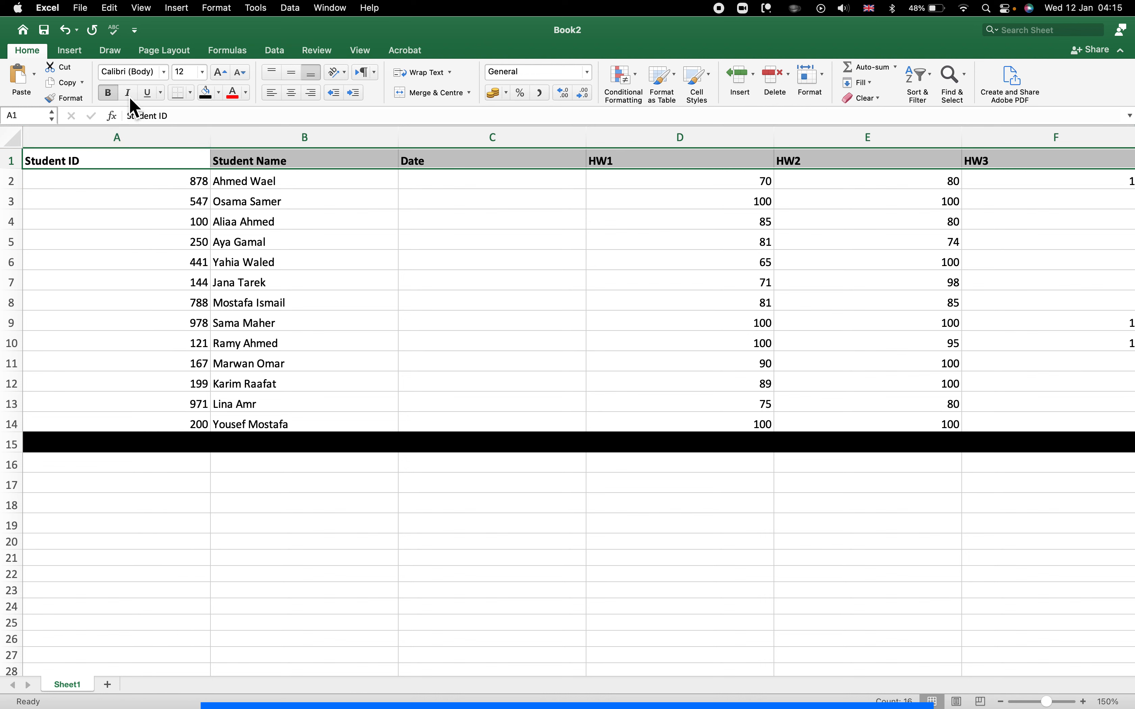
pyautogui.click(219, 93)
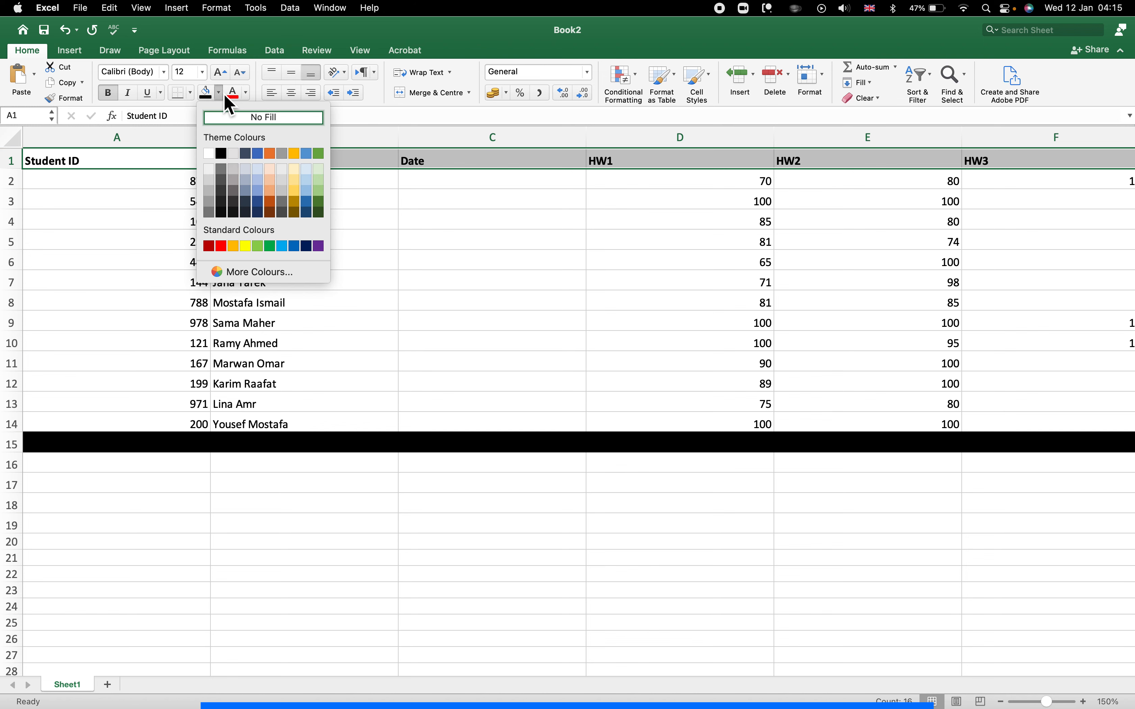
pyautogui.click(275, 195)
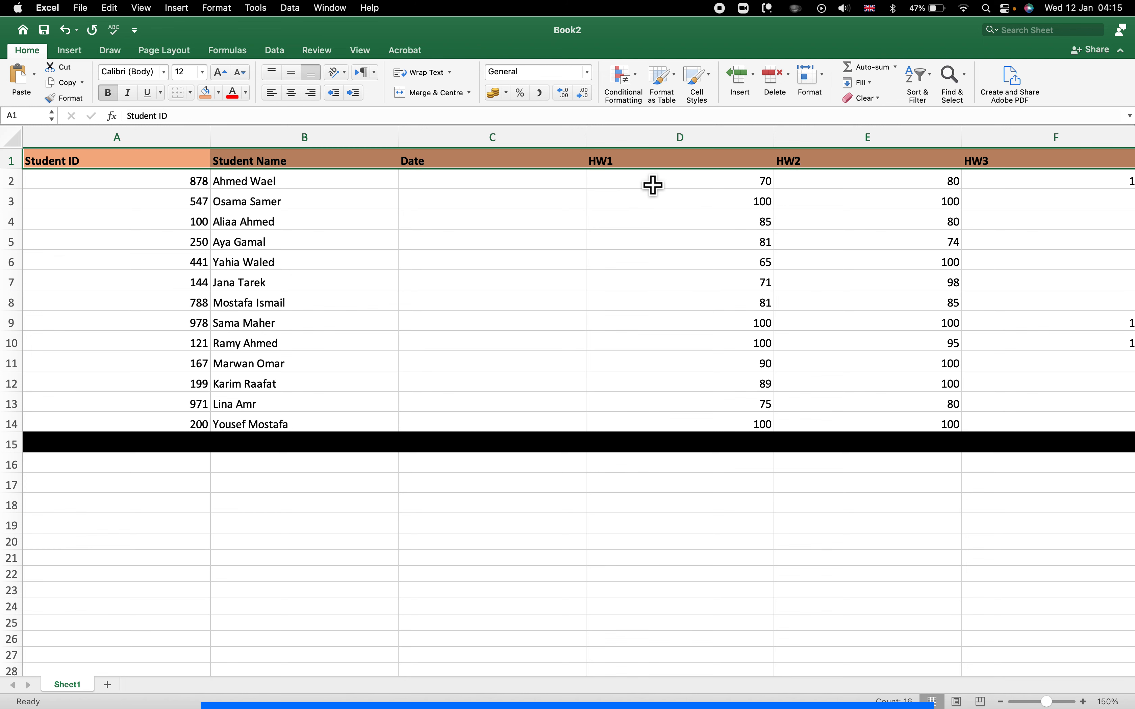
pyautogui.click(123, 221)
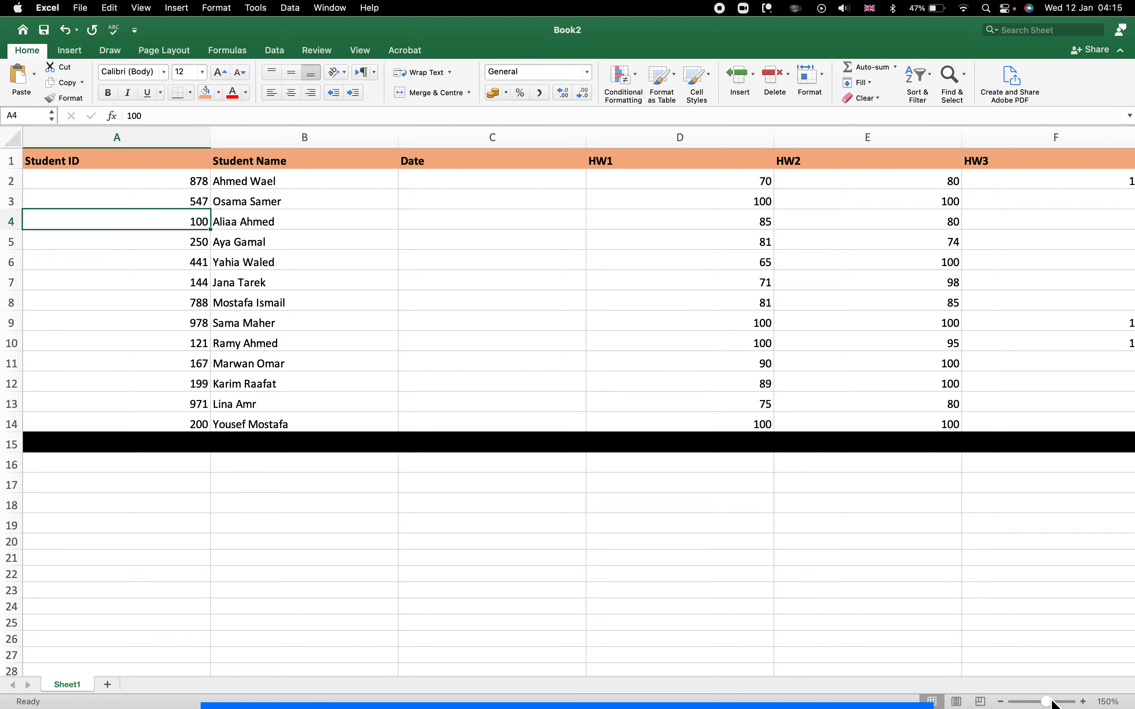
# Zoom out, select the whole table and summary rows, and apply column width 20.
pyautogui.moveTo(1050, 704); pyautogui.dragTo(1027, 702)
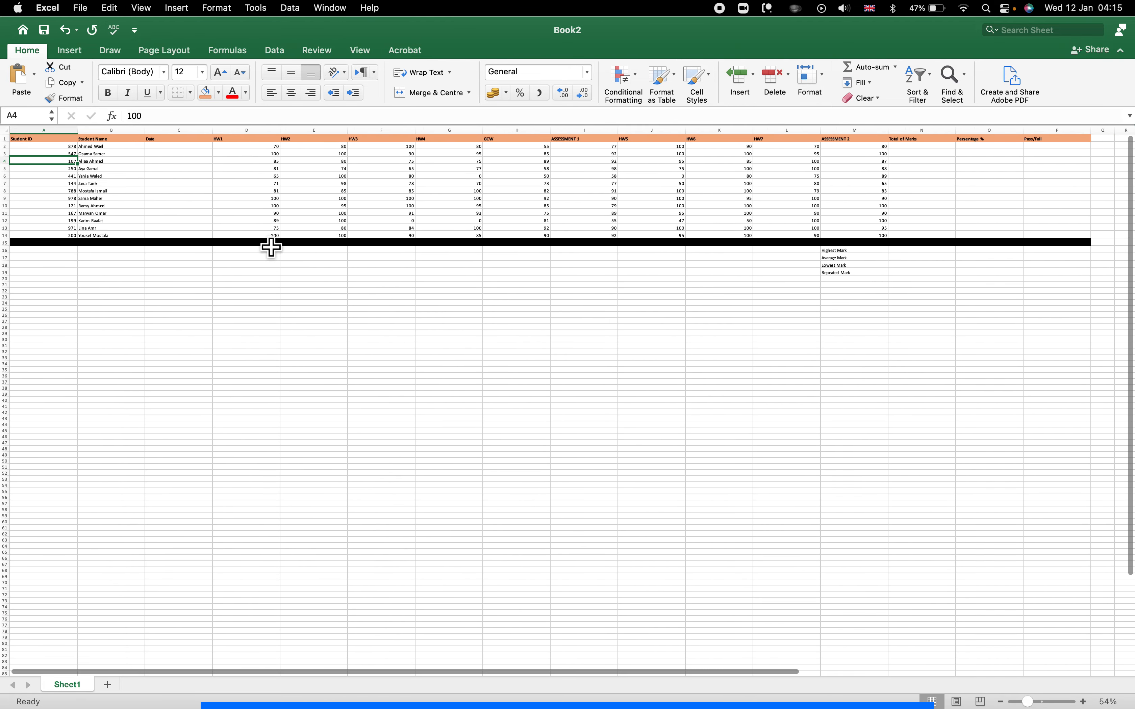
pyautogui.moveTo(45, 140); pyautogui.dragTo(1050, 282)
pyautogui.click(823, 75)
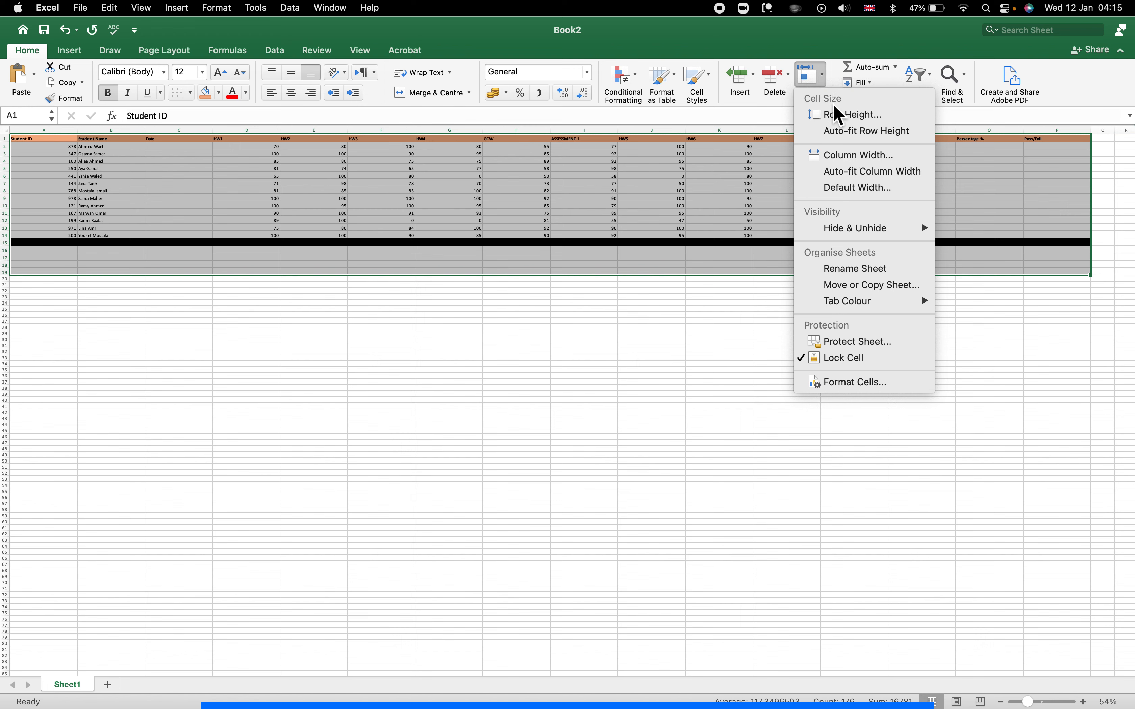
pyautogui.click(842, 157)
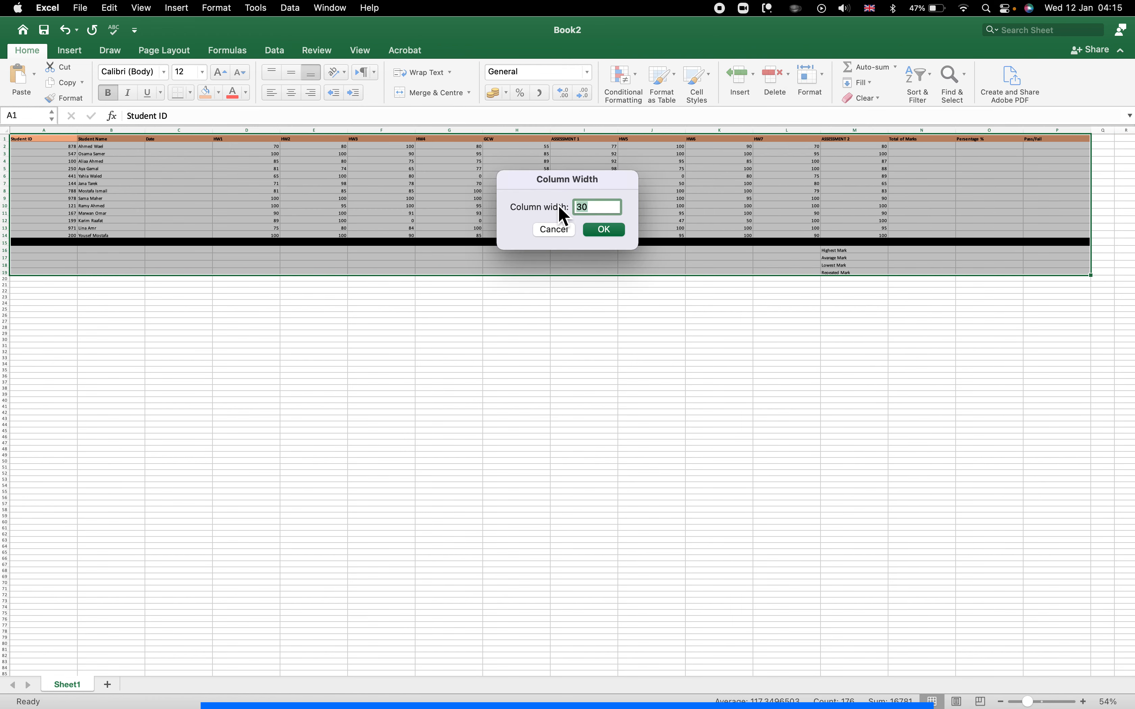
pyautogui.write('20')
pyautogui.press('Return')
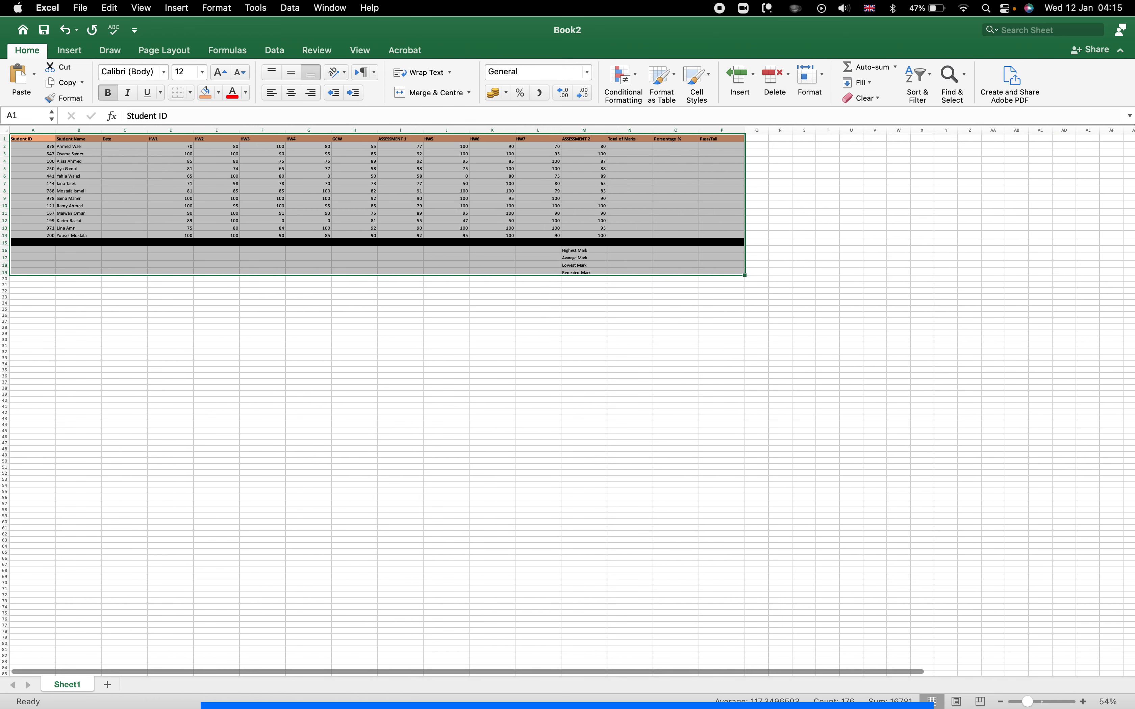
pyautogui.scroll(5, 429, 238)
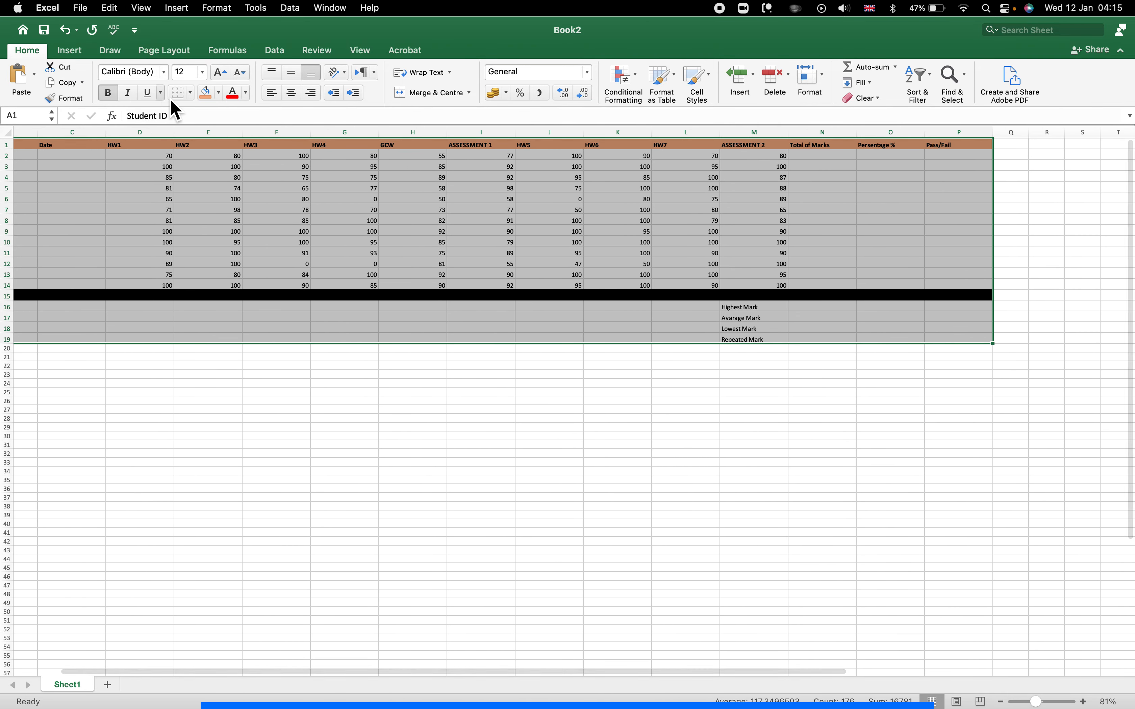
# Apply All Borders to the table, then remove borders from the empty cells in rows 16–19.
pyautogui.click(192, 92)
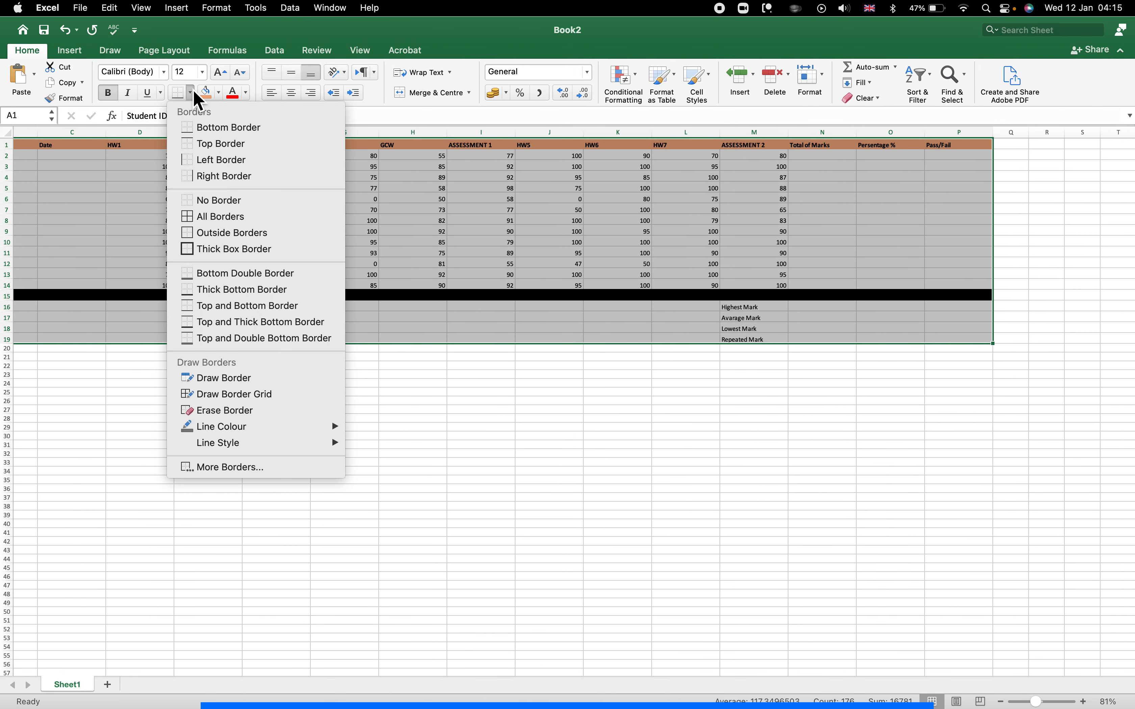
pyautogui.click(248, 223)
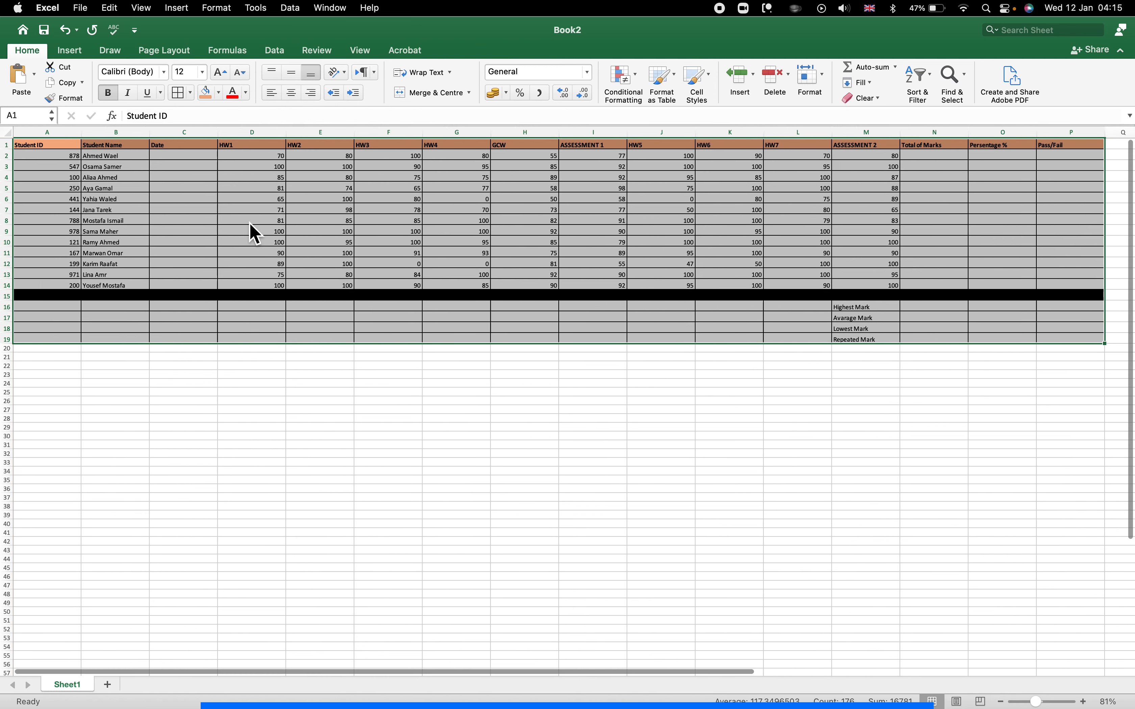
pyautogui.click(278, 277)
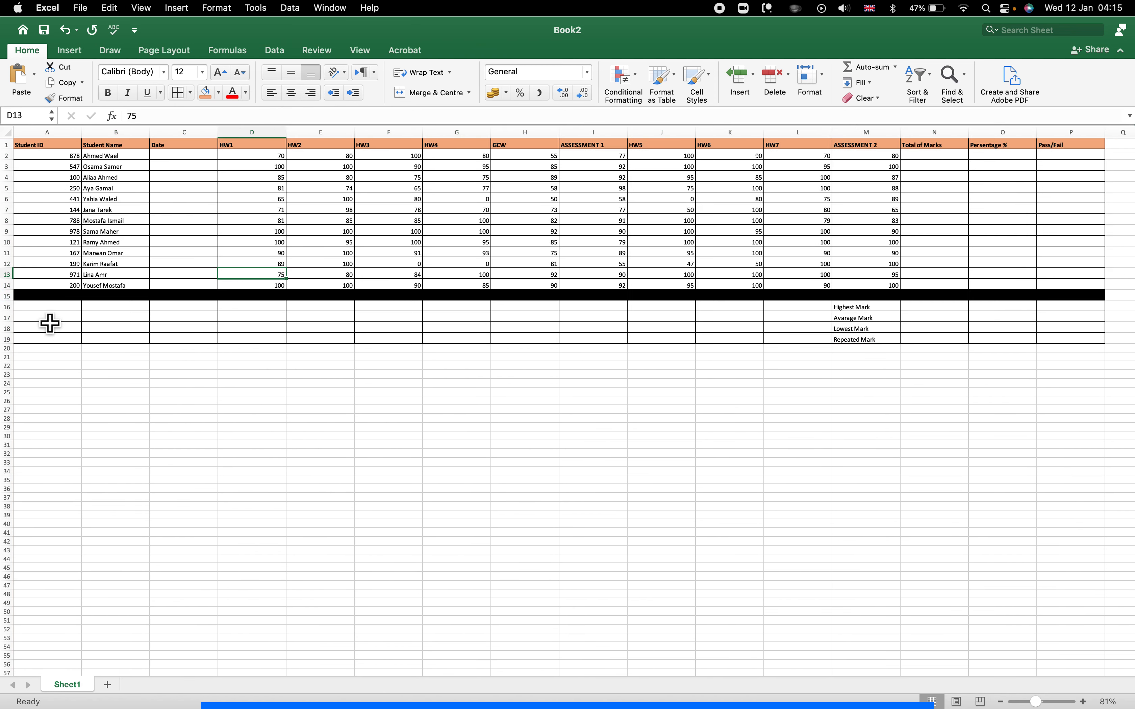
pyautogui.moveTo(46, 310); pyautogui.dragTo(796, 349)
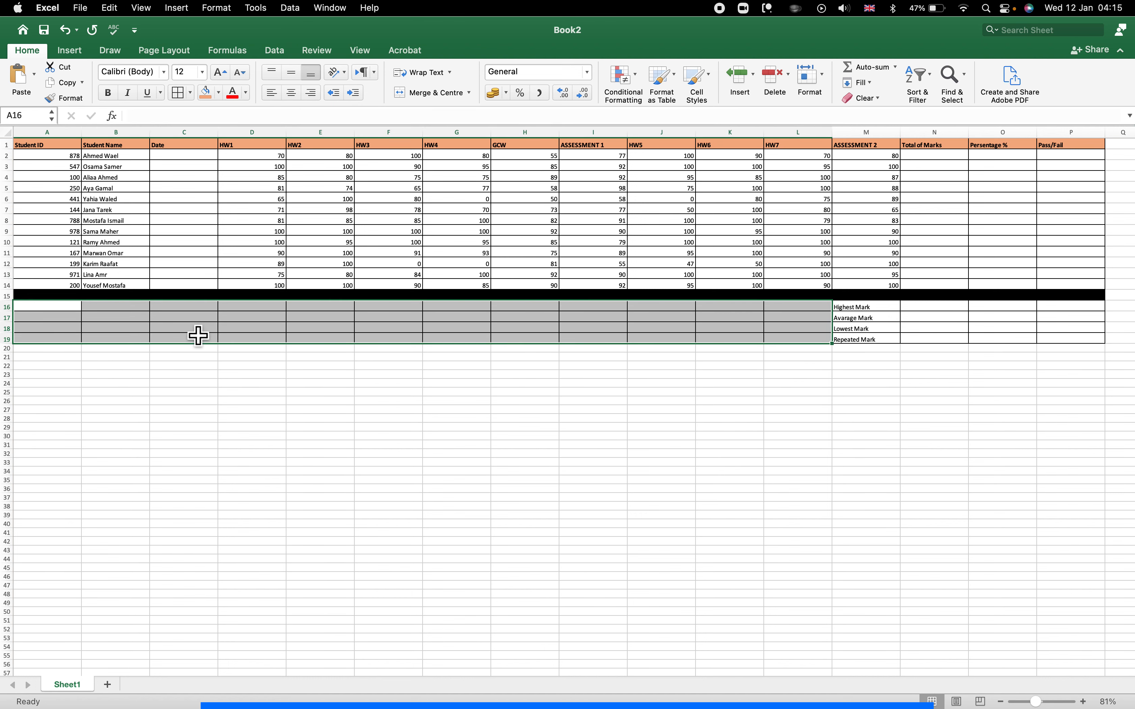
pyautogui.click(191, 93)
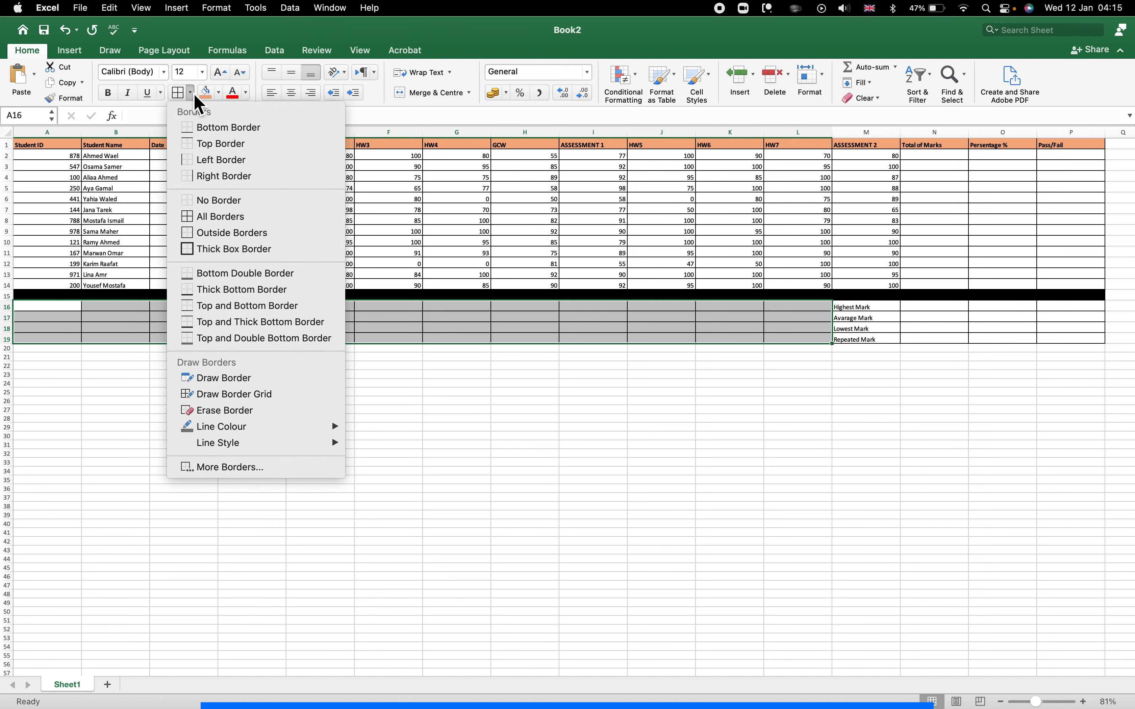
pyautogui.click(237, 205)
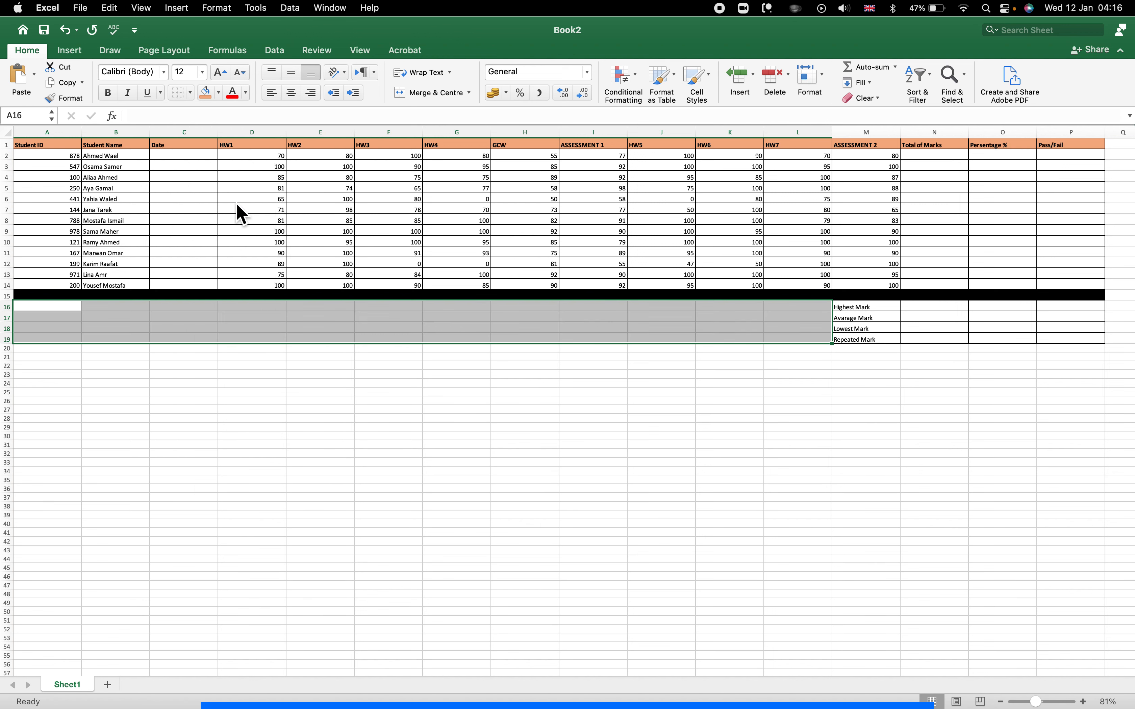
pyautogui.click(168, 428)
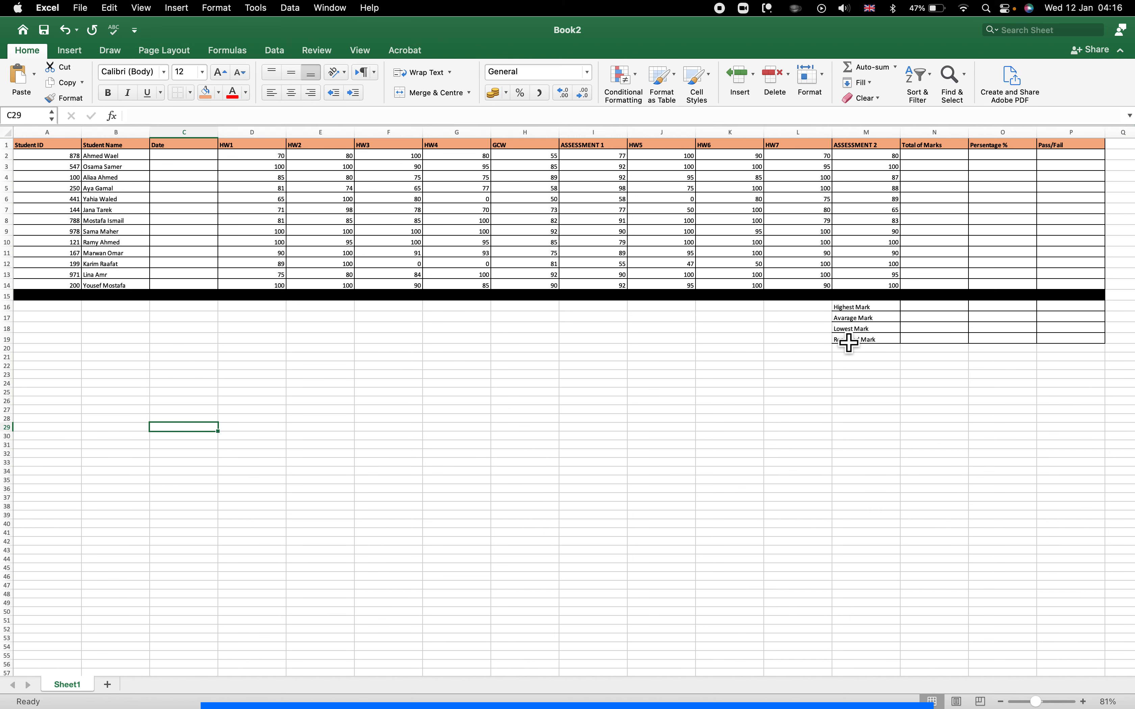
# Give the four summary label cells in column M All Borders.
pyautogui.moveTo(863, 307); pyautogui.dragTo(863, 344)
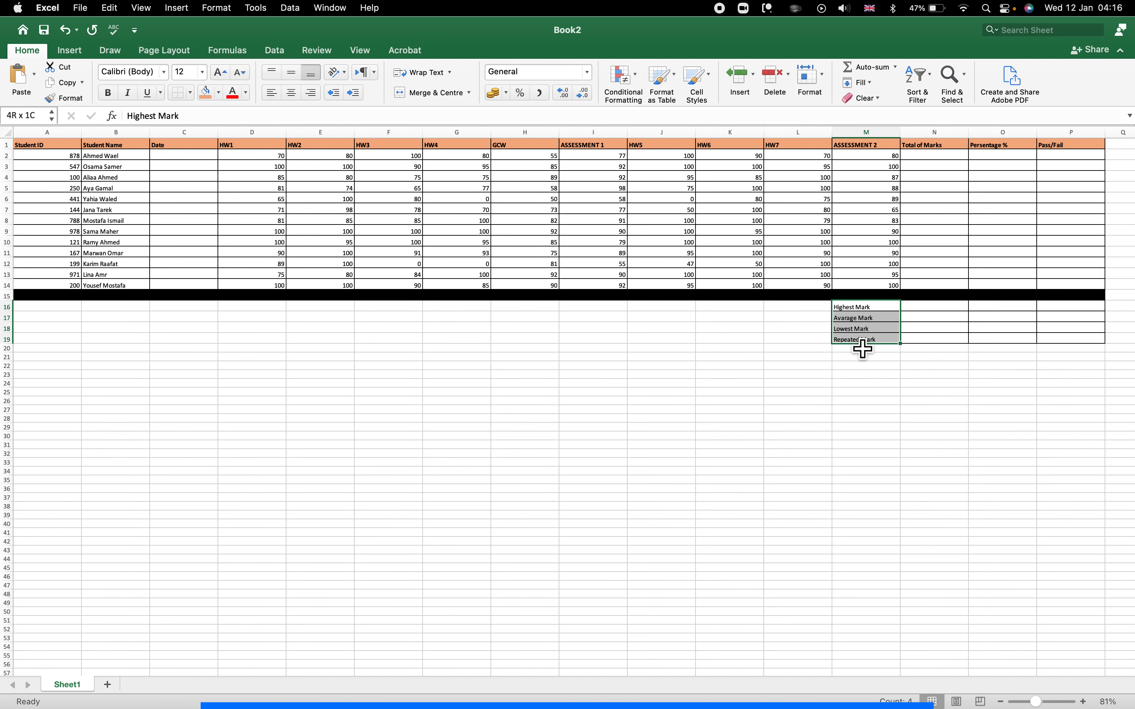
pyautogui.click(190, 93)
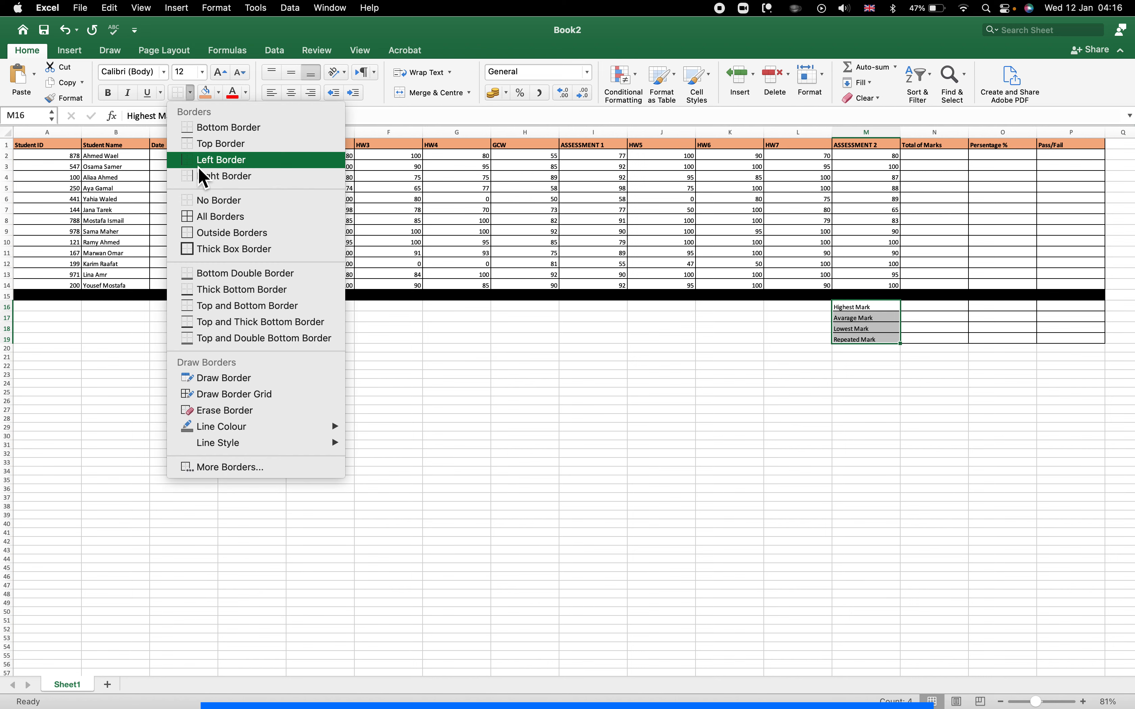
pyautogui.click(222, 217)
pyautogui.click(687, 375)
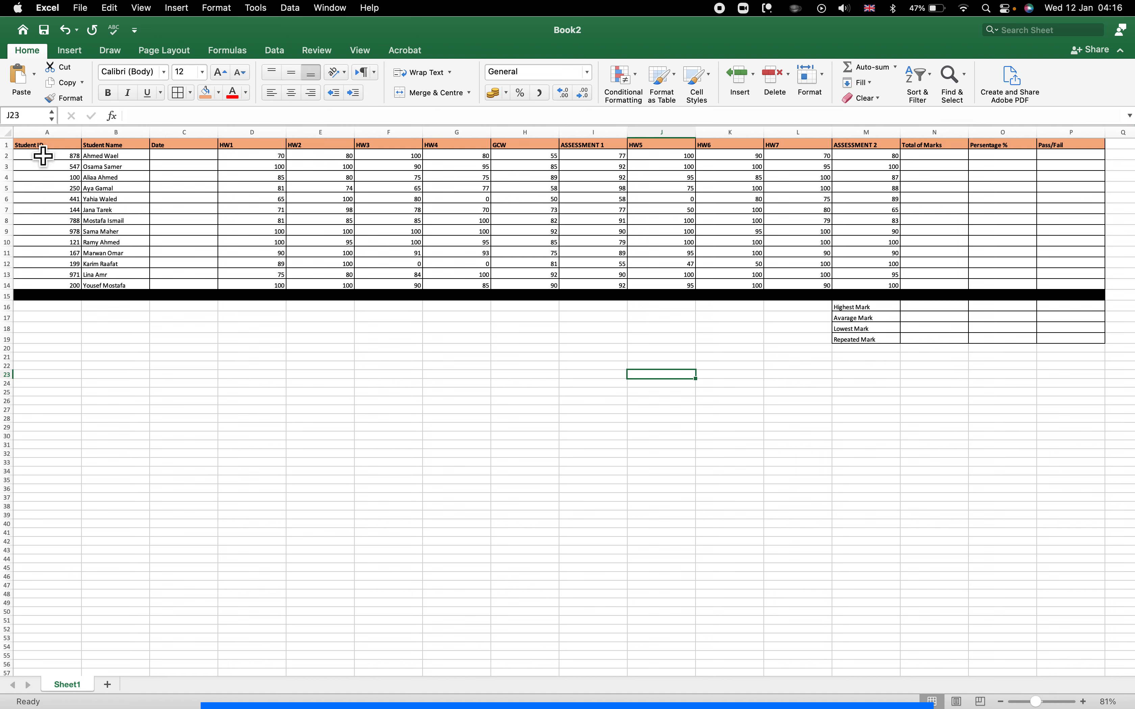
# Centre the header row titles horizontally and align them to the vertical middle.
pyautogui.moveTo(37, 146); pyautogui.dragTo(1074, 149)
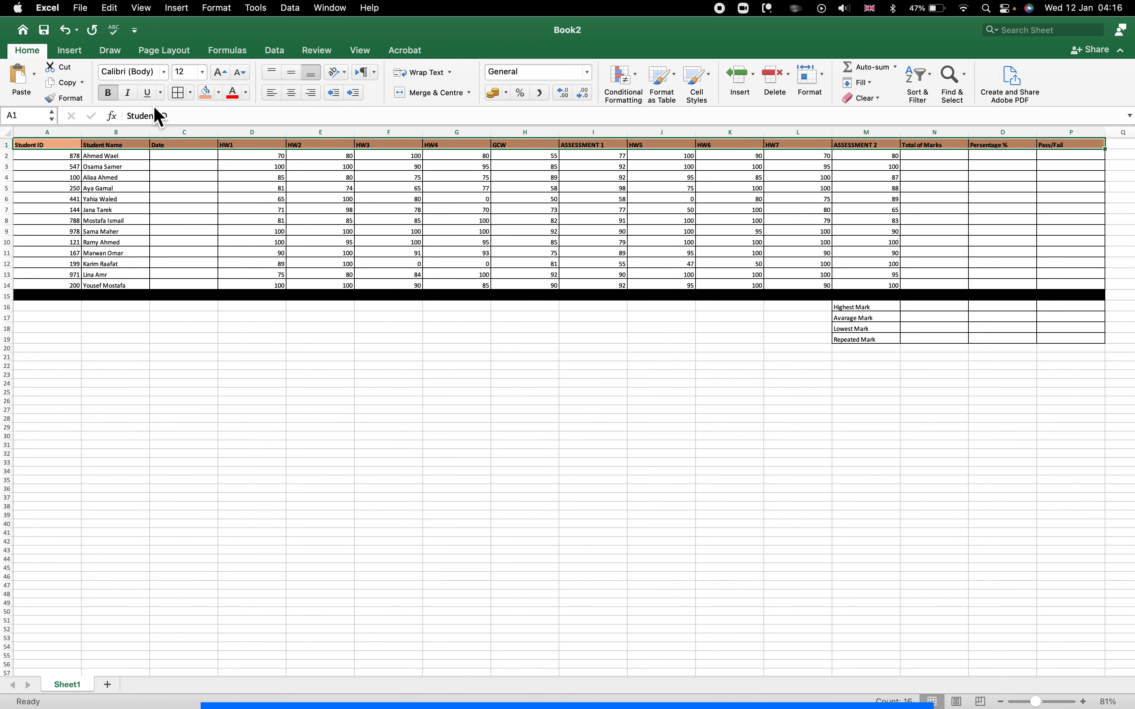
pyautogui.click(292, 96)
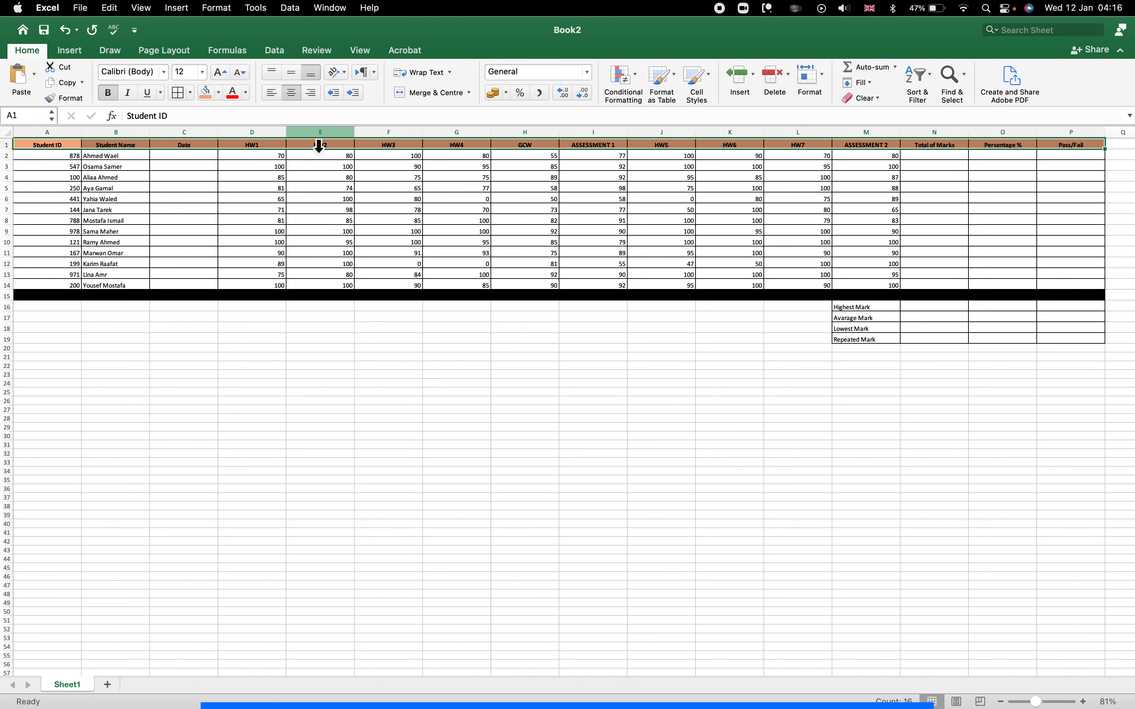
pyautogui.click(293, 73)
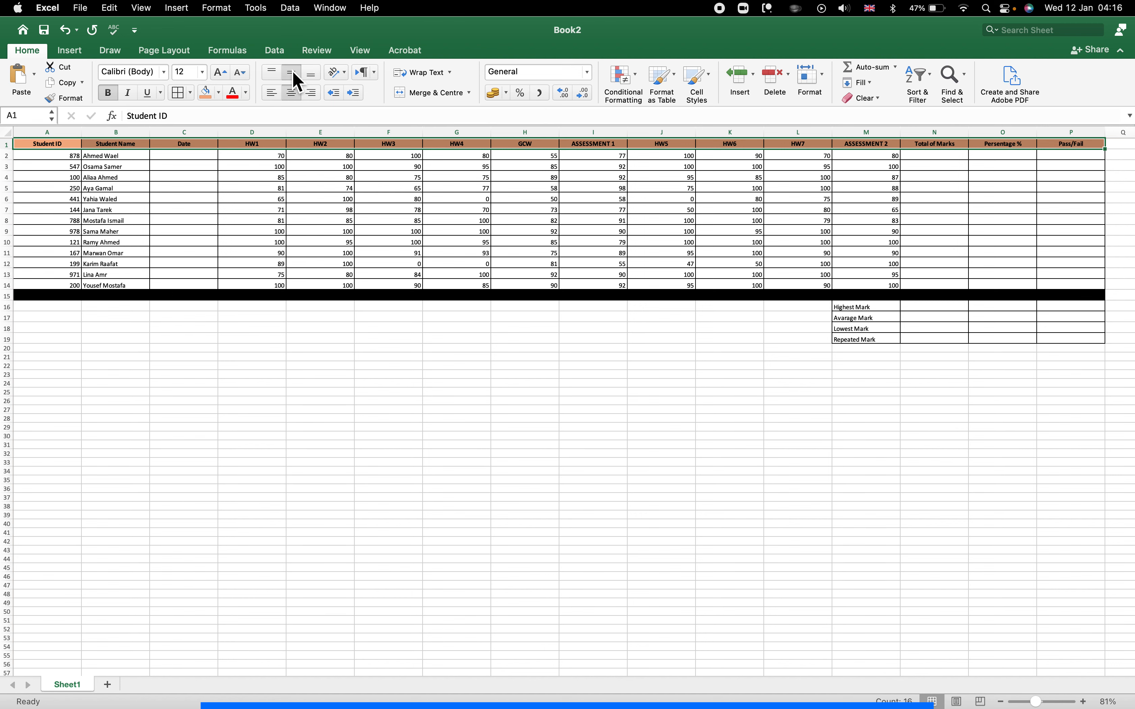
pyautogui.scroll(5, 140, 169)
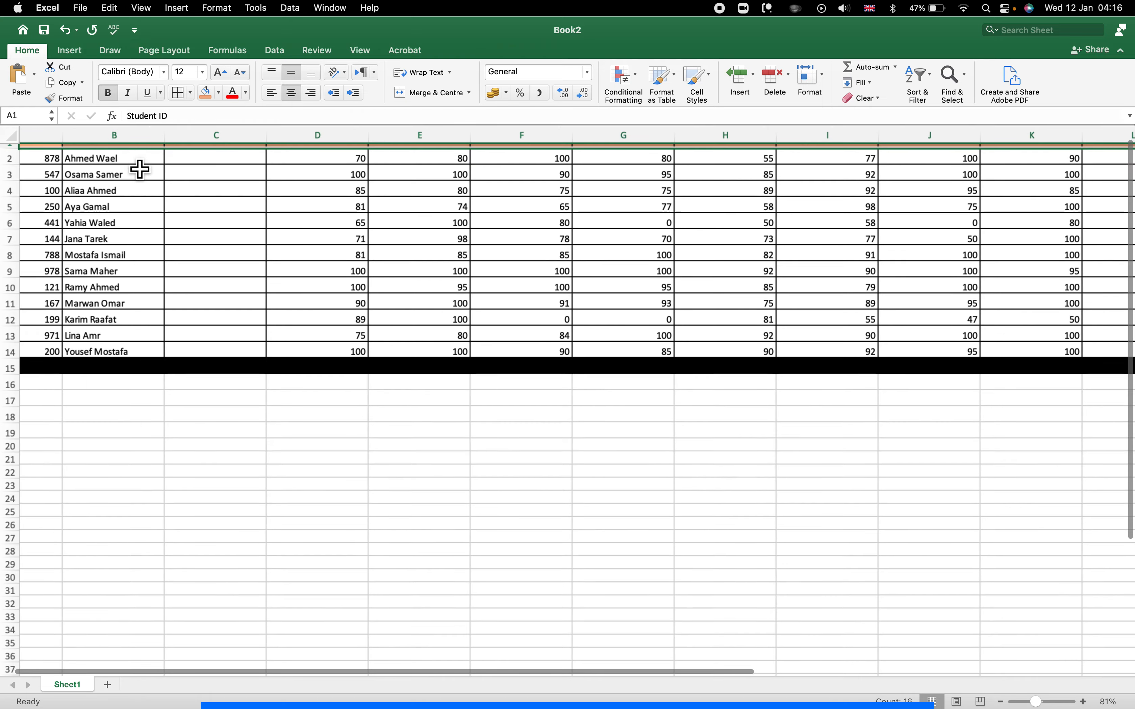
pyautogui.scroll(10, 139, 169)
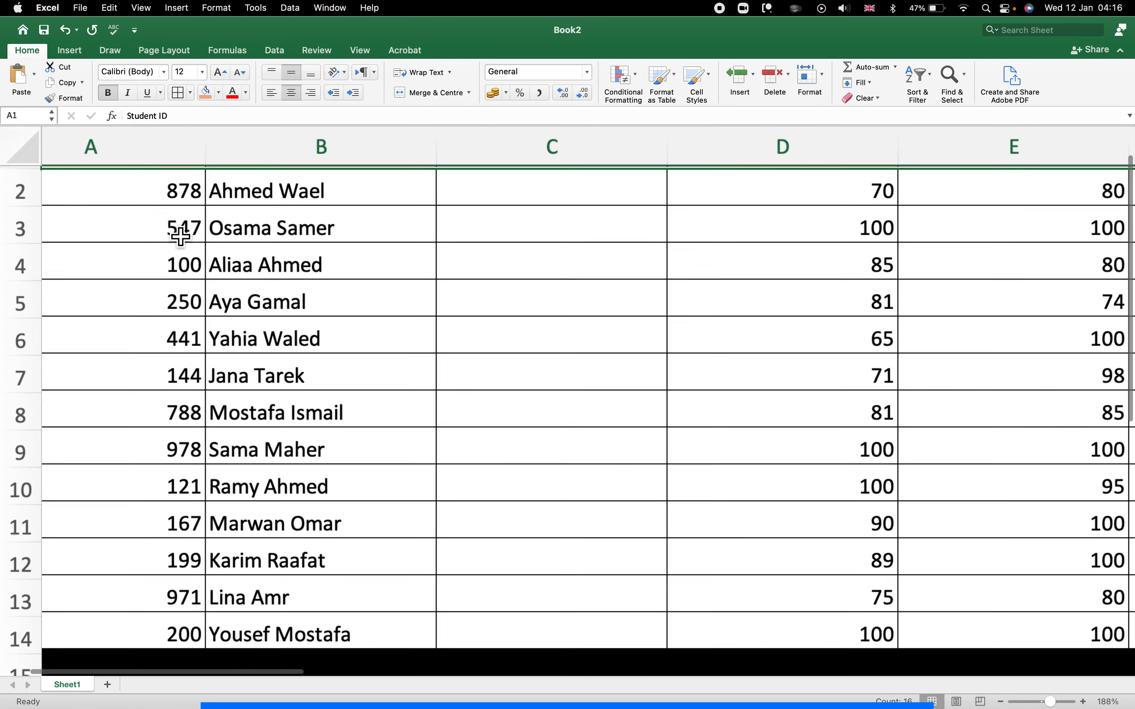
pyautogui.scroll(5, 382, 131)
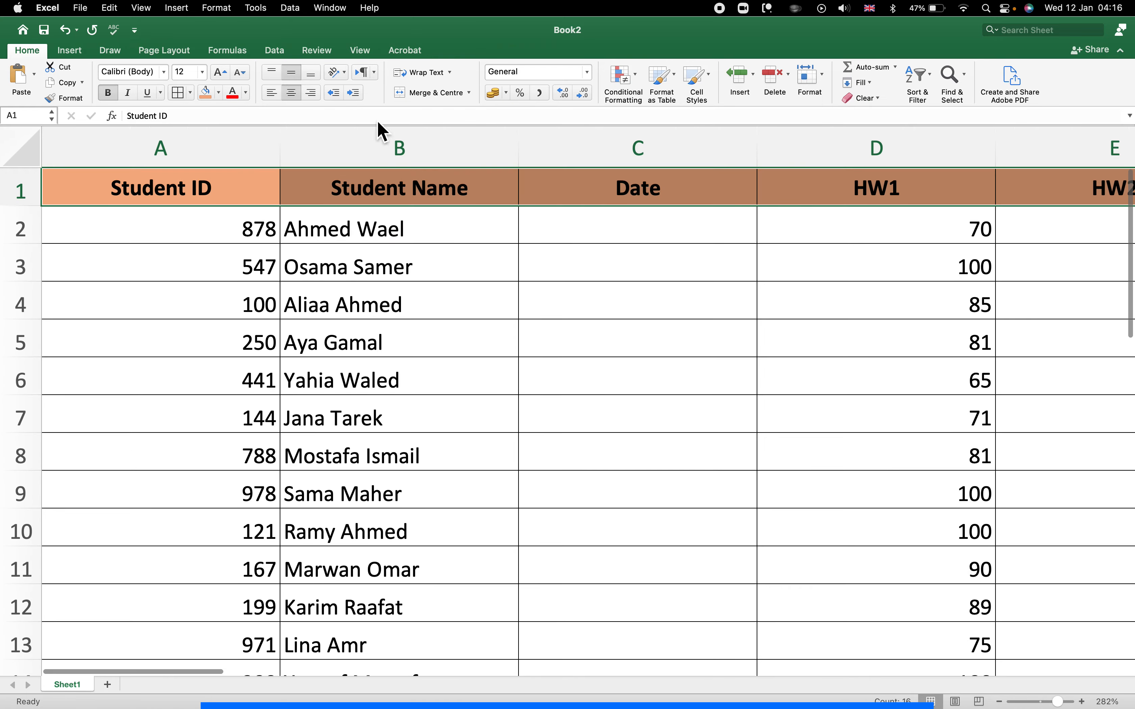
# Try left, right, top and bottom alignments, then restore Center and Middle Align.
pyautogui.click(272, 93)
pyautogui.click(311, 93)
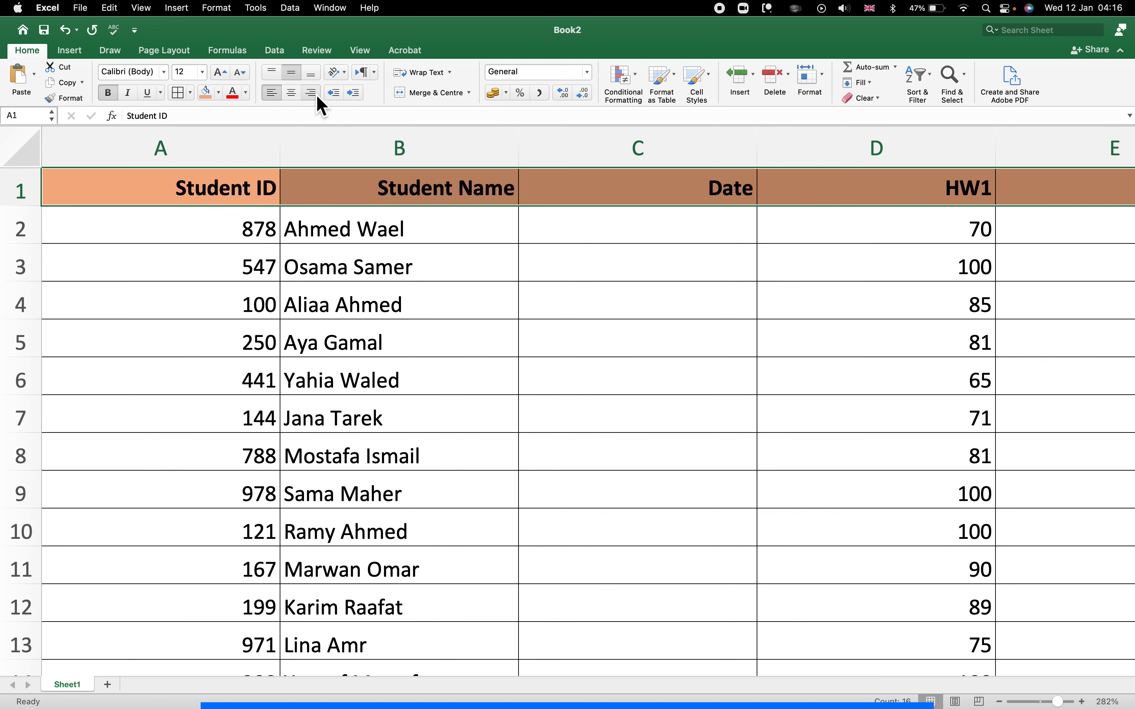
pyautogui.click(291, 93)
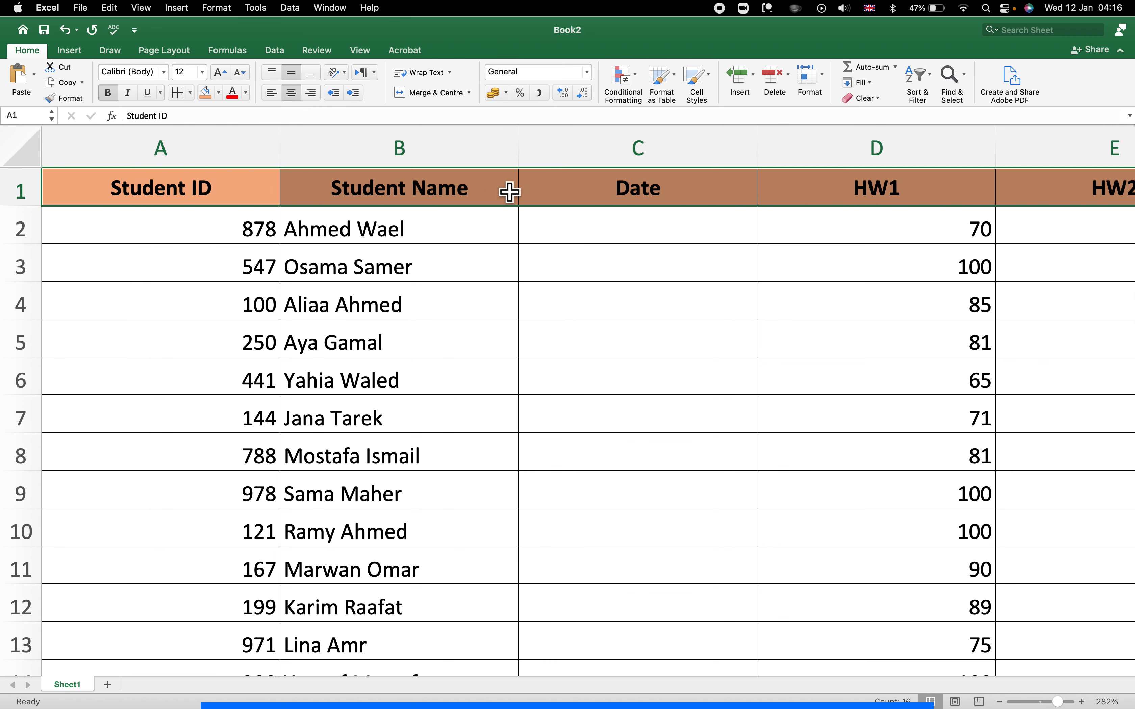
pyautogui.click(277, 72)
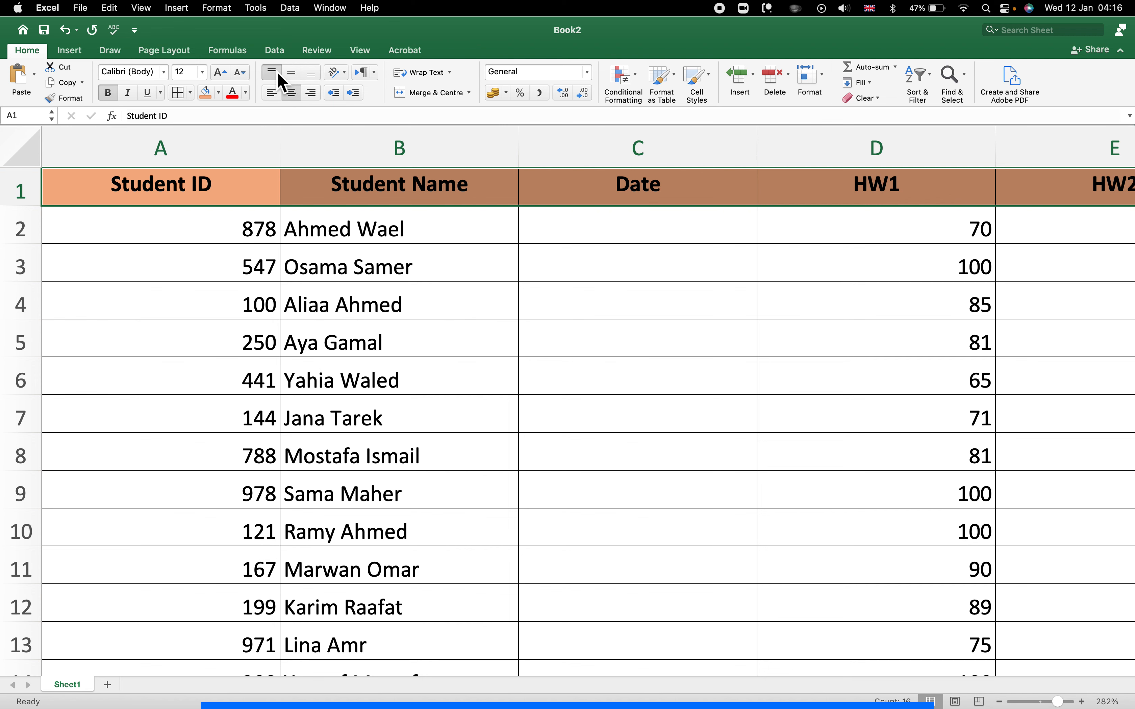
pyautogui.click(309, 71)
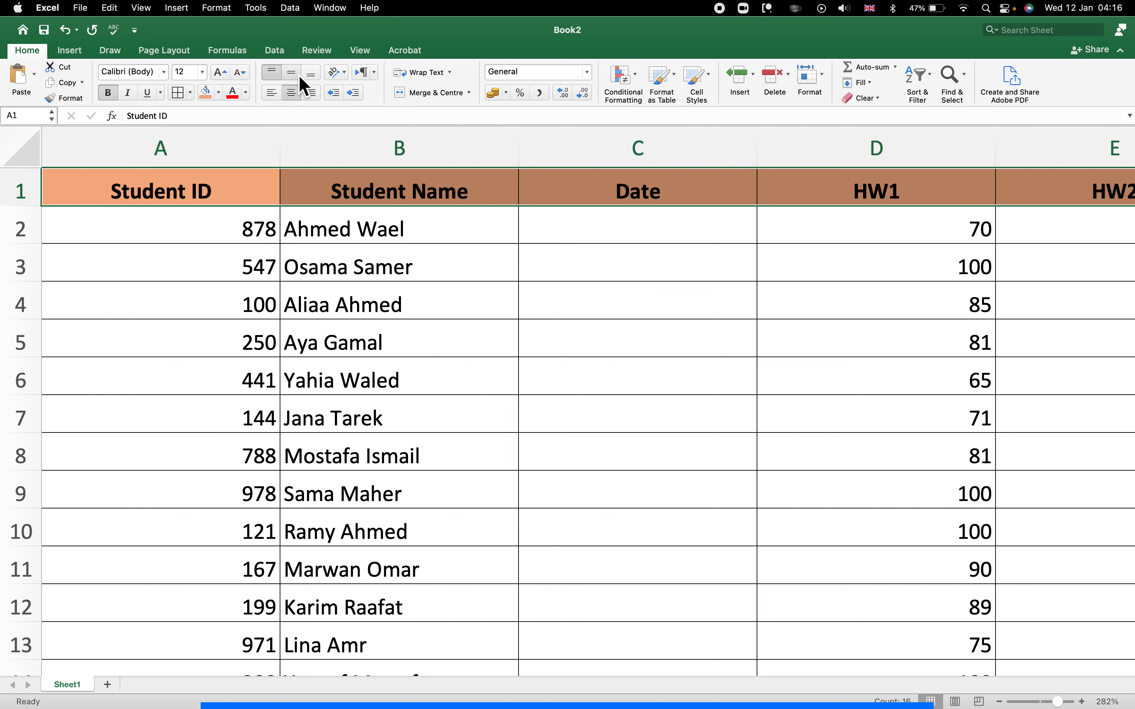
pyautogui.click(293, 74)
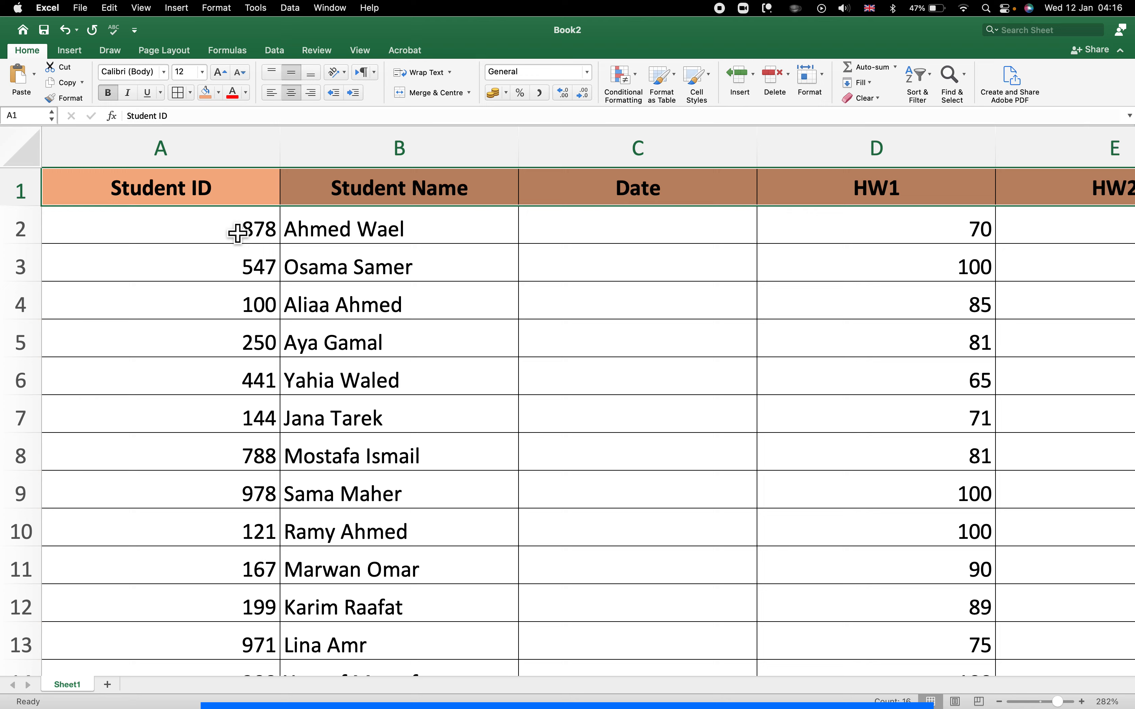
pyautogui.scroll(5, 233, 233)
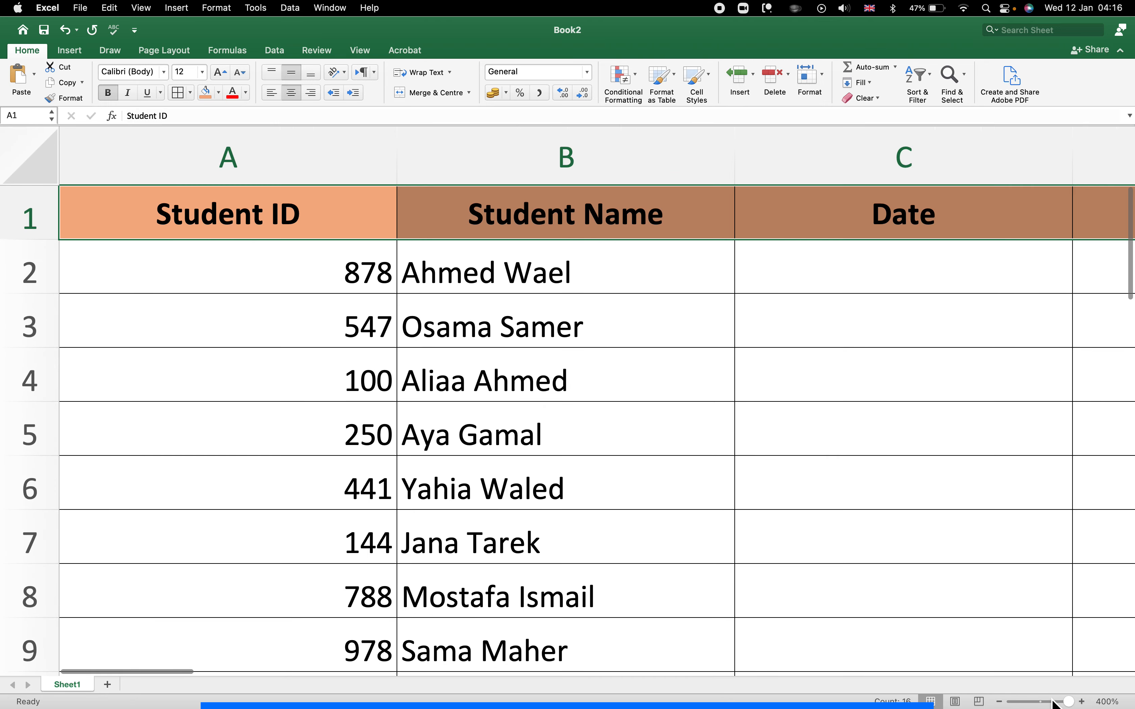
pyautogui.click(1053, 703)
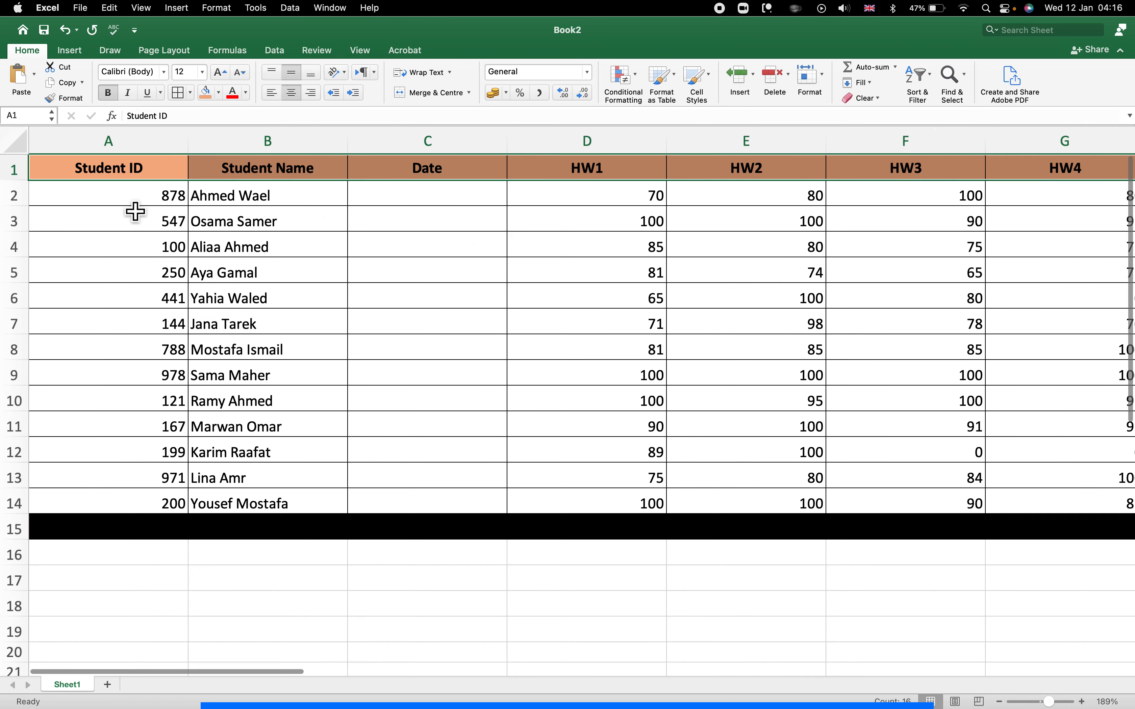
# Left-align the student data in rows 2–14, including IDs and marks.
pyautogui.moveTo(135, 200); pyautogui.dragTo(881, 513)
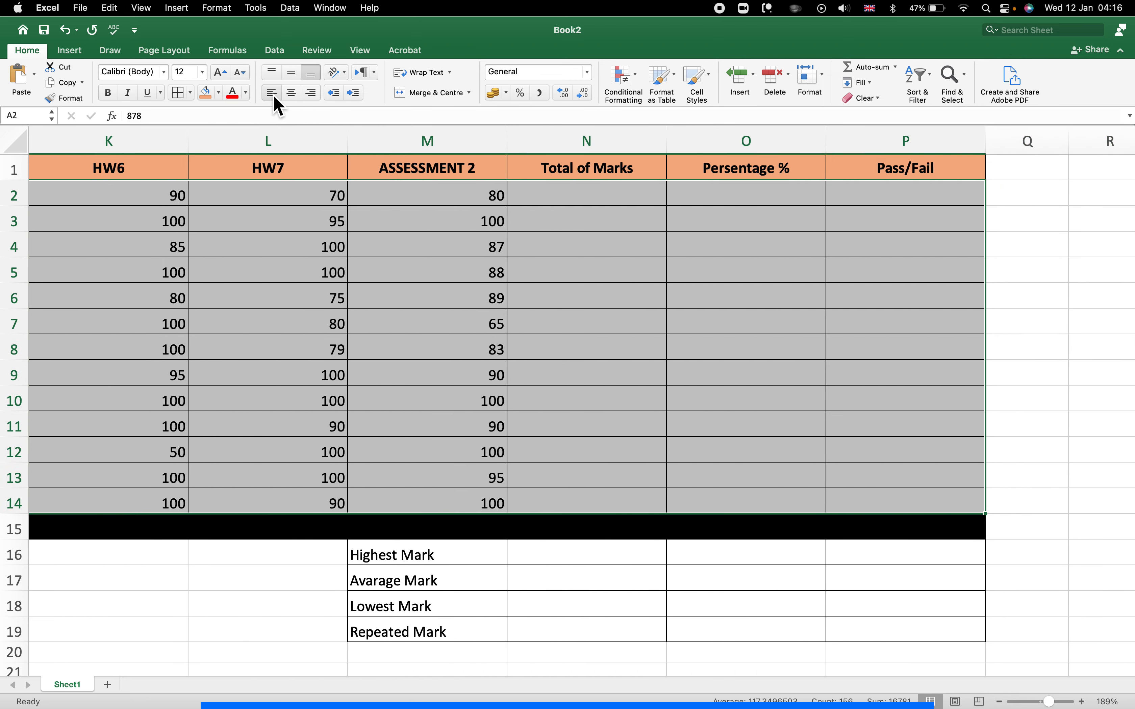
pyautogui.click(273, 94)
pyautogui.click(347, 281)
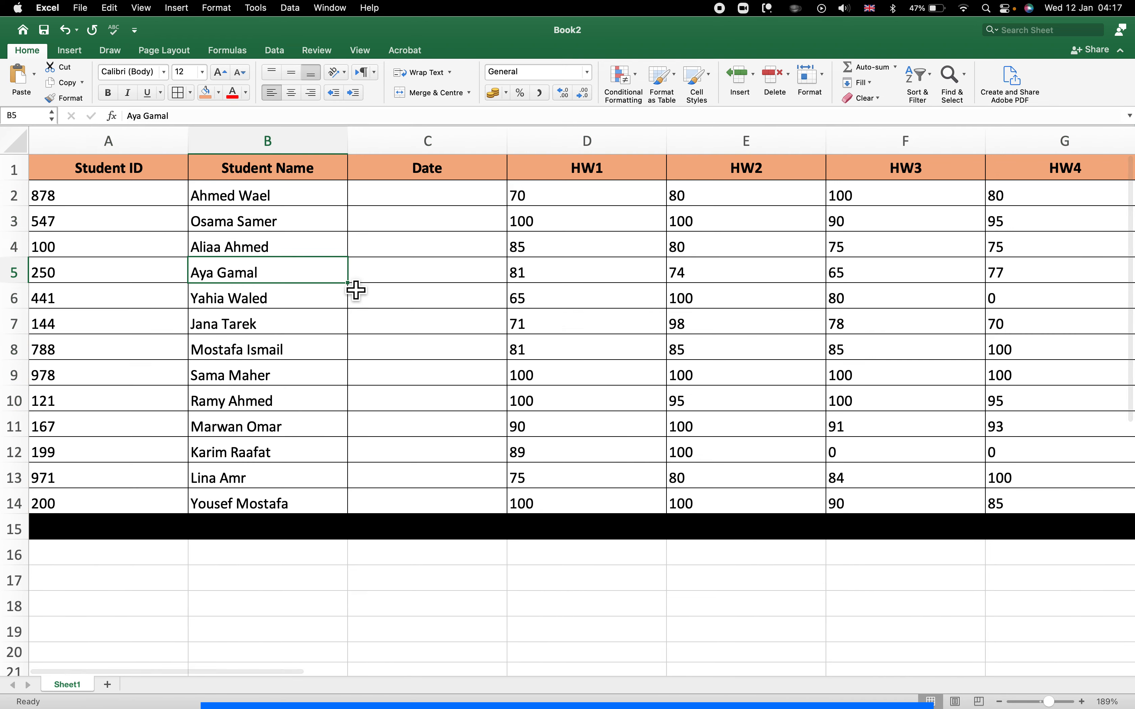
pyautogui.click(403, 208)
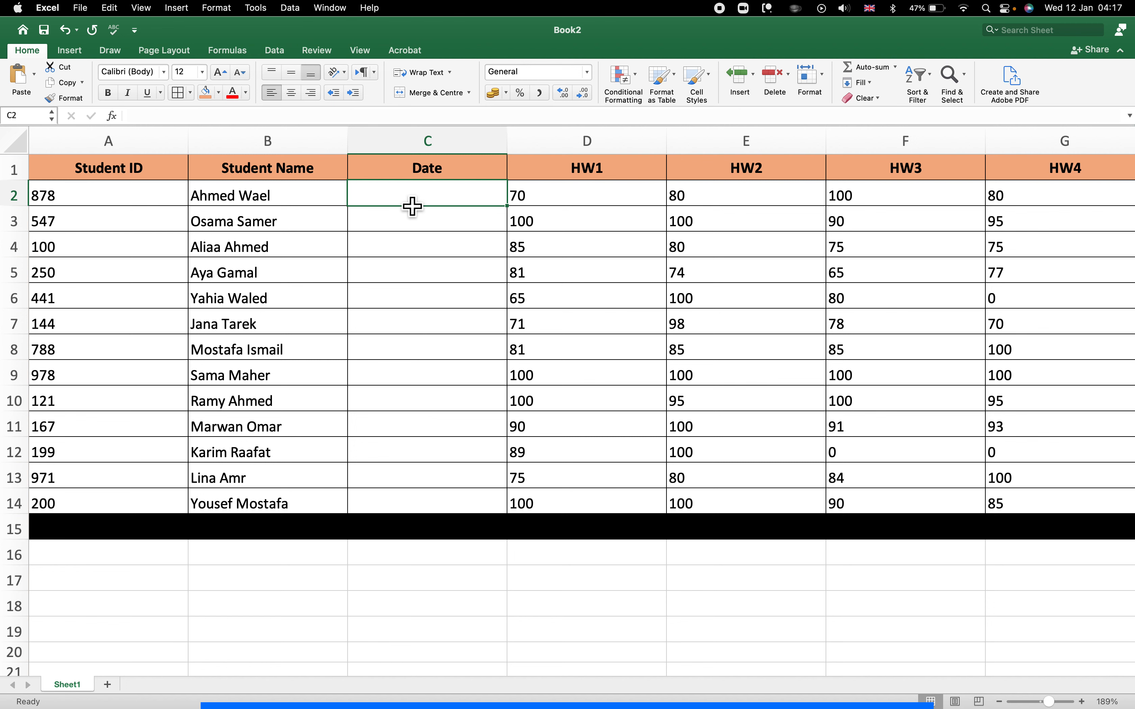
# Enter 1/1/2022 in C2 and extend it as a daily series down to C14.
pyautogui.write('1/1/2022')
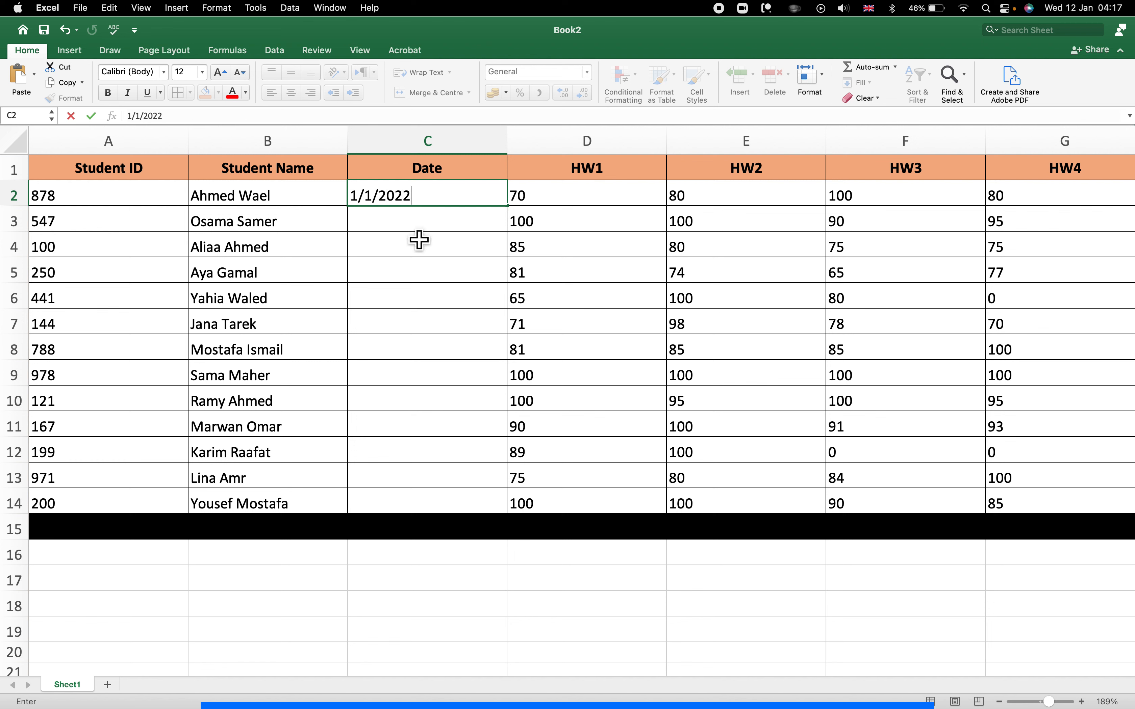
pyautogui.press('Return')
pyautogui.click(422, 200)
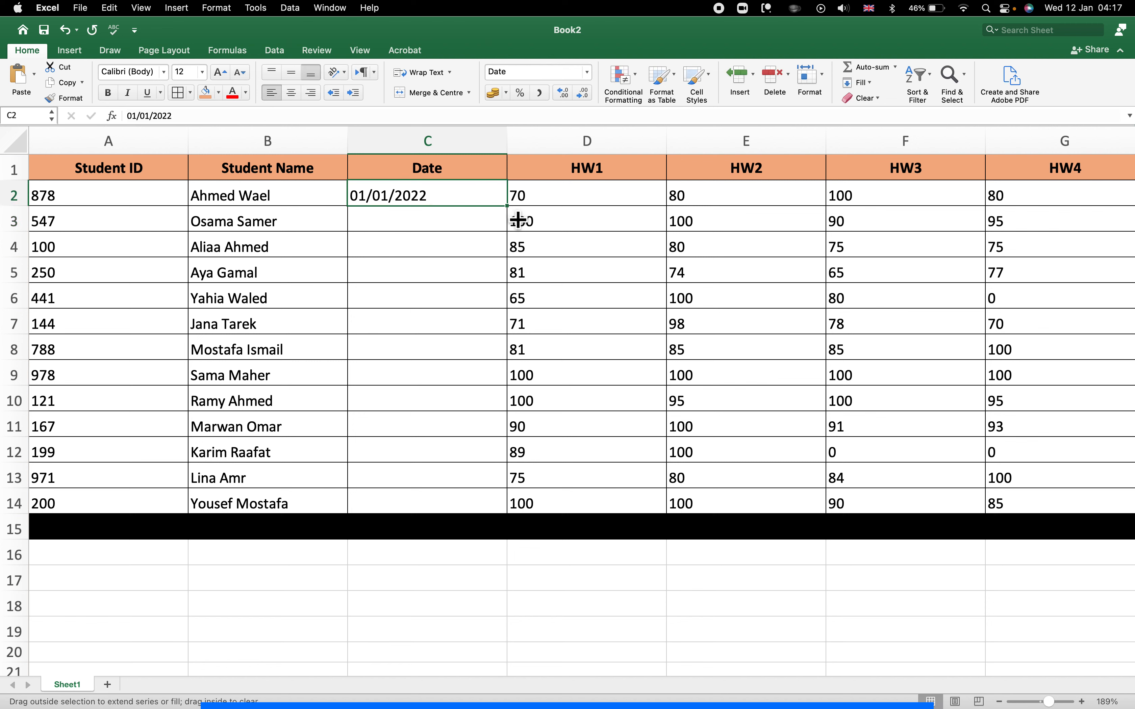
pyautogui.moveTo(517, 220); pyautogui.dragTo(509, 510)
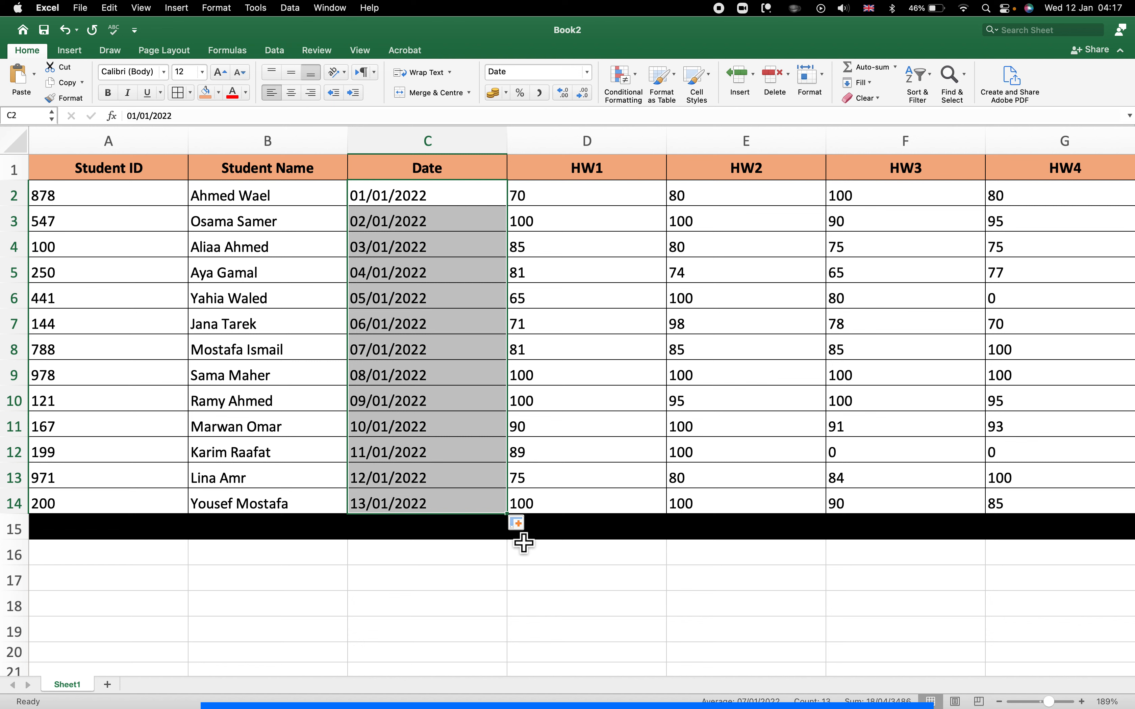
pyautogui.click(526, 524)
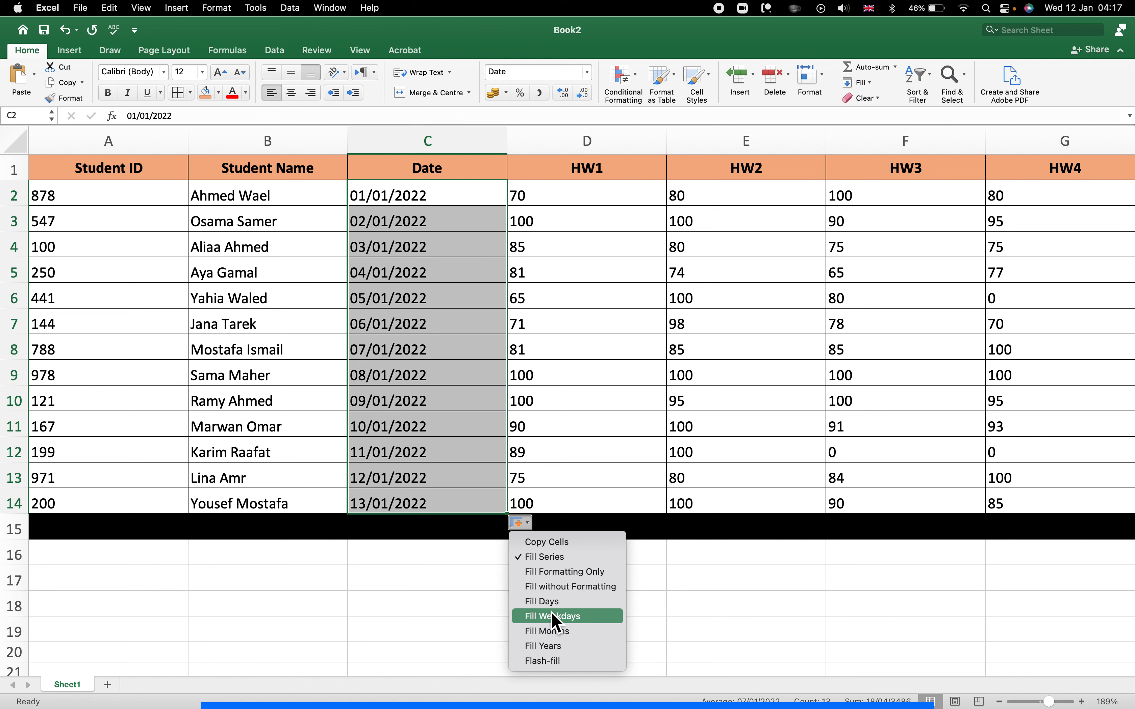
pyautogui.click(548, 606)
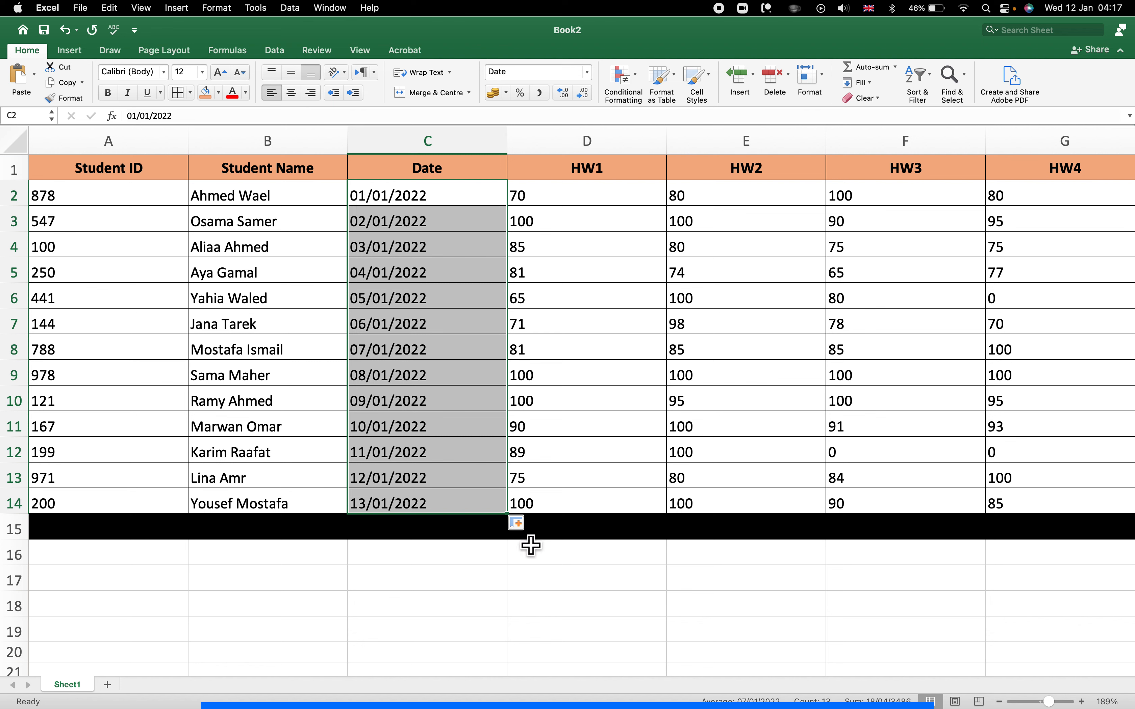
pyautogui.click(526, 525)
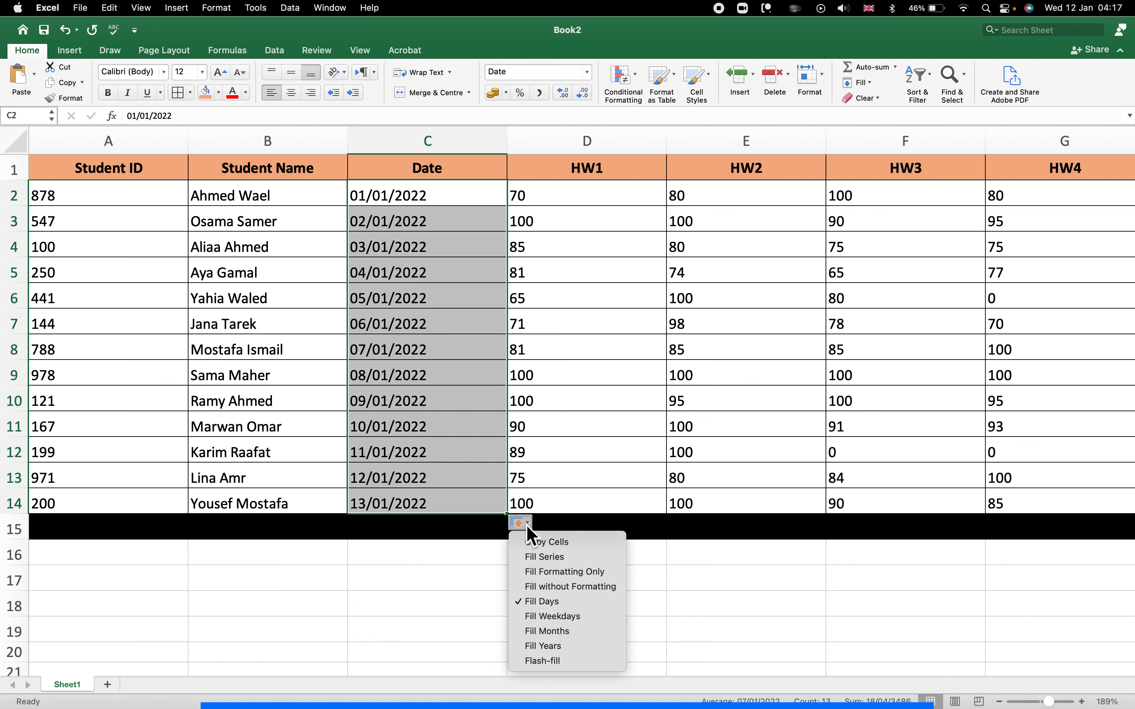
pyautogui.click(576, 632)
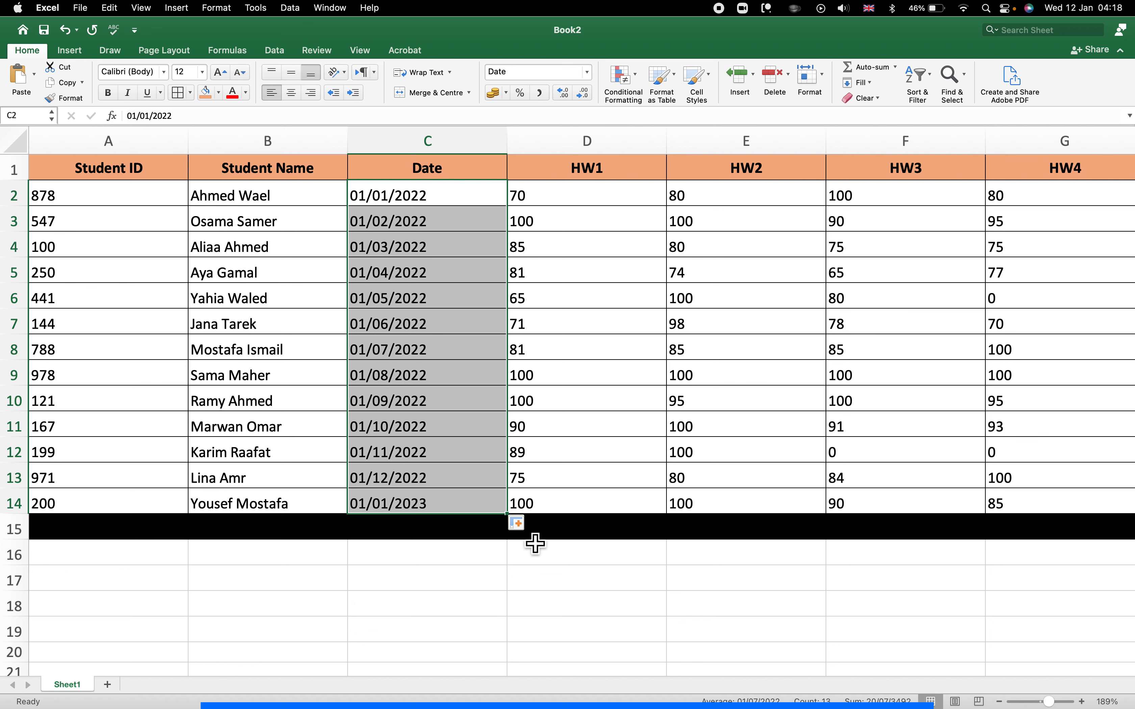
pyautogui.click(529, 525)
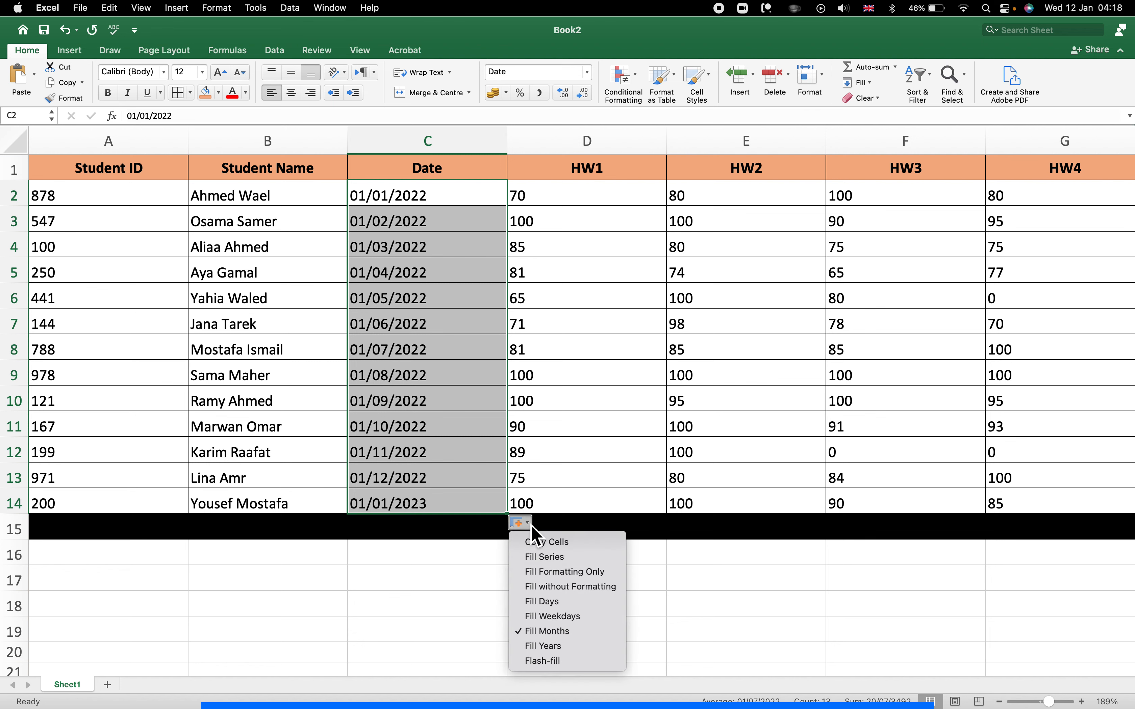
pyautogui.click(548, 647)
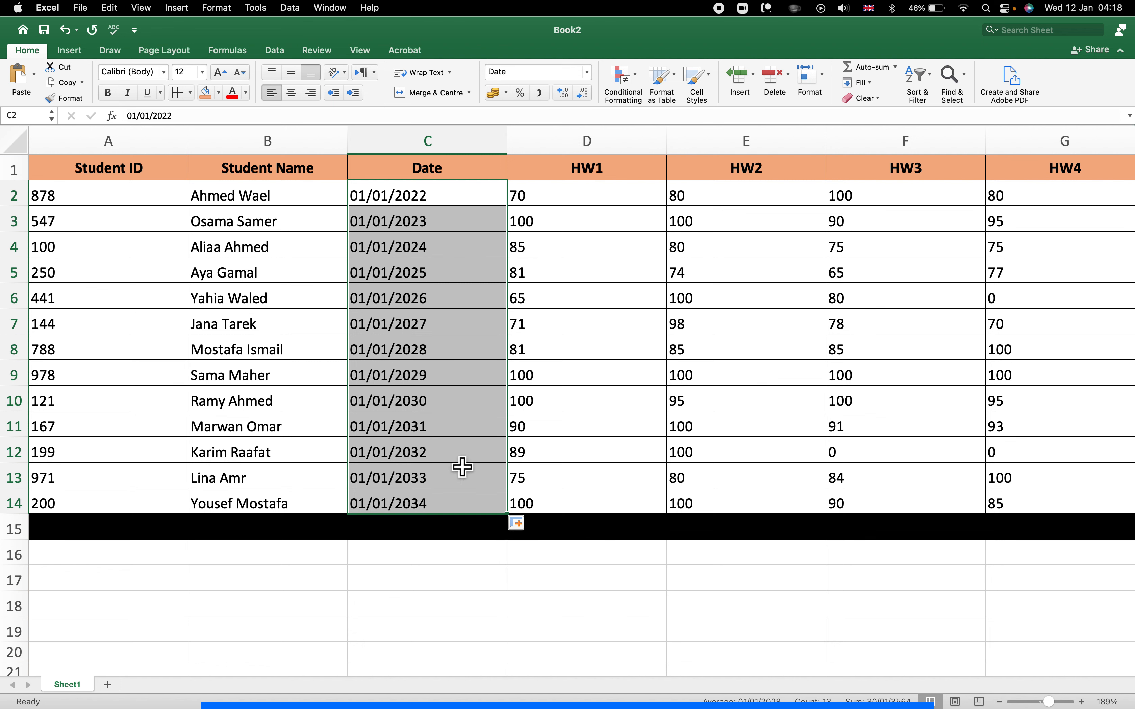
pyautogui.click(530, 525)
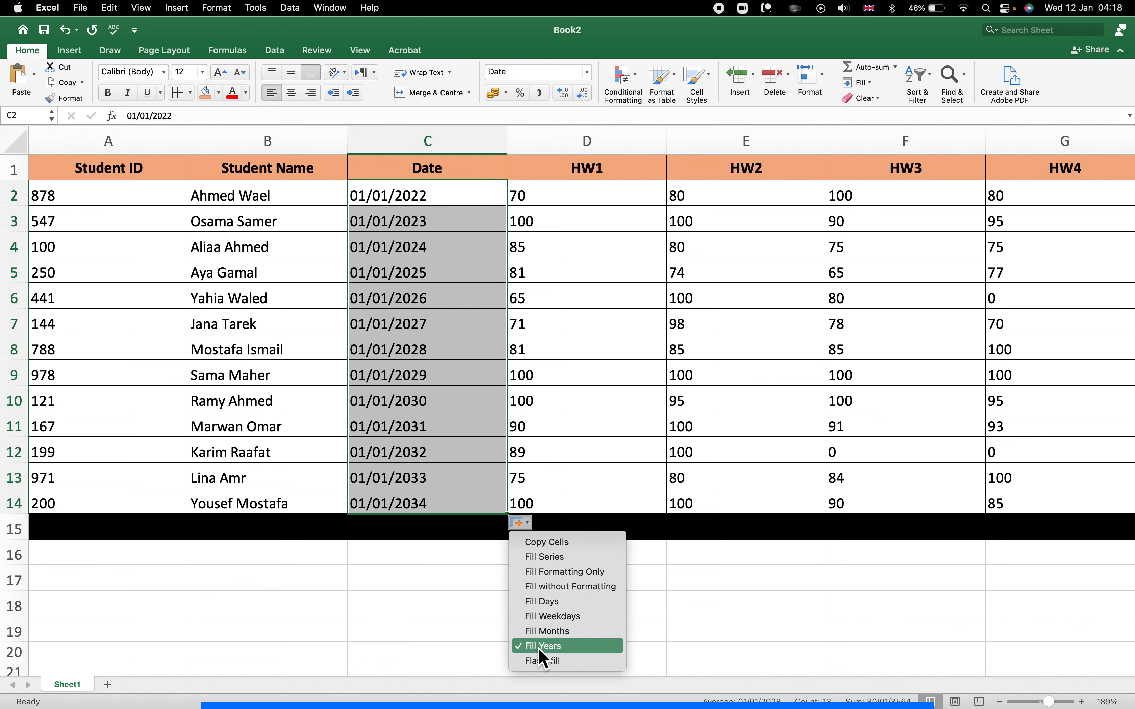
pyautogui.click(540, 662)
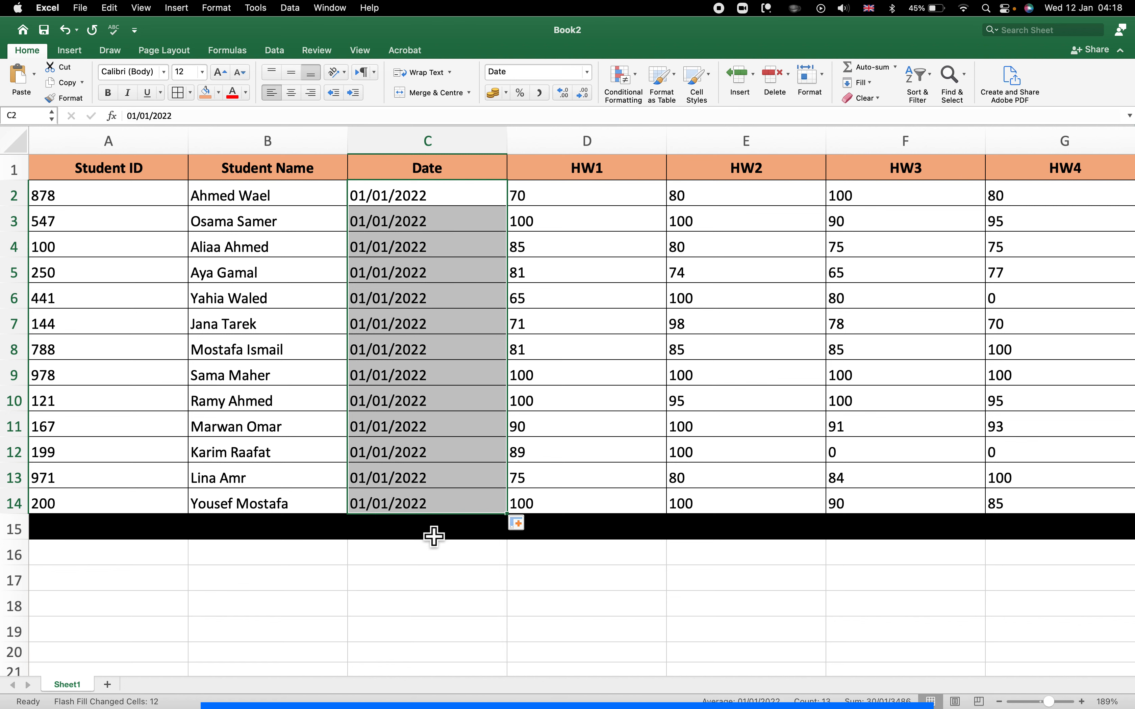
pyautogui.click(525, 524)
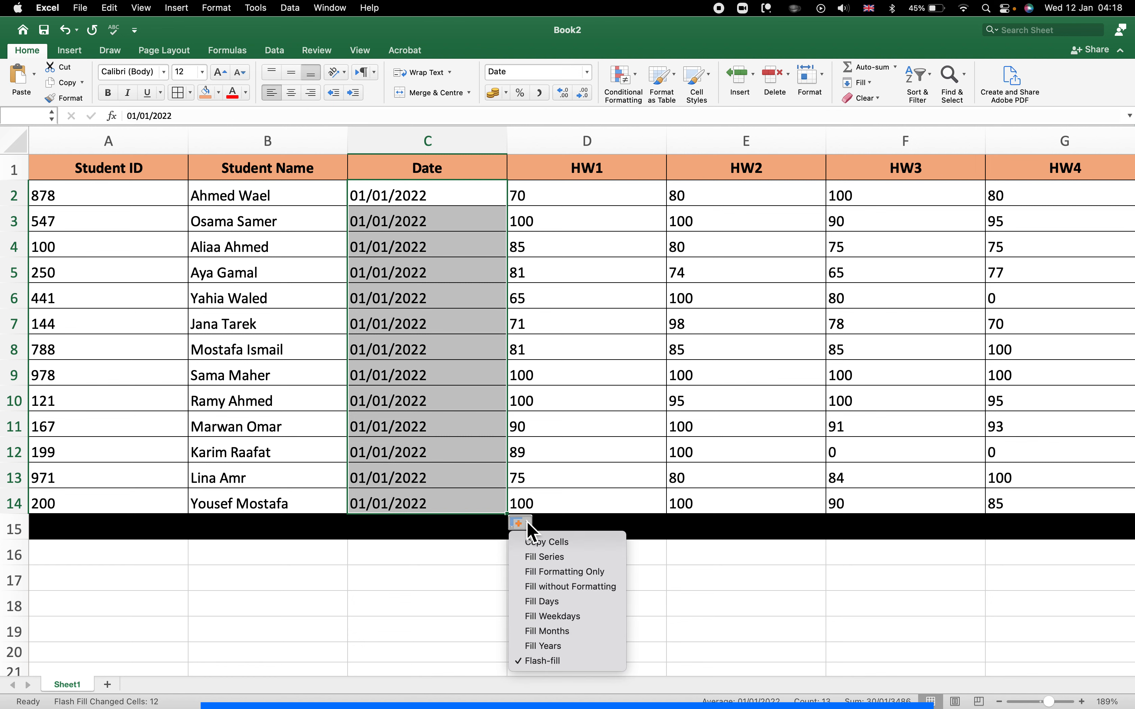
pyautogui.click(548, 558)
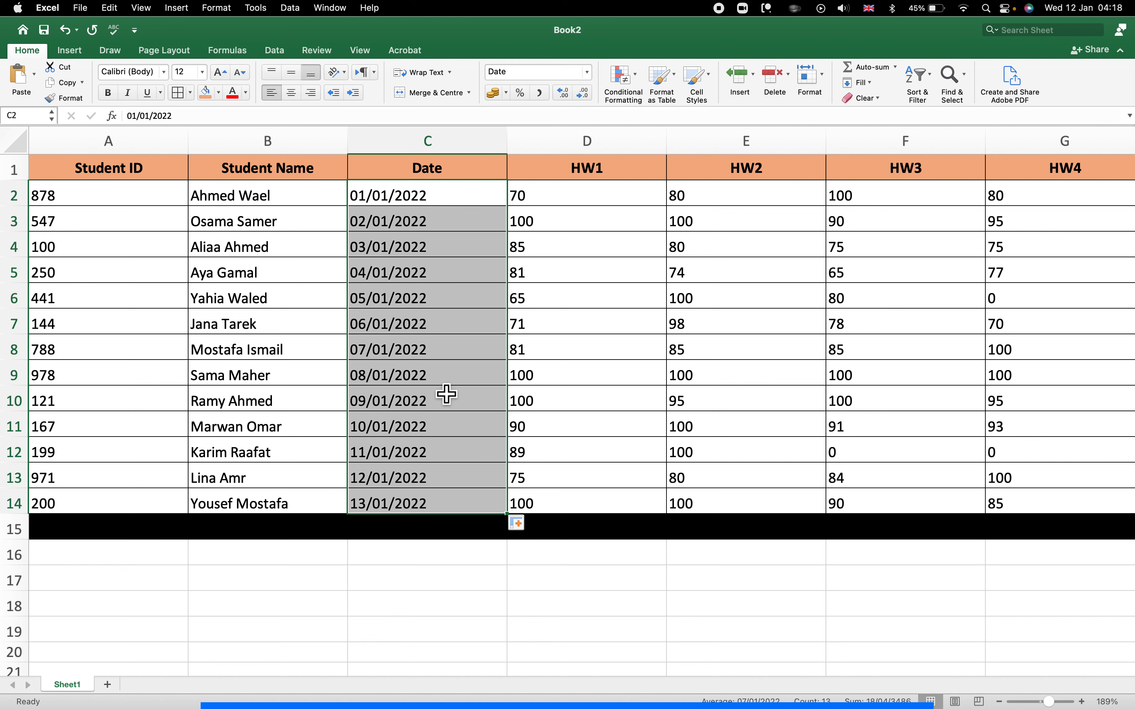
# Start an Auto-sum Sum formula in the first student's Total of Marks cell N2.
pyautogui.click(557, 301)
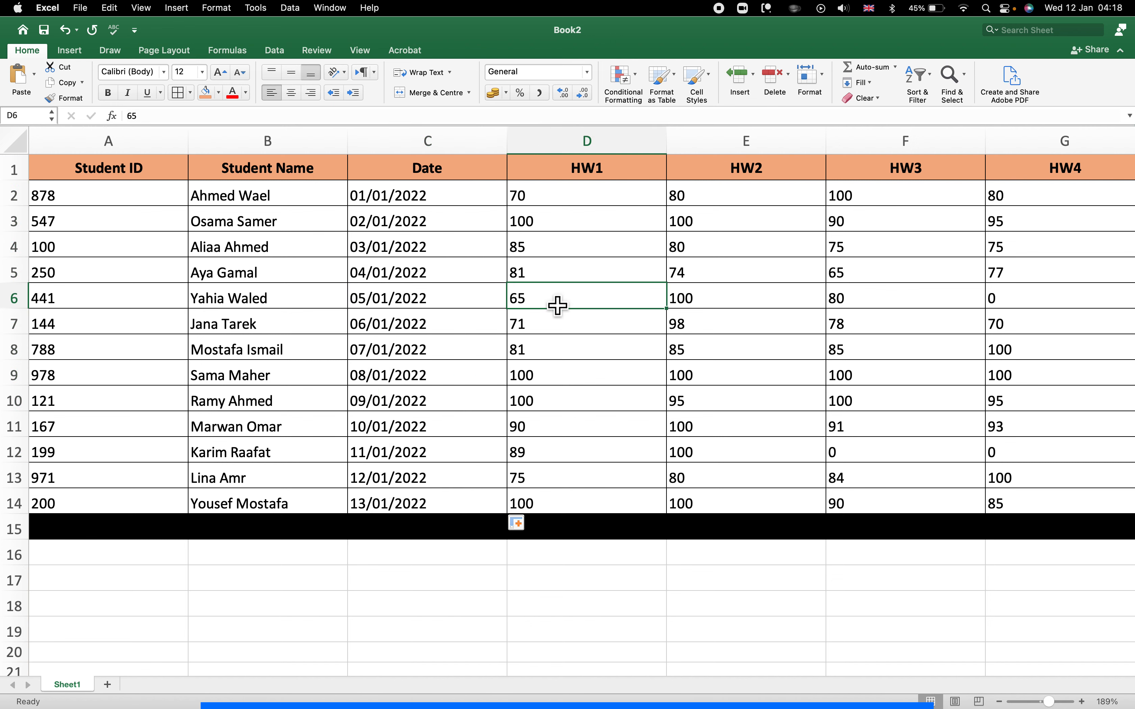
pyautogui.hscroll(10, 558, 306)
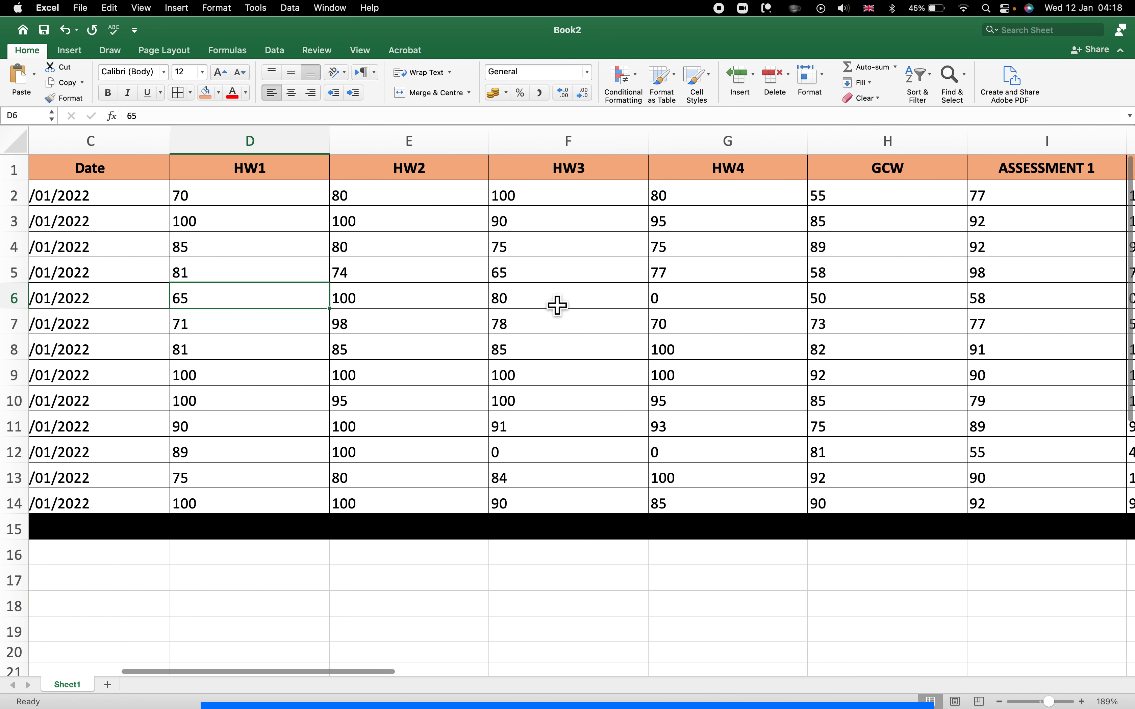
pyautogui.hscroll(15, 557, 306)
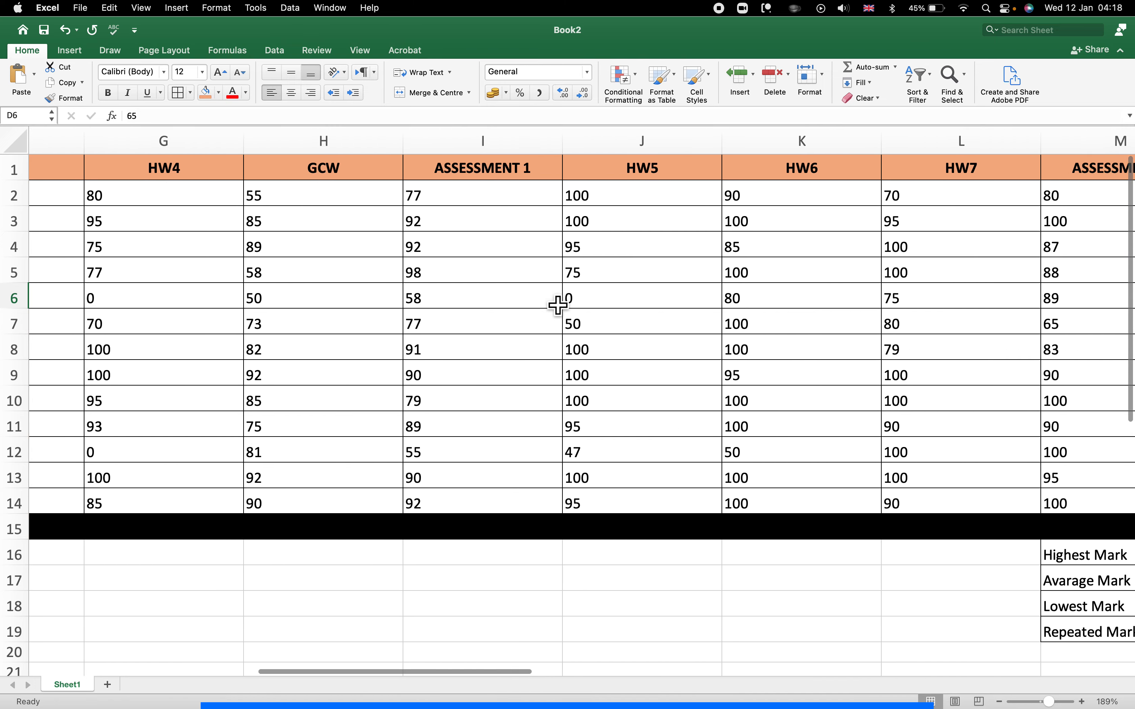
pyautogui.hscroll(12, 558, 306)
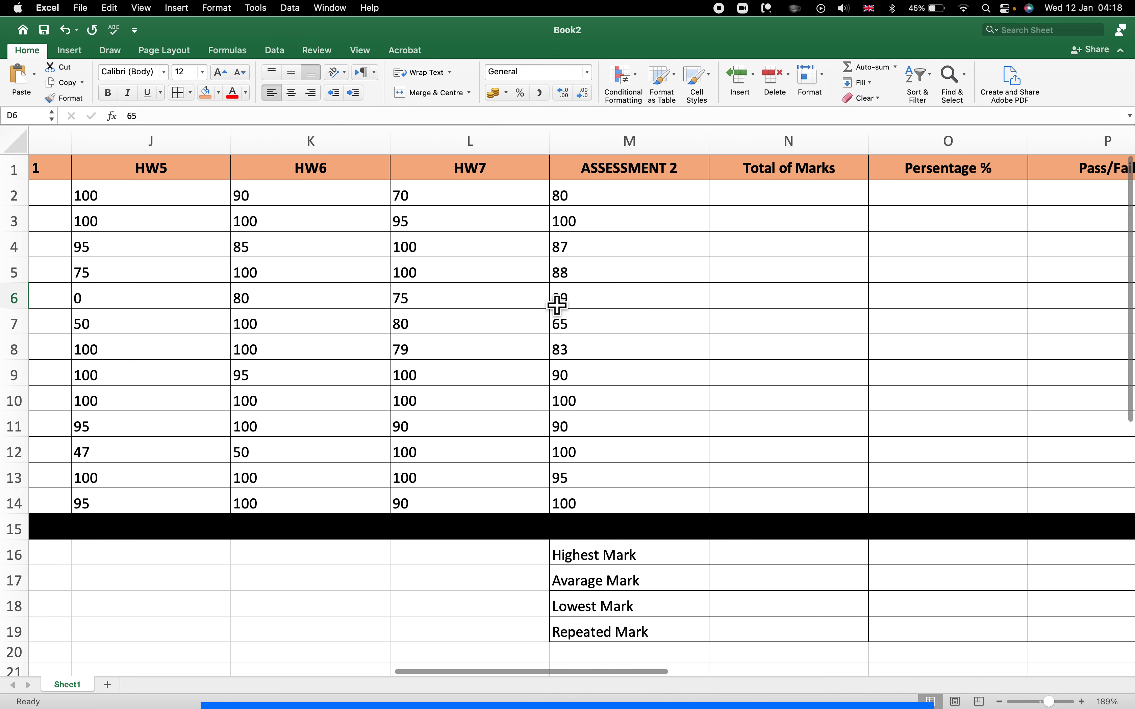
pyautogui.hscroll(5, 557, 306)
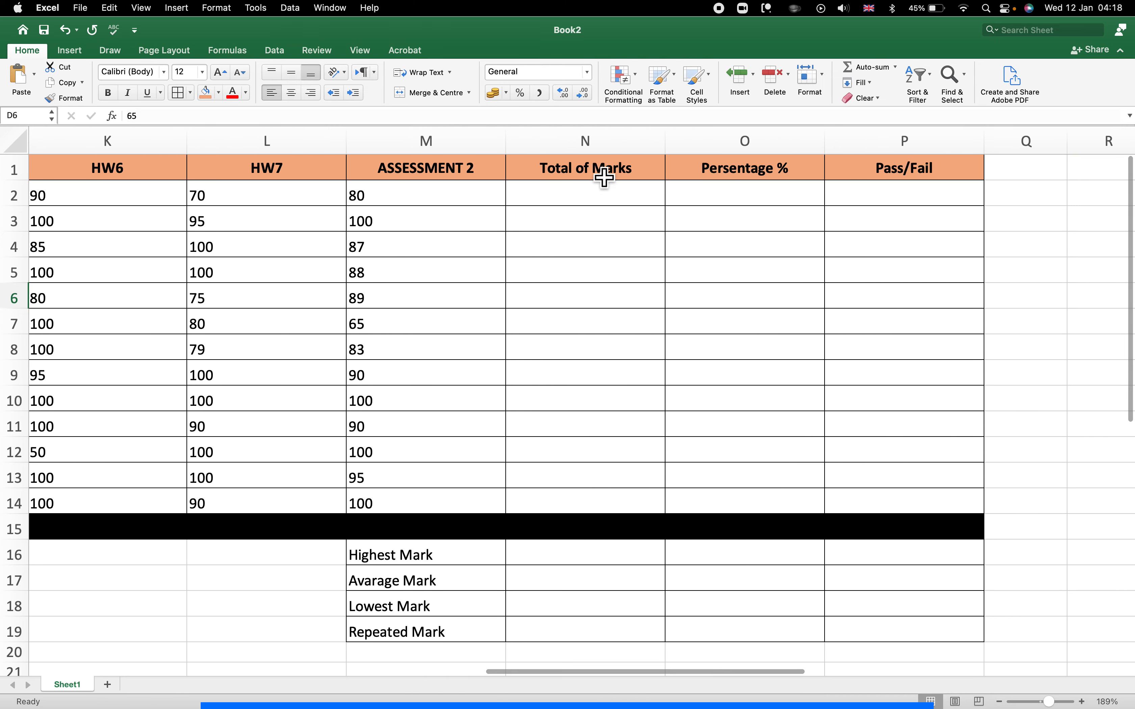
pyautogui.click(606, 209)
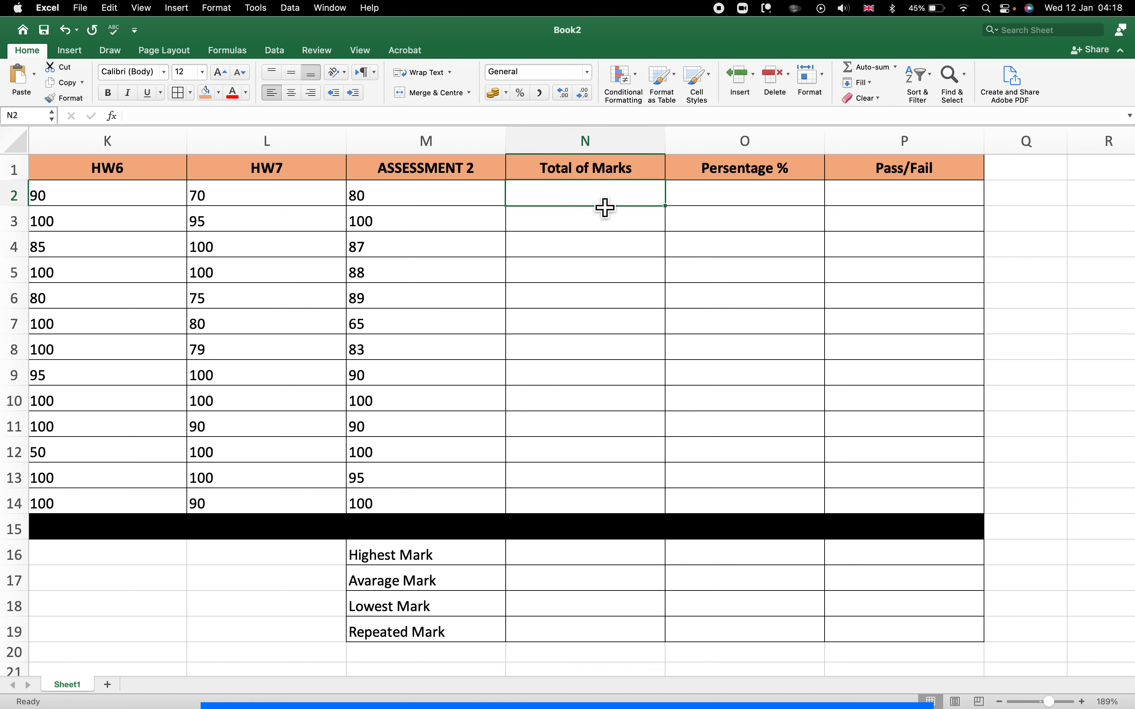
pyautogui.click(896, 68)
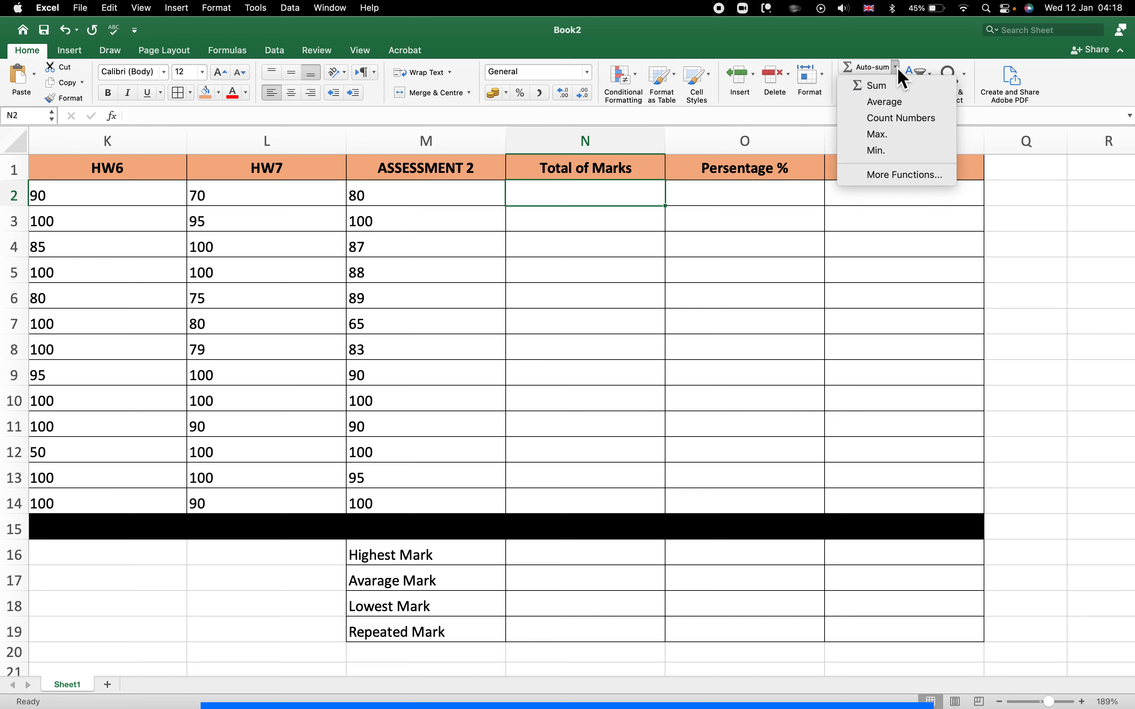
pyautogui.click(881, 86)
# Build =SUM(D2:I2,J2:M2) over HW1 through ASSESSMENT 2 and confirm it, giving 802.
pyautogui.hscroll(-15, 573, 239)
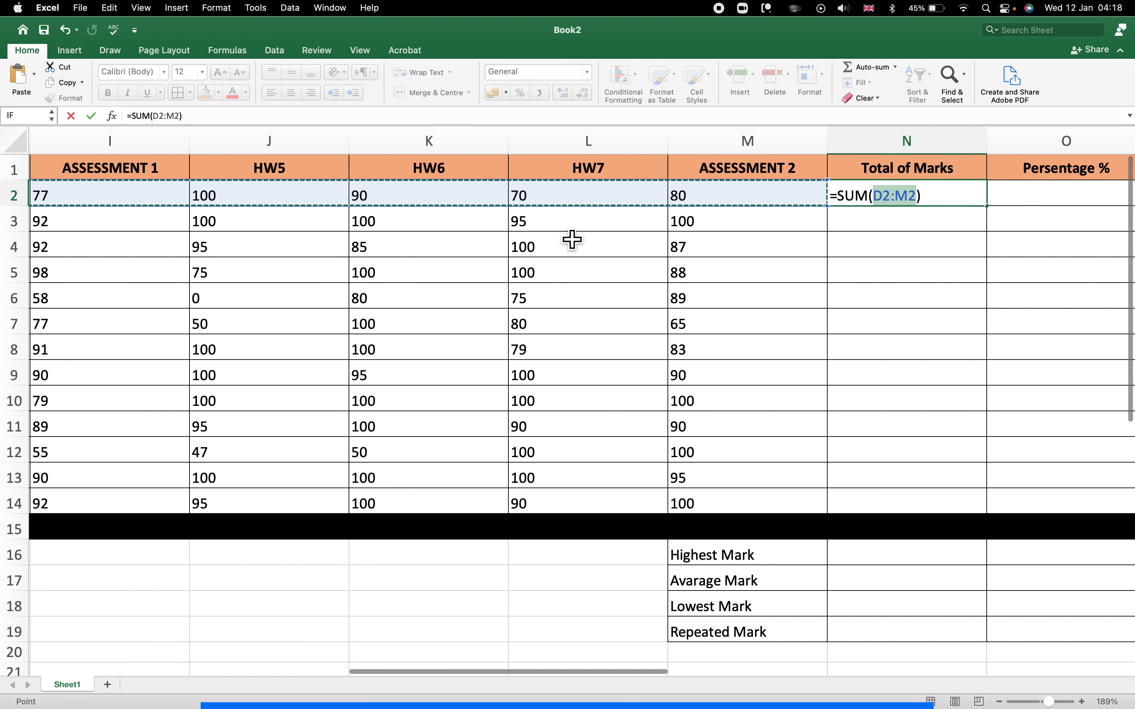
pyautogui.hscroll(-4, 571, 240)
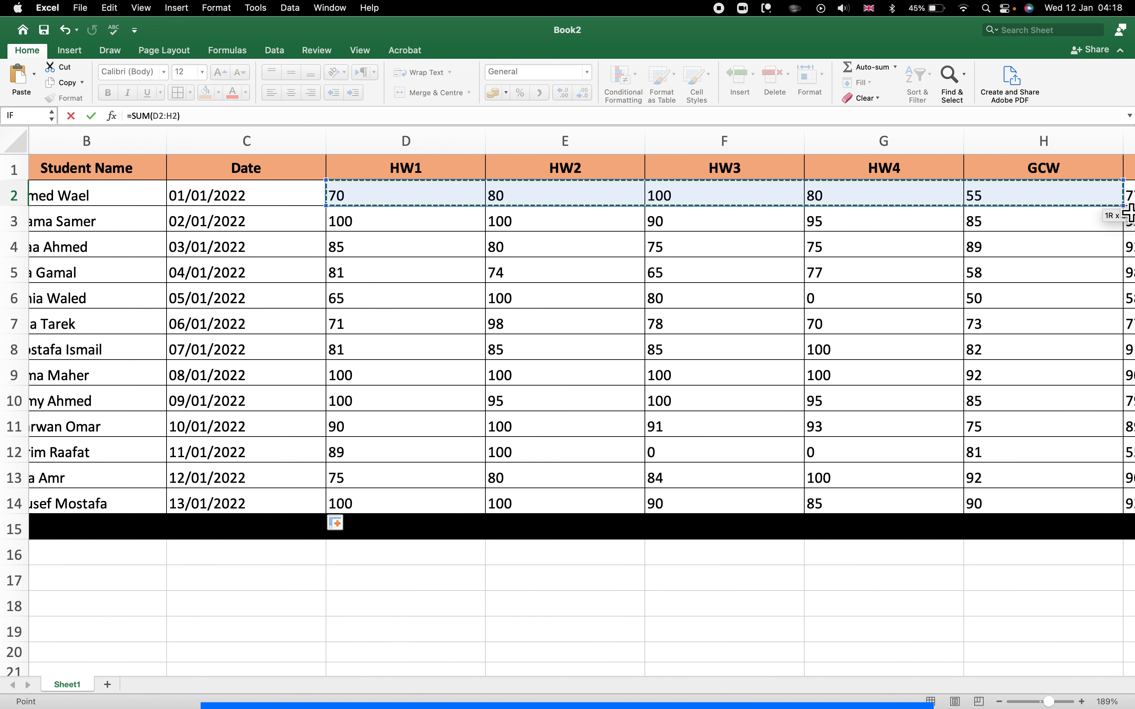
pyautogui.click(1124, 223)
pyautogui.hscroll(3, 1058, 231)
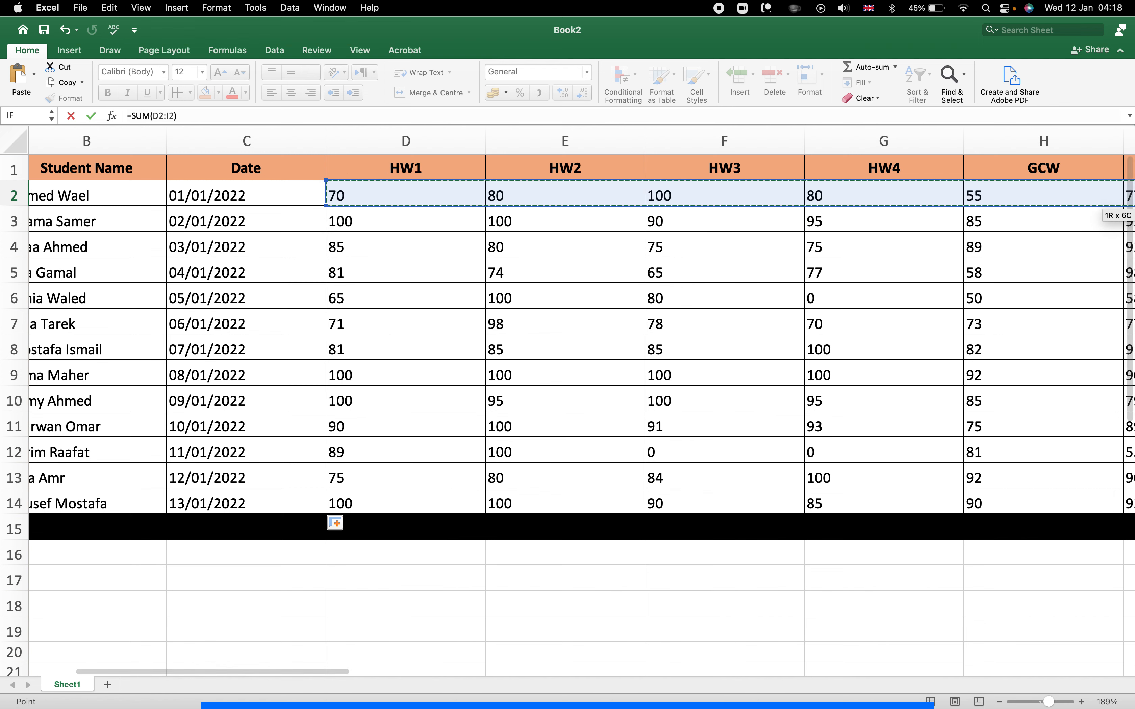
pyautogui.hscroll(10, 1055, 230)
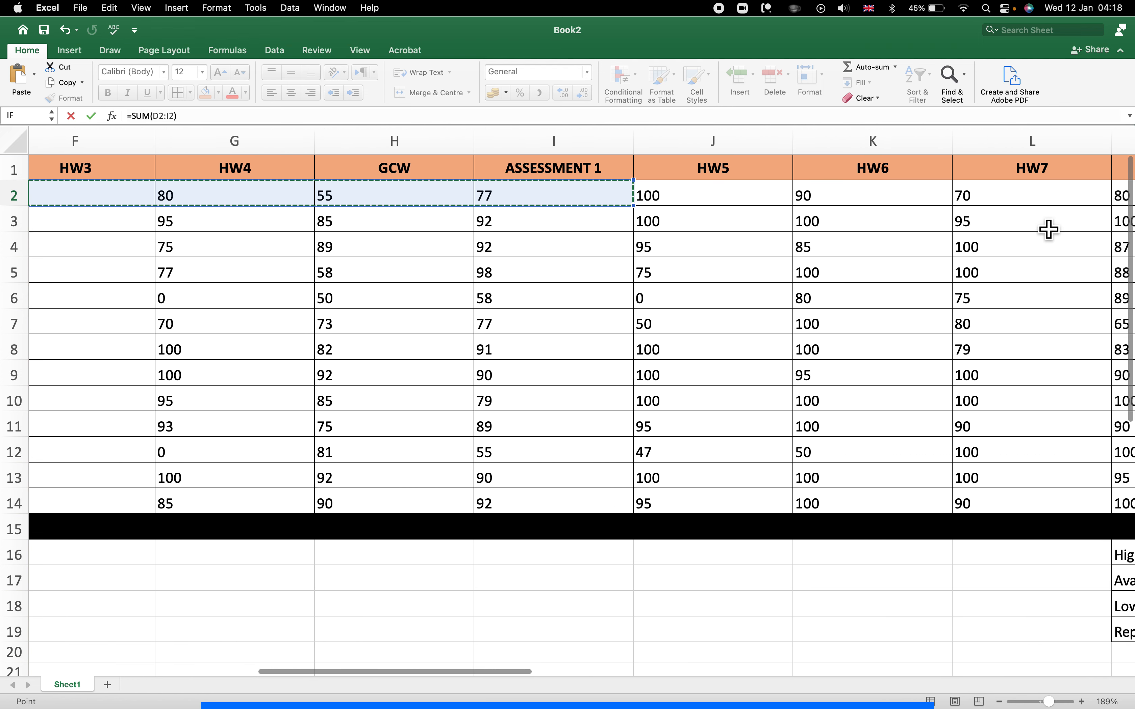
pyautogui.hscroll(2, 1047, 230)
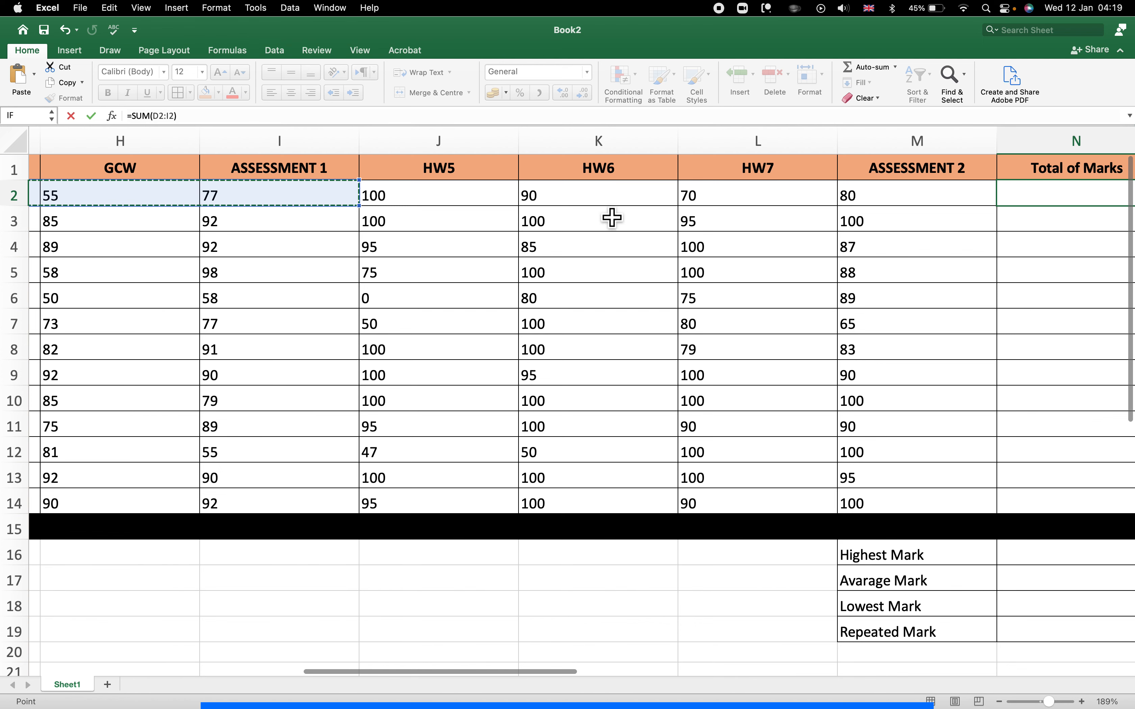
pyautogui.moveTo(451, 208); pyautogui.dragTo(855, 207)
pyautogui.hscroll(1, 741, 279)
pyautogui.hscroll(4, 741, 279)
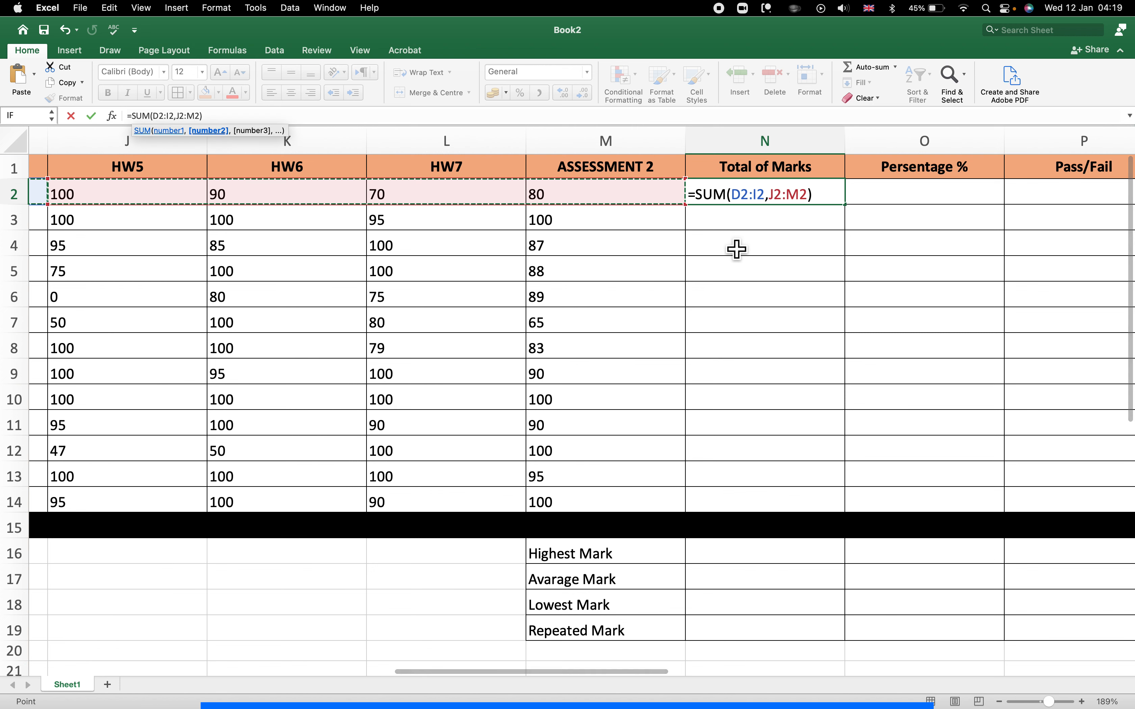
pyautogui.press('Return')
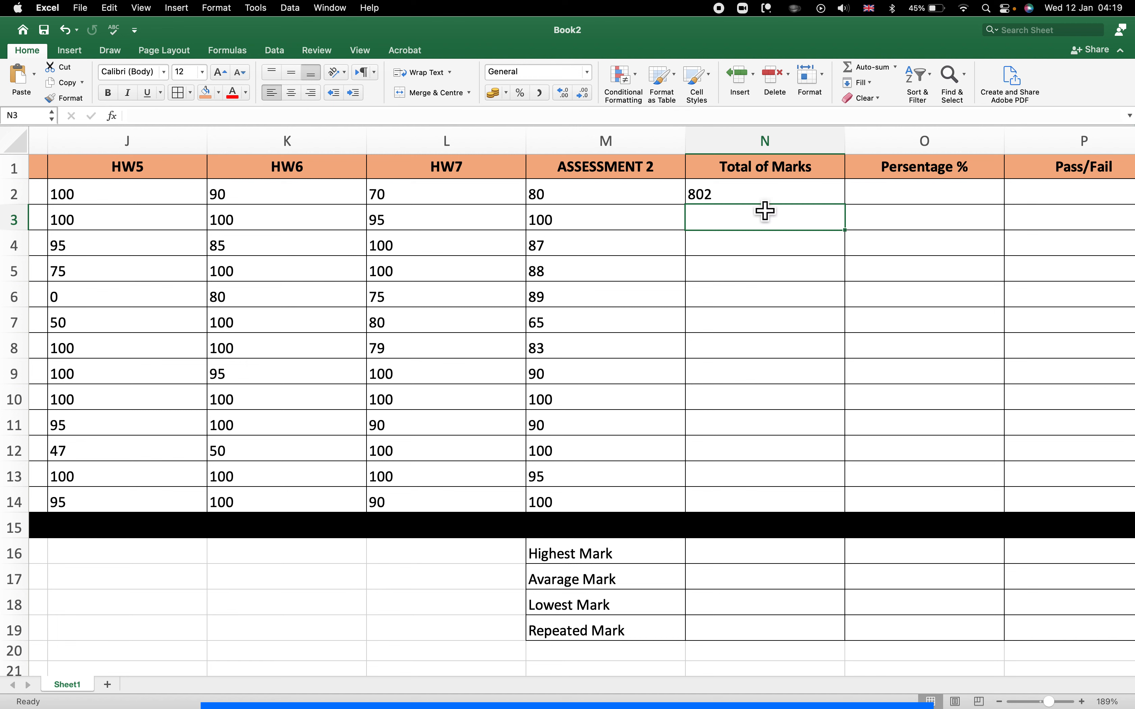
# Copy N2's SUM formula down to N14 for all 13 students.
pyautogui.press('Up')
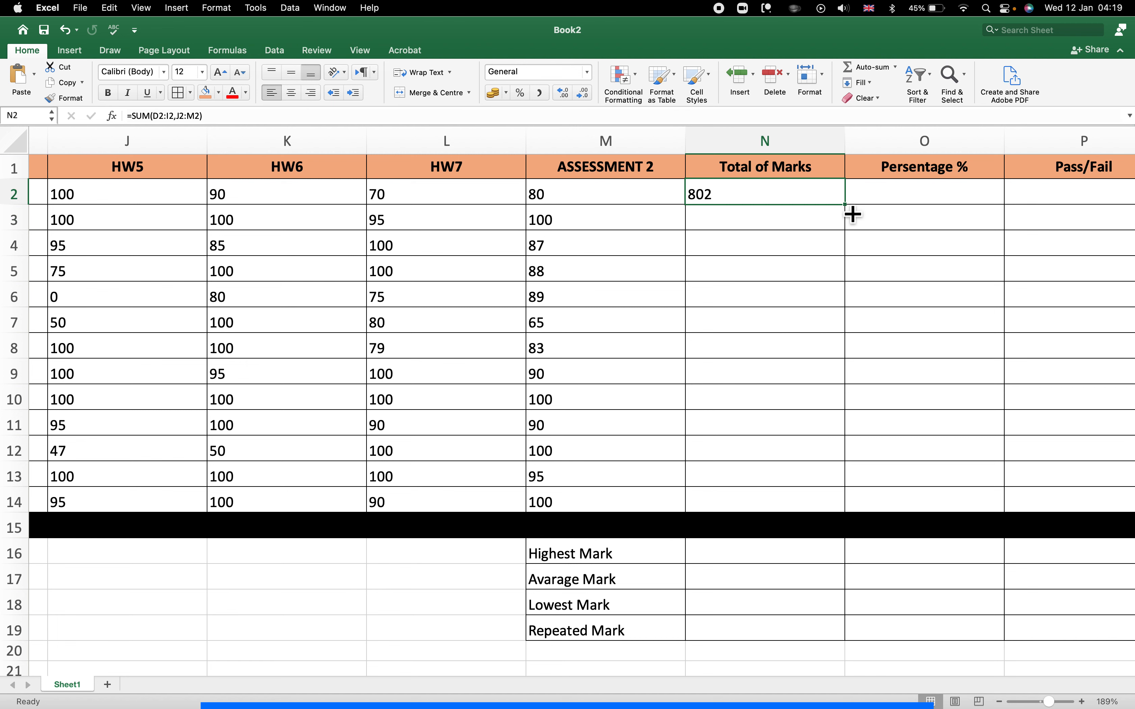
pyautogui.moveTo(855, 215); pyautogui.dragTo(854, 520)
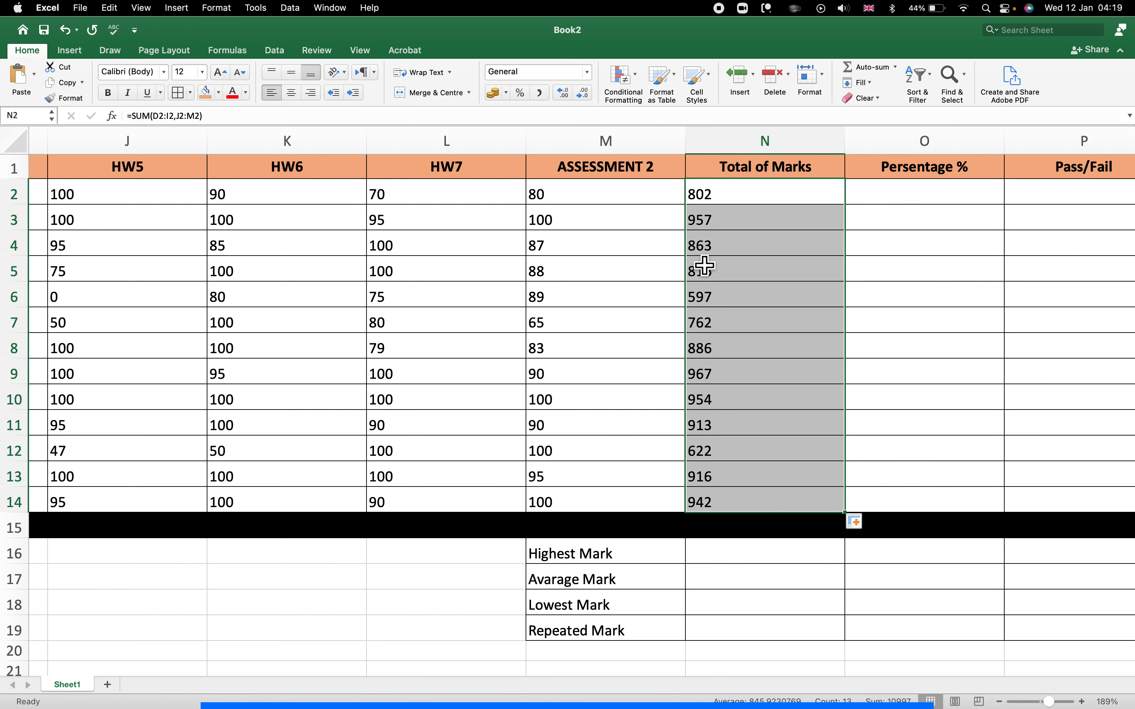
pyautogui.hscroll(3, 705, 265)
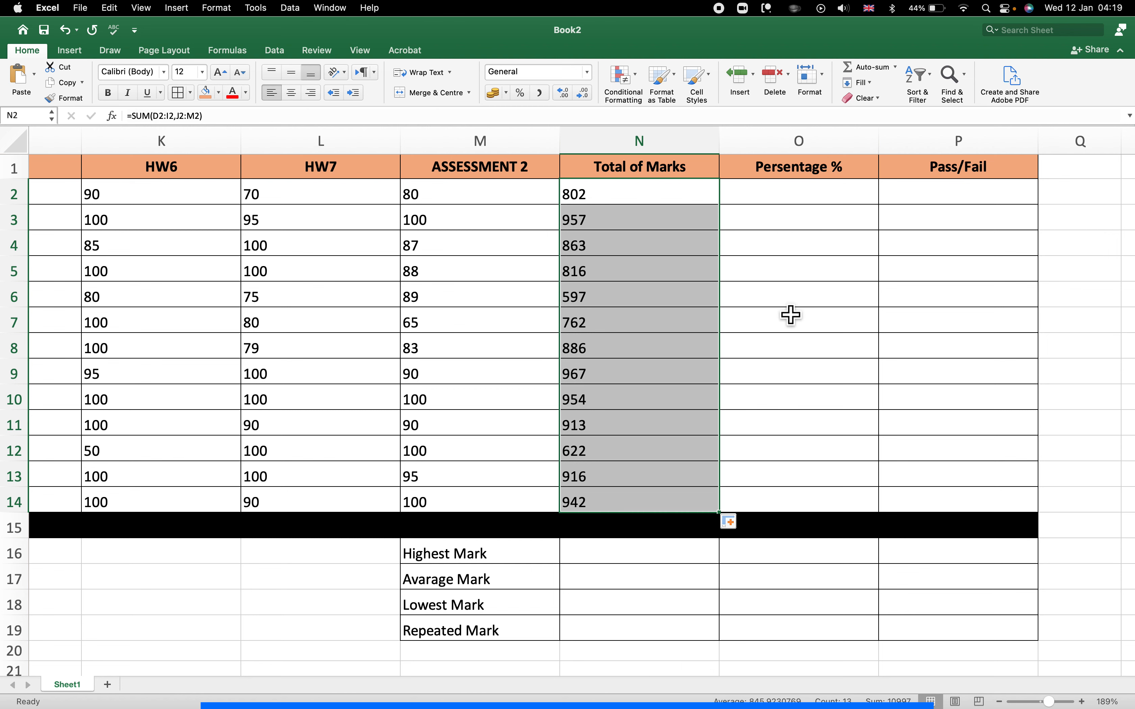
pyautogui.hscroll(3, 791, 315)
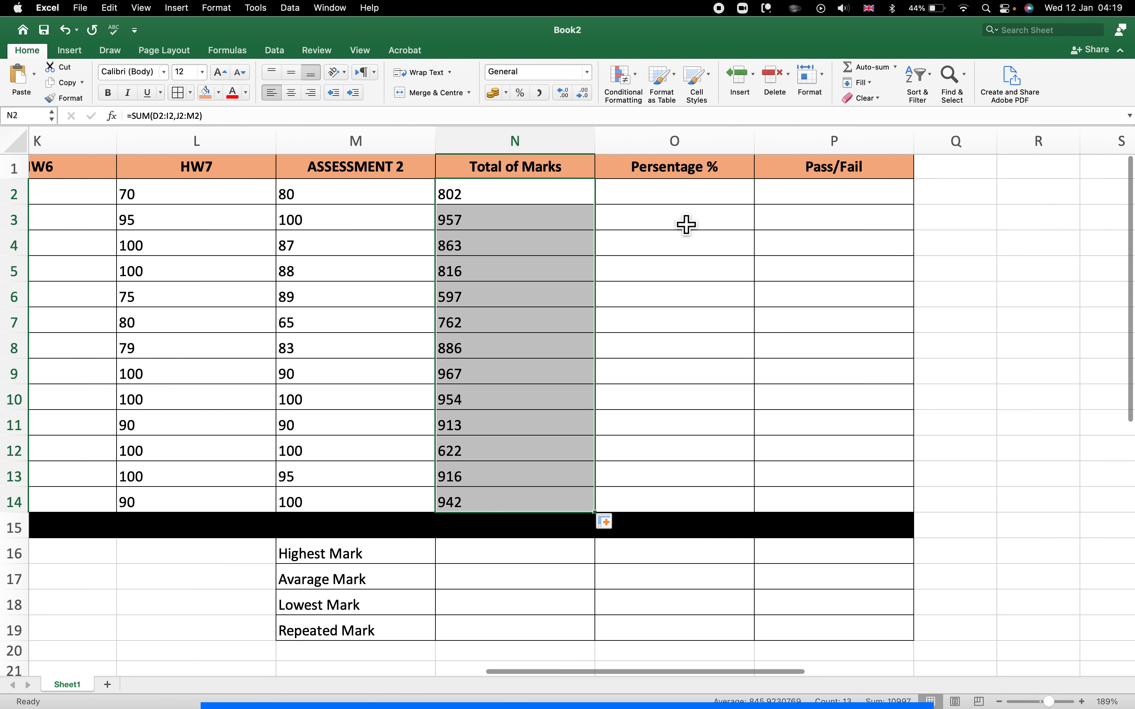
pyautogui.click(977, 205)
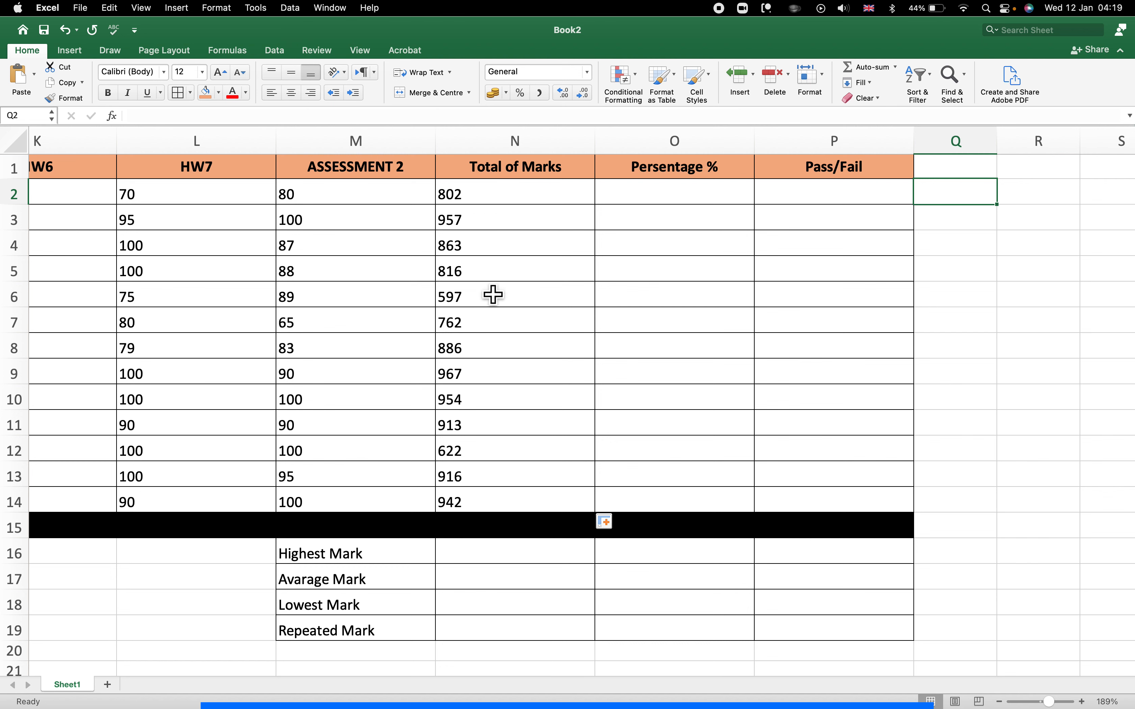
# Put a MAX of totals N2:N14 in the Highest Mark cell, showing 967.
pyautogui.click(473, 562)
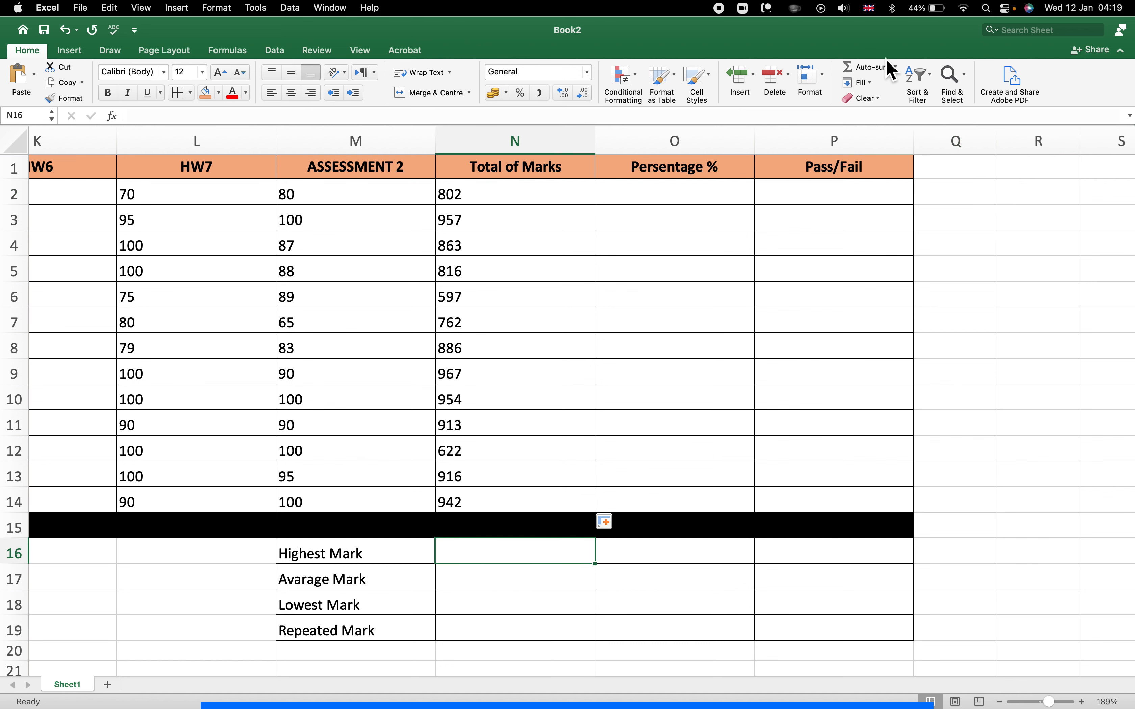
pyautogui.click(896, 66)
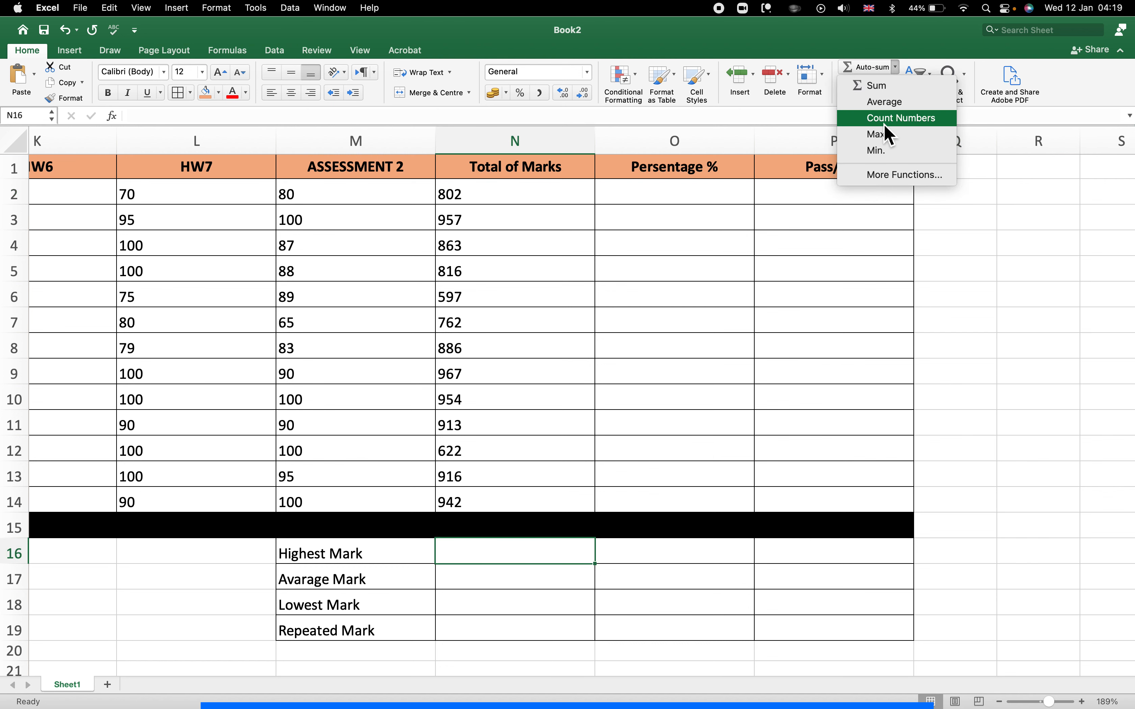
pyautogui.click(880, 136)
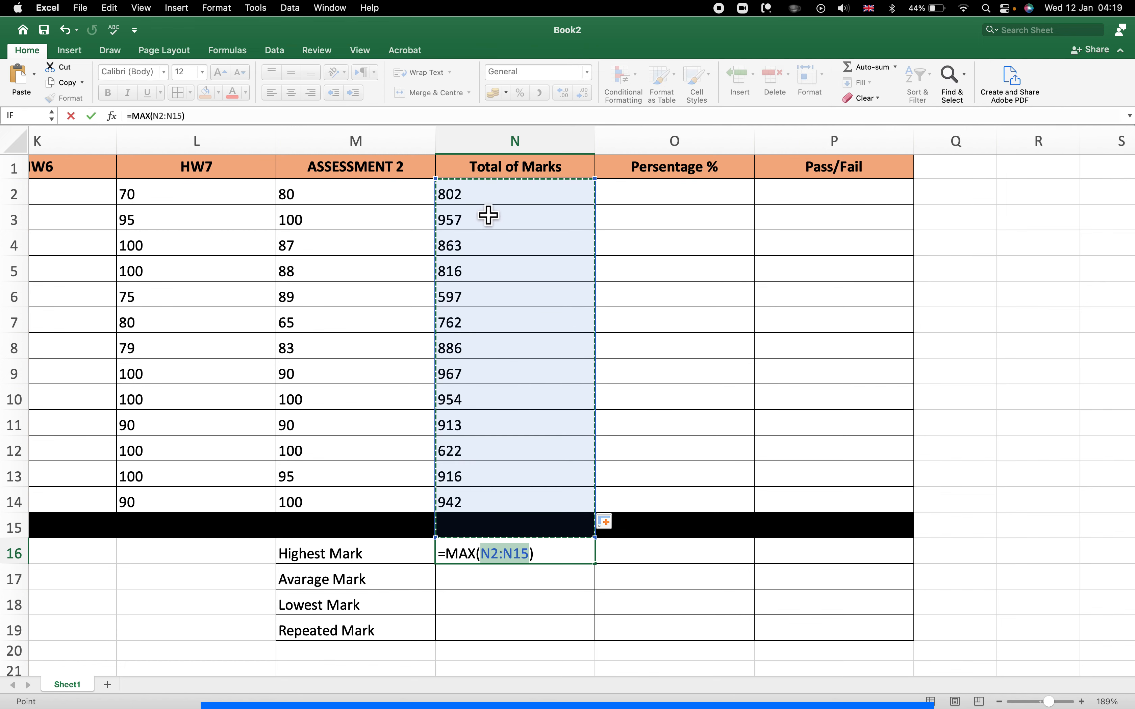
pyautogui.moveTo(484, 200); pyautogui.dragTo(483, 508)
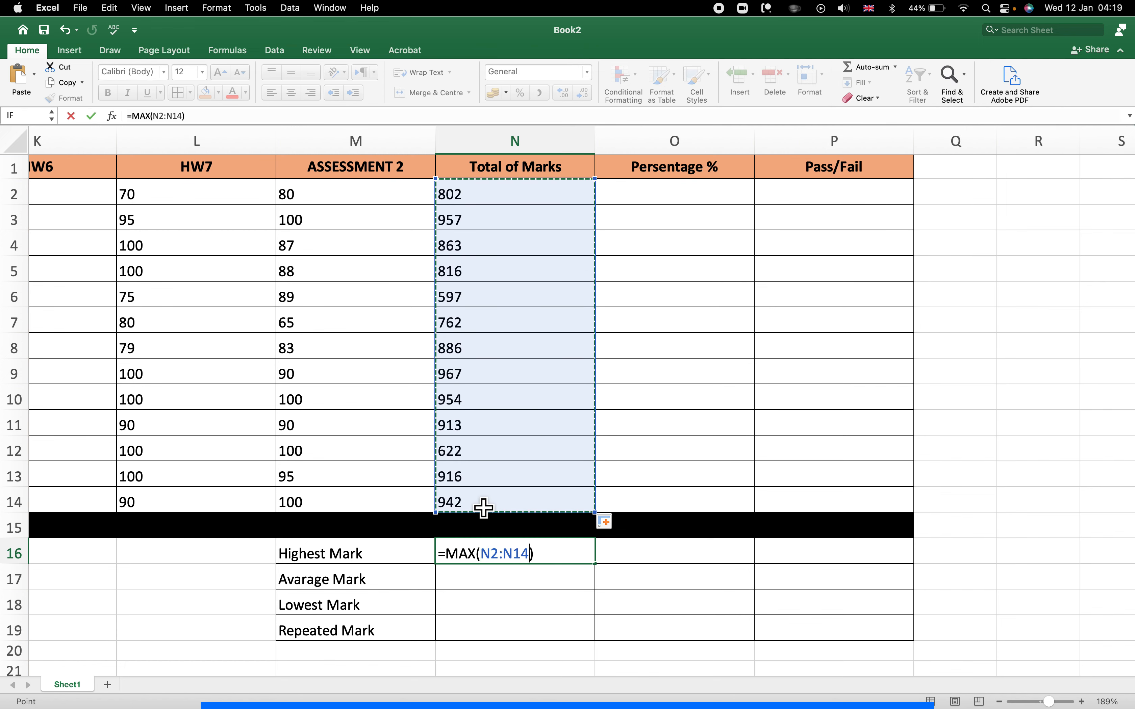
pyautogui.press('Return')
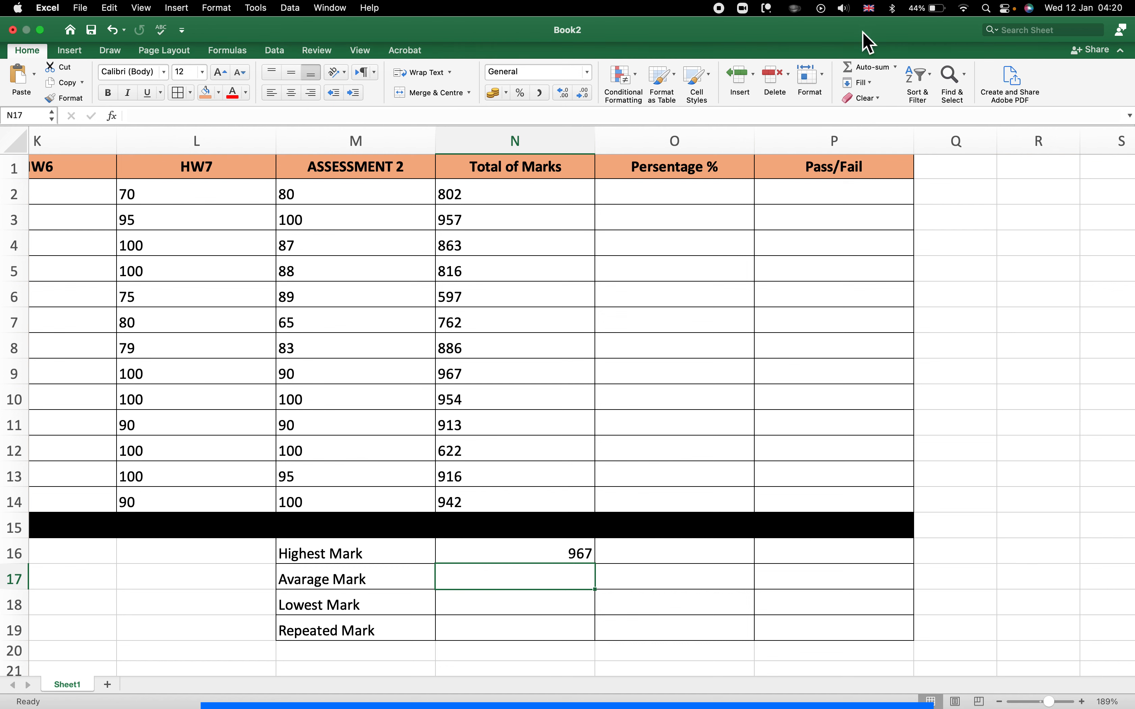
# Put an AVERAGE of totals N2:N14 in the Average Mark cell, showing 845.9230769.
pyautogui.click(897, 67)
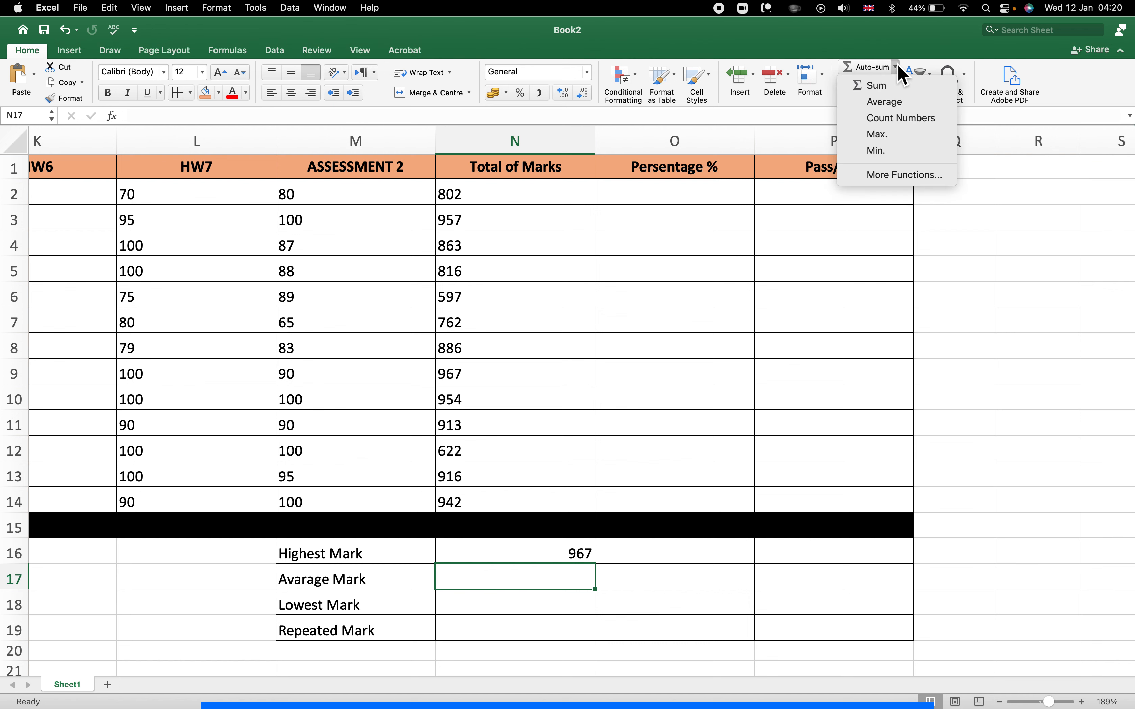
pyautogui.click(892, 101)
pyautogui.click(487, 195)
pyautogui.moveTo(492, 243); pyautogui.dragTo(490, 503)
pyautogui.press('Return')
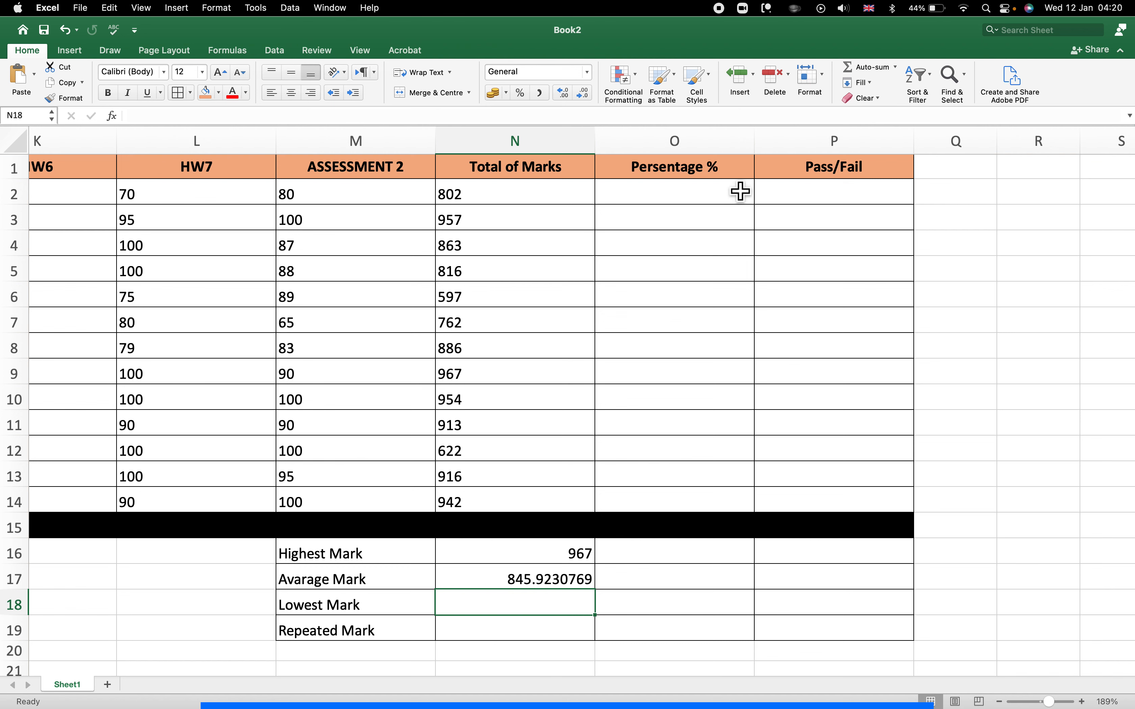
# Insert a MIN formula in N18 from the AutoSum list over totals N2:N14.
pyautogui.click(897, 67)
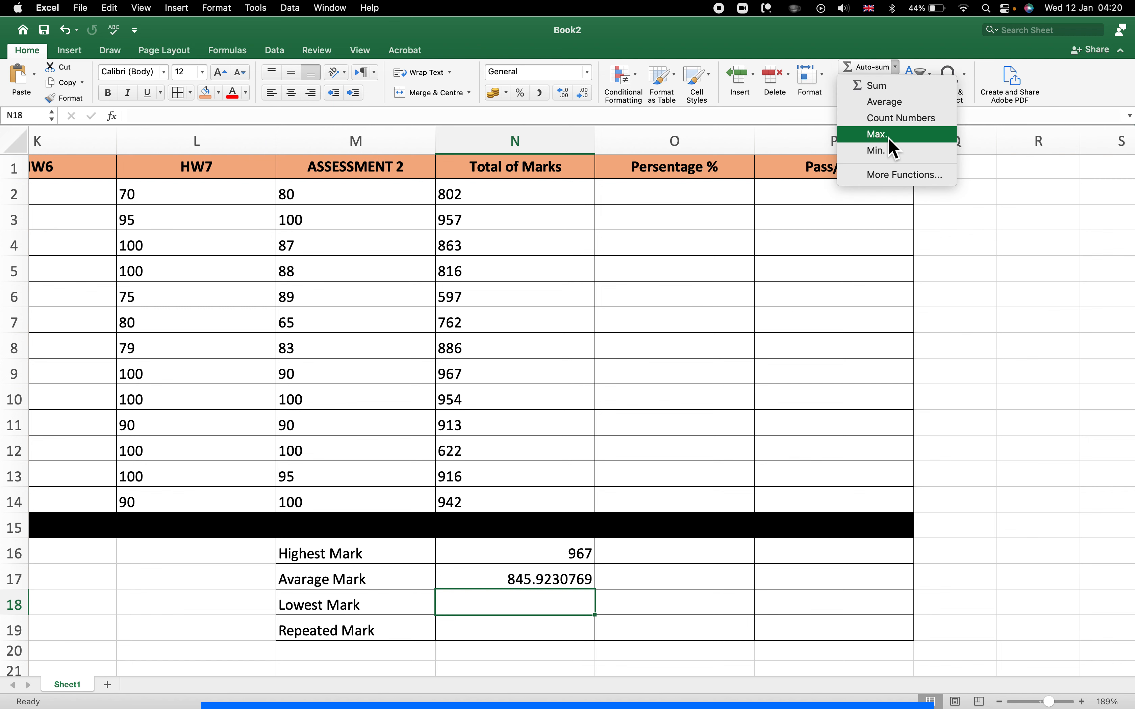
pyautogui.click(880, 150)
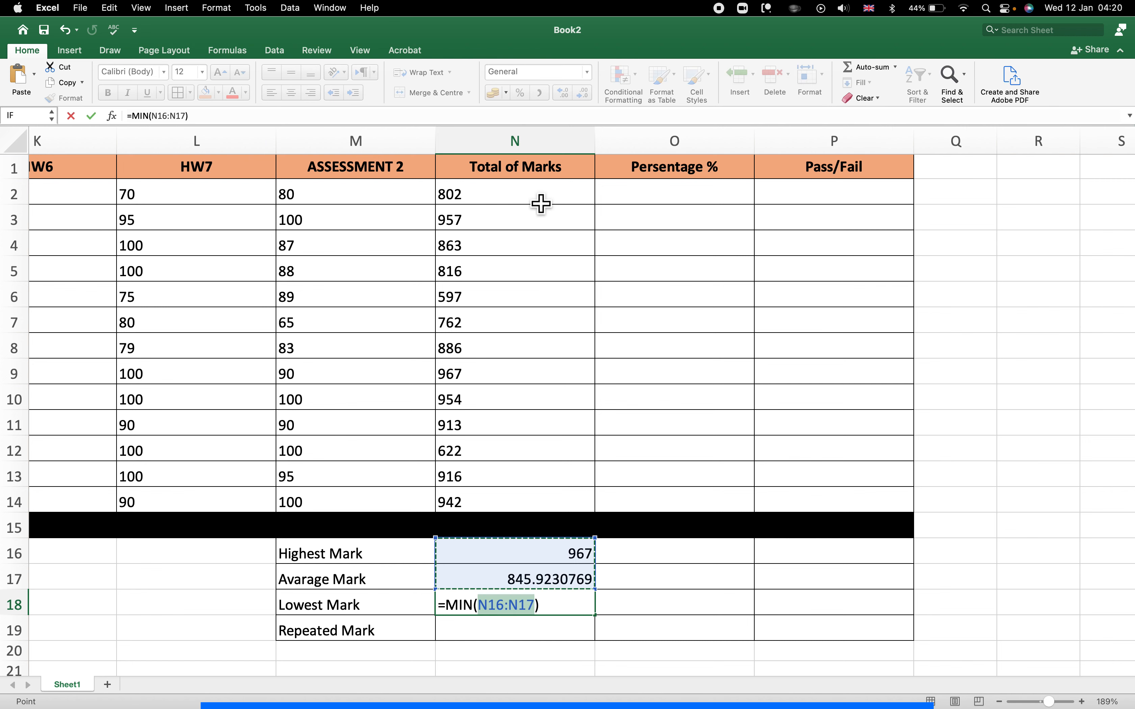
pyautogui.moveTo(539, 199); pyautogui.dragTo(506, 509)
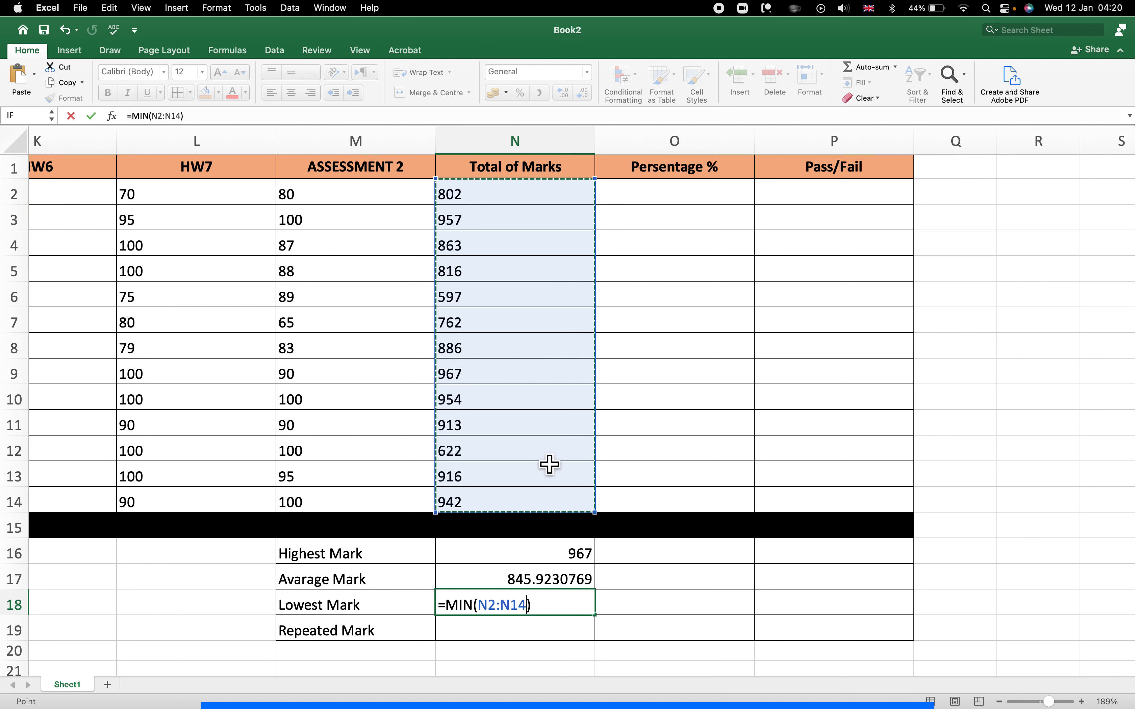
pyautogui.press('Return')
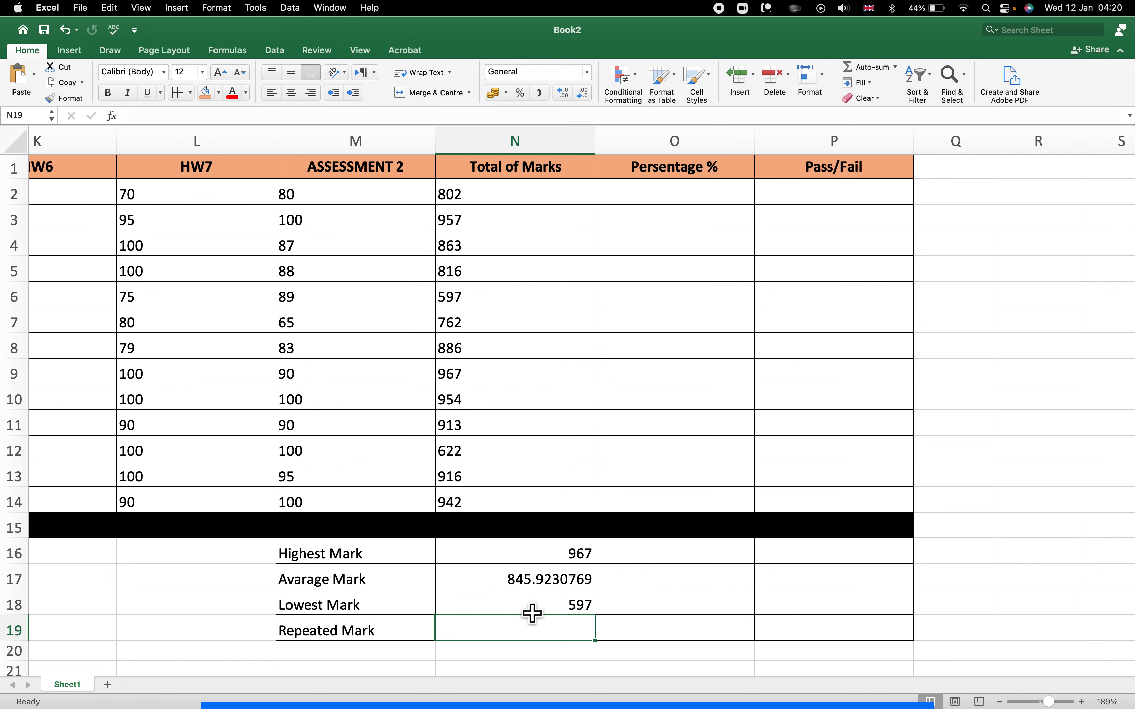
# Retype N18's formula as =MIN(N2:N14) so it shows 597.
pyautogui.click(500, 610)
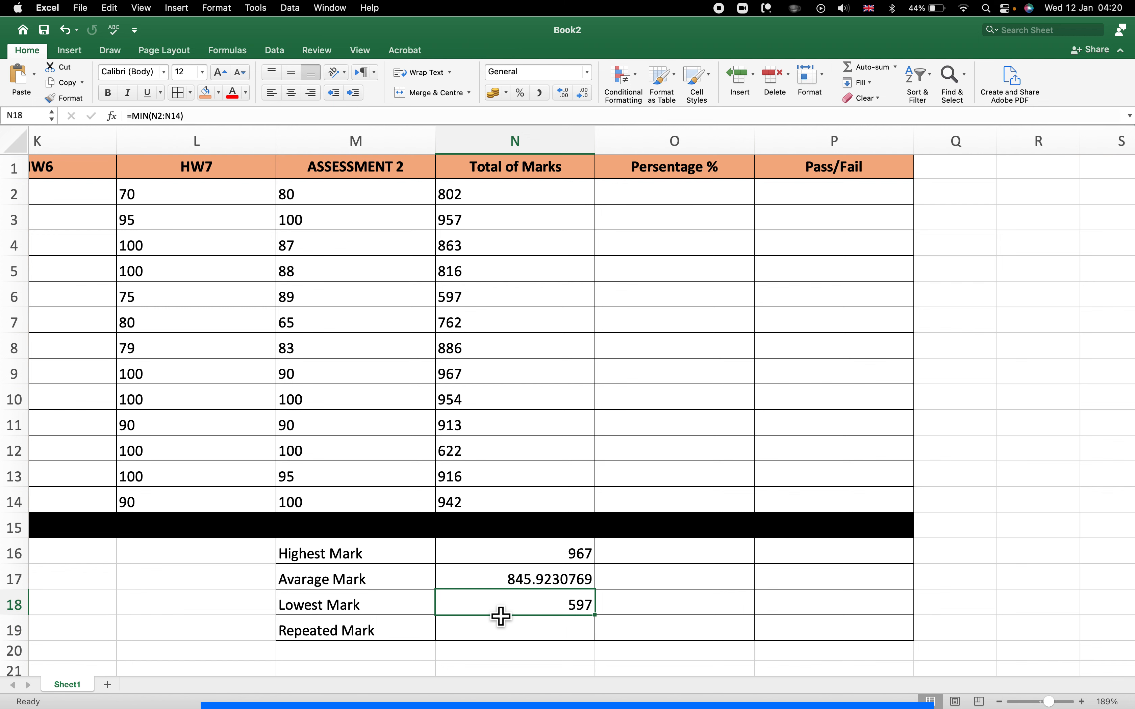
pyautogui.doubleClick(498, 606)
pyautogui.moveTo(542, 609); pyautogui.dragTo(449, 615)
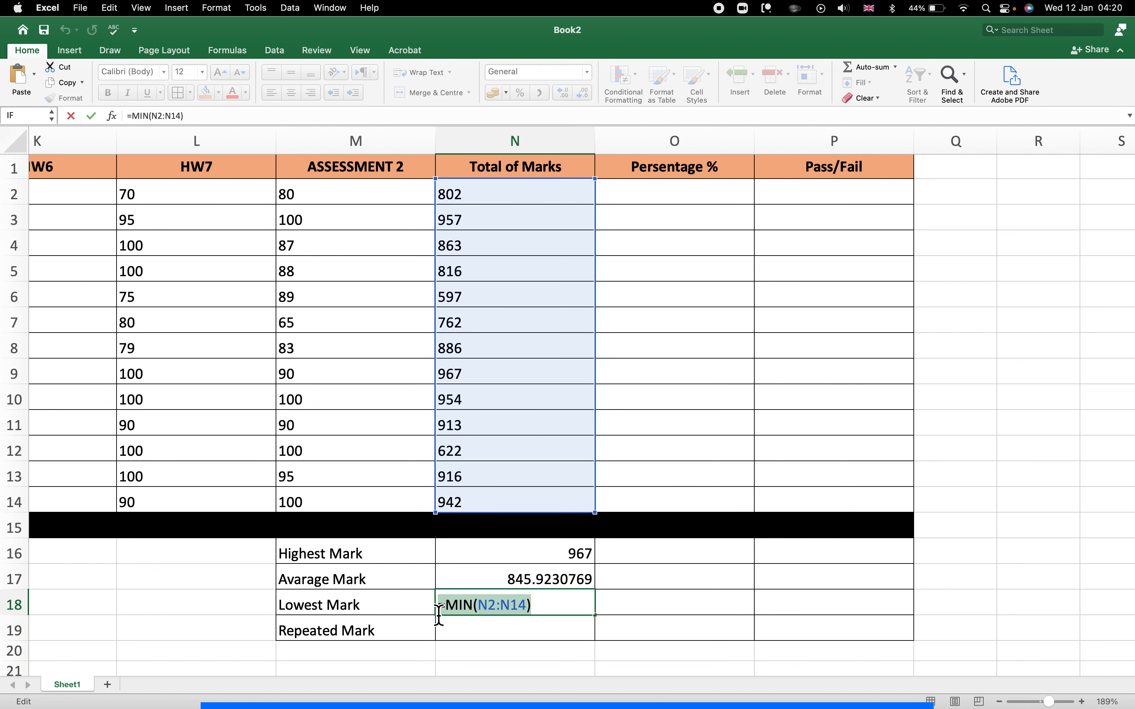
pyautogui.press('BackSpace')
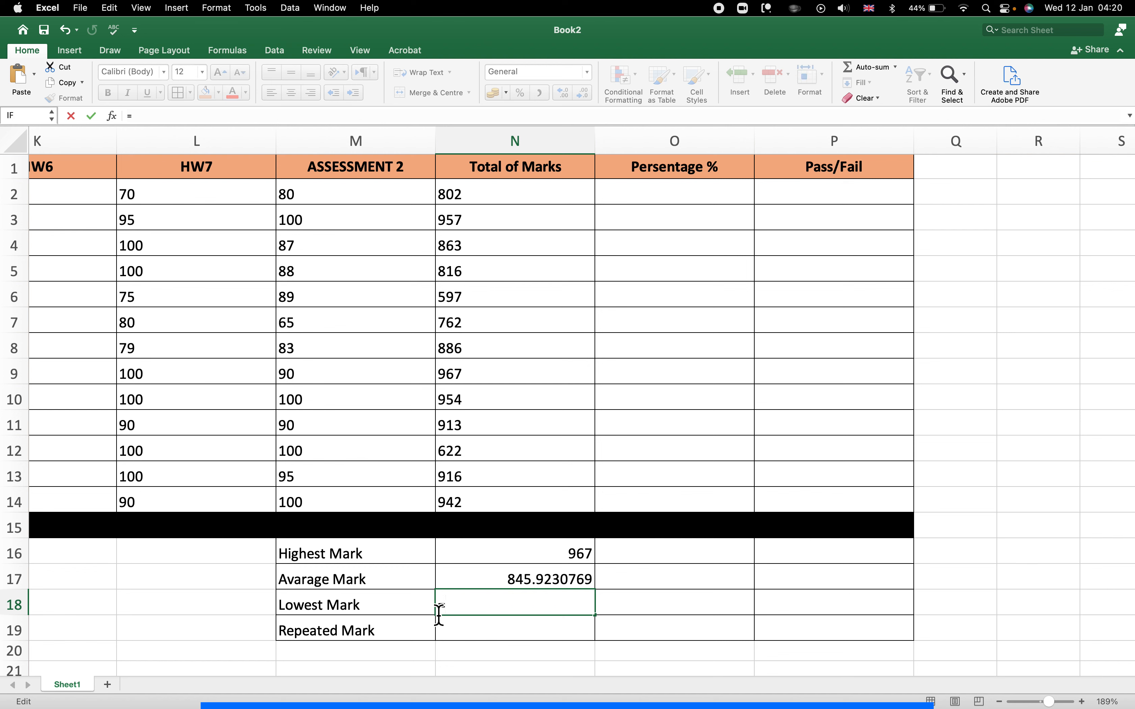
pyautogui.write('min')
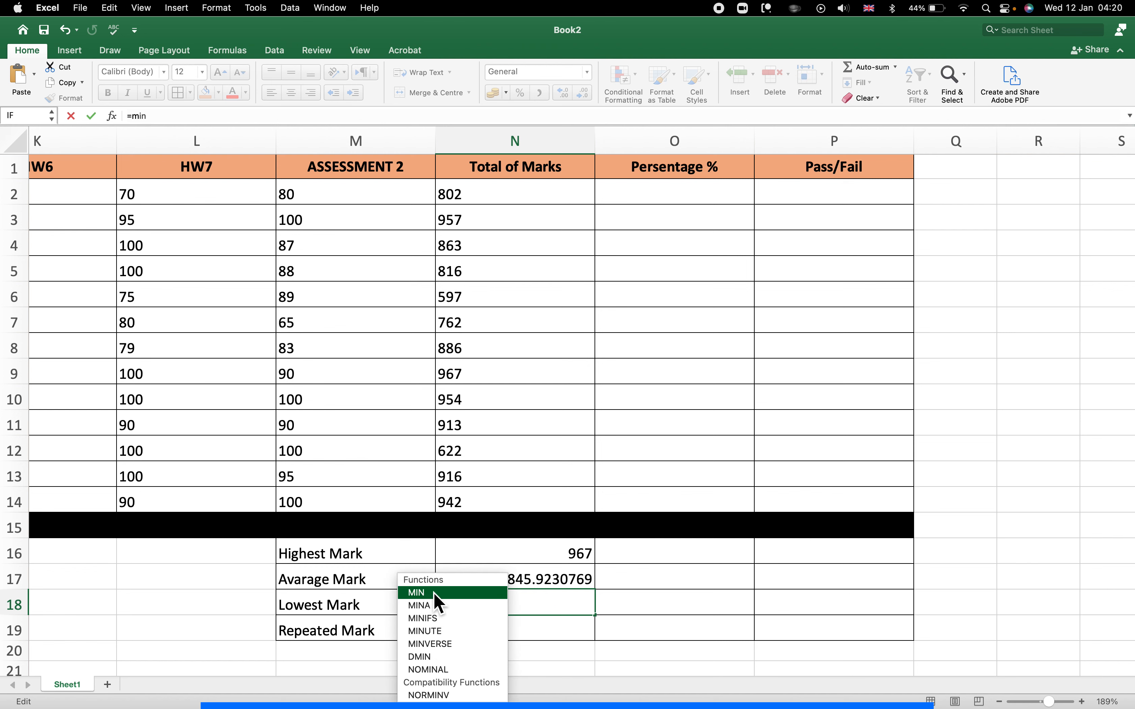
pyautogui.doubleClick(421, 594)
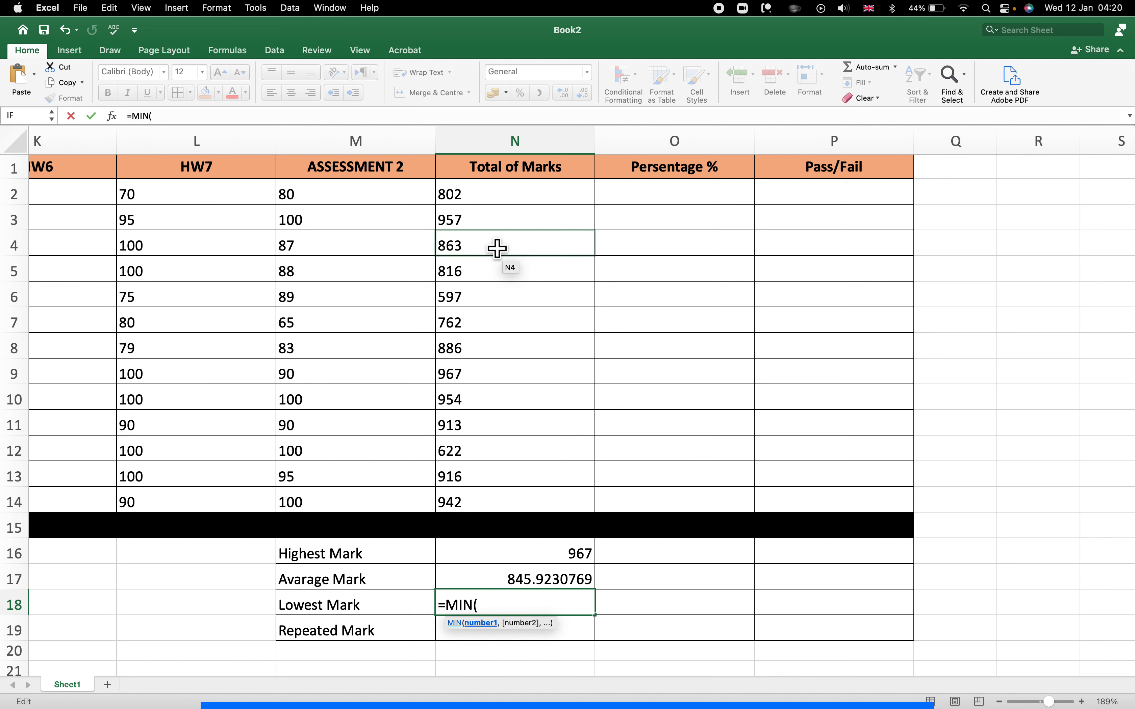
pyautogui.moveTo(493, 211); pyautogui.dragTo(496, 504)
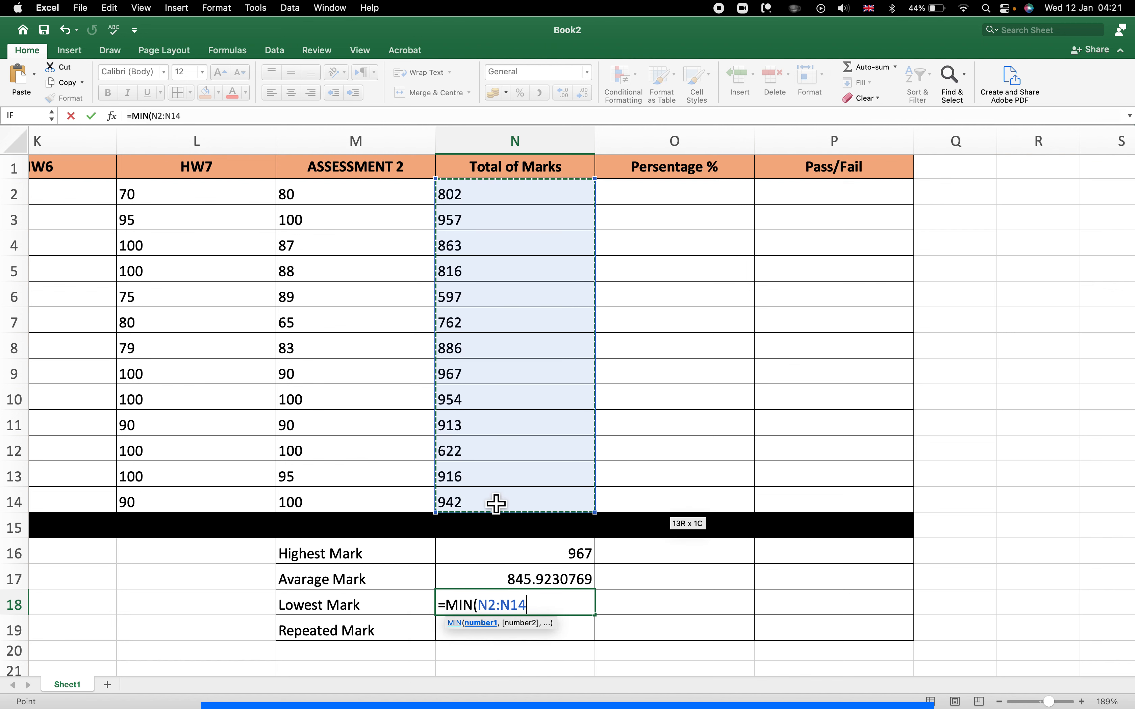
pyautogui.write(')')
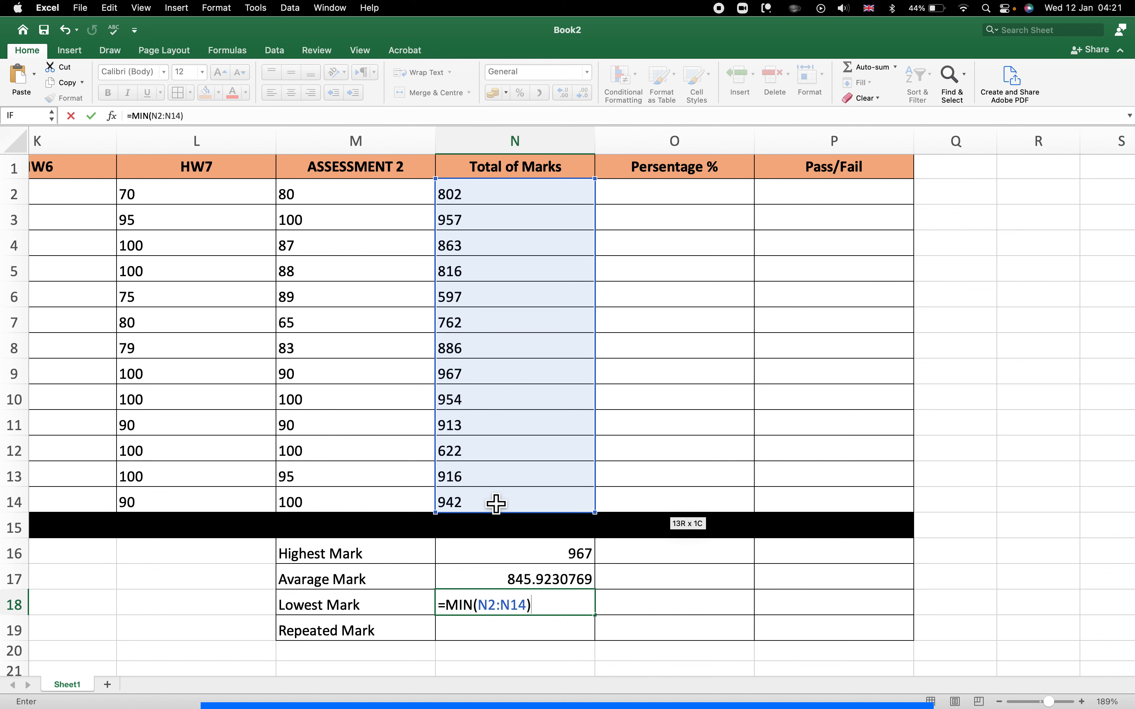
pyautogui.press('Return')
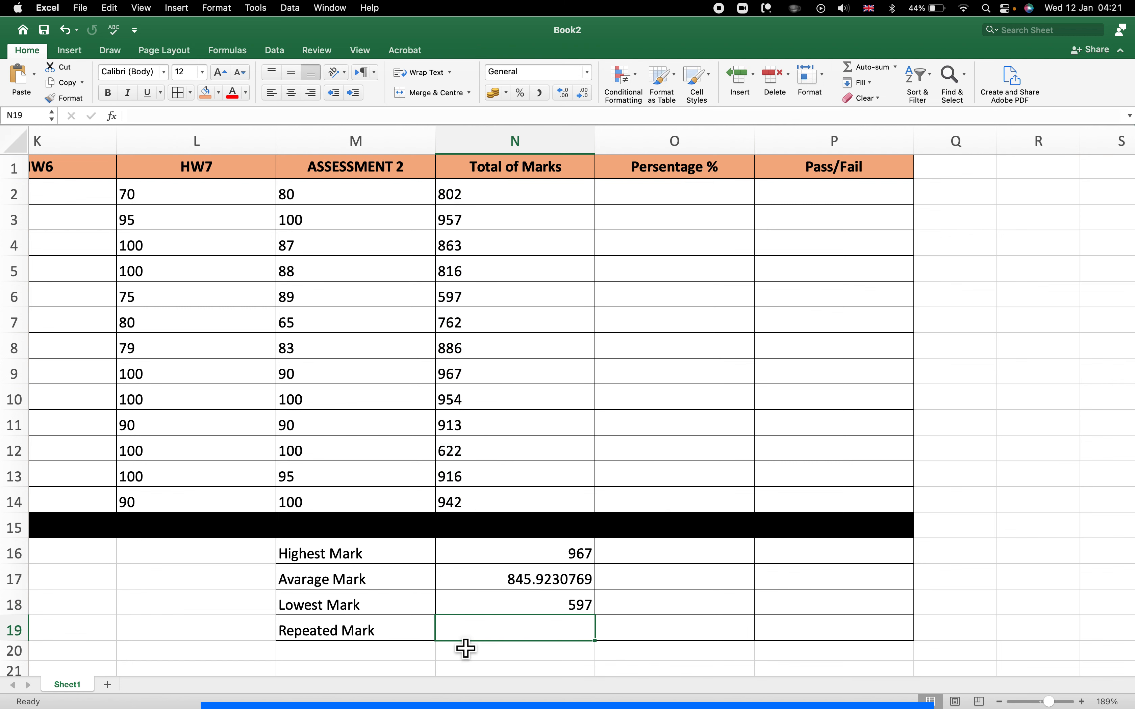
# Start Repeated Mark cell N19 with '=' and open the Formula Builder via More Functions.
pyautogui.doubleClick(495, 634)
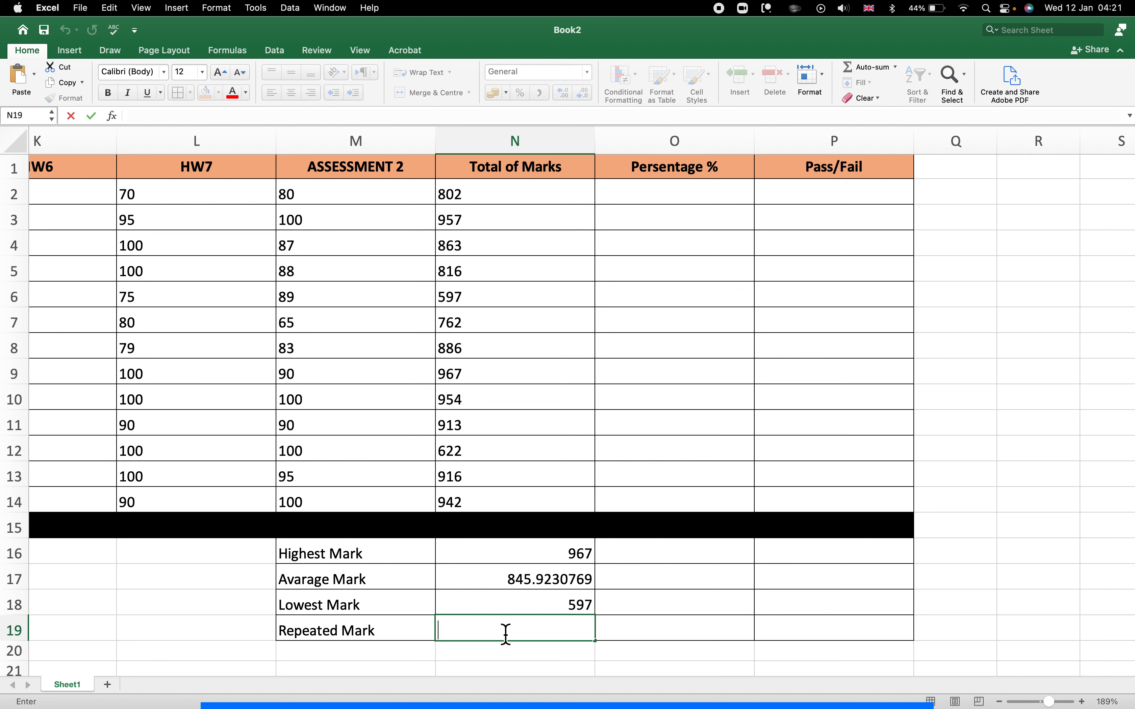
pyautogui.write('=mode')
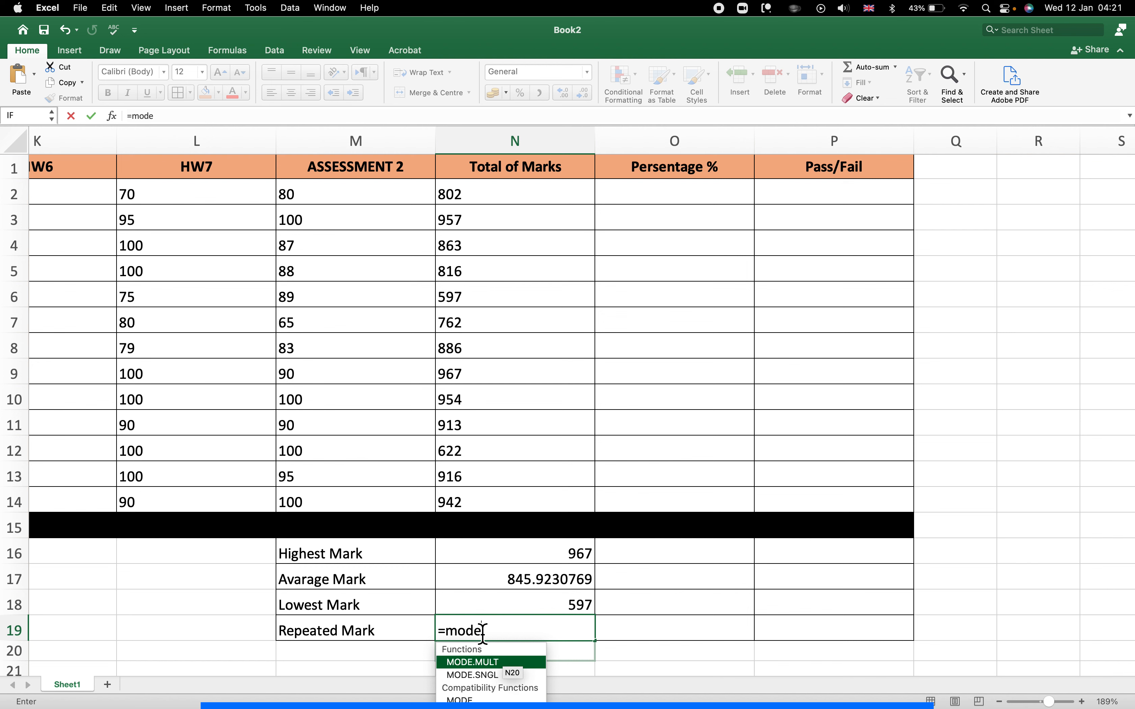
pyautogui.press('BackSpace')
pyautogui.press('BackSpace')
pyautogui.press('BackSpace')
pyautogui.press('BackSpace')
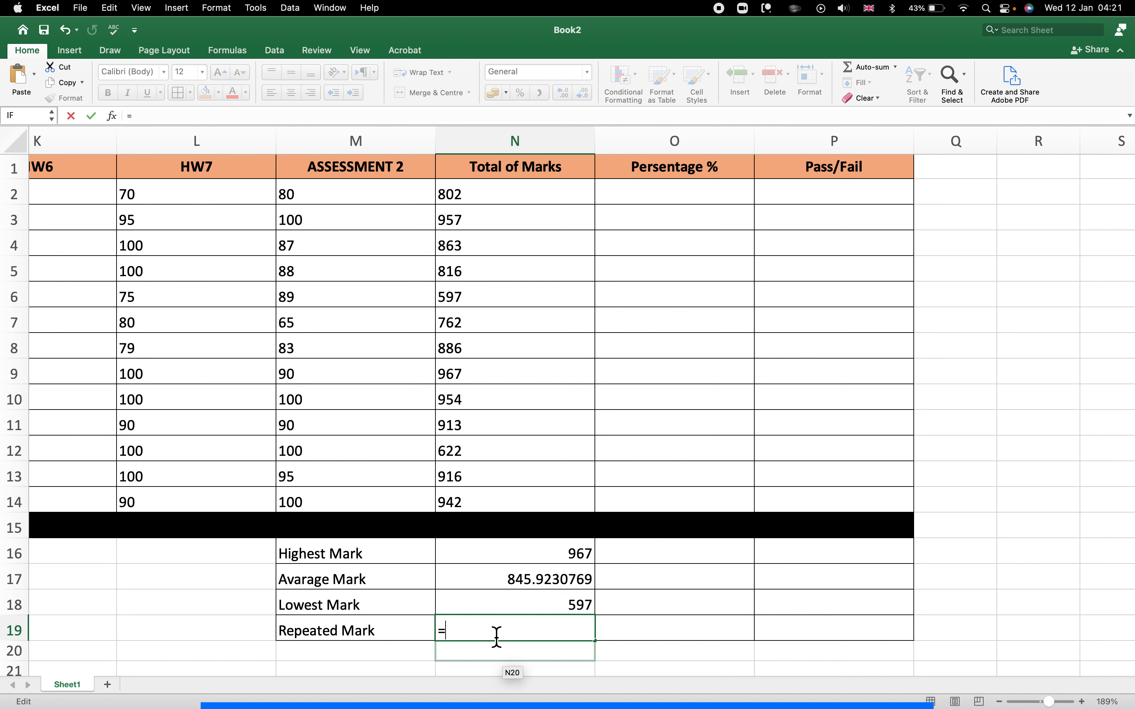
pyautogui.click(897, 68)
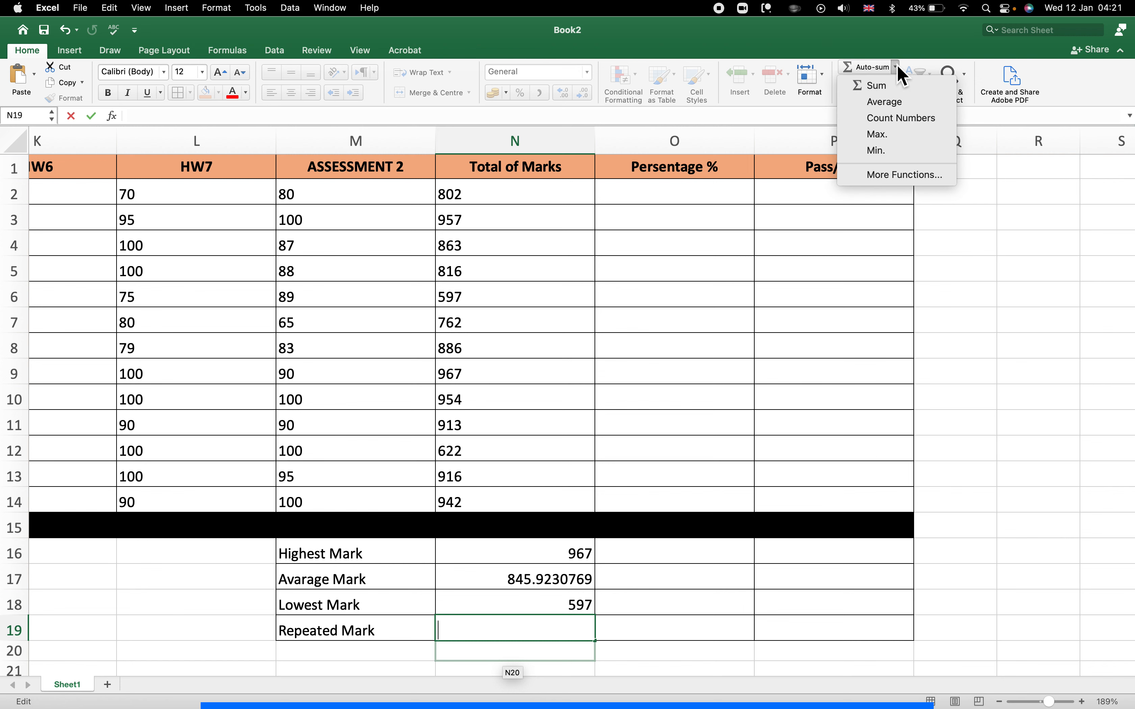
pyautogui.click(895, 176)
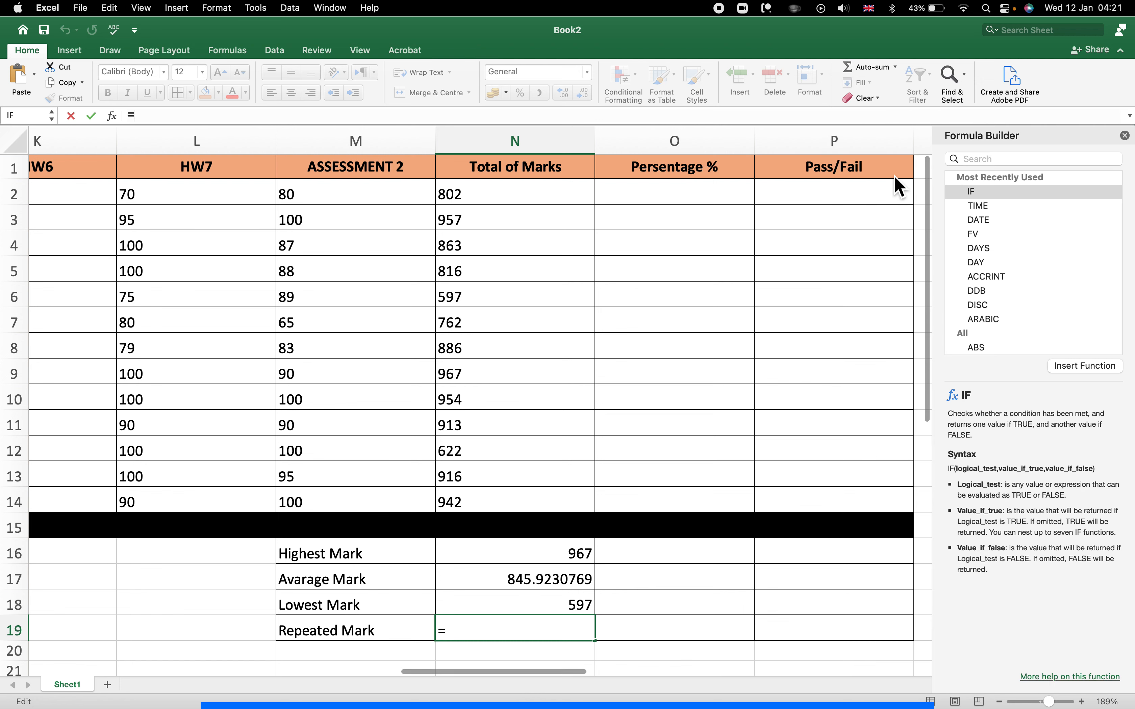
# Insert MODE over totals N2:N14 into N19 through the Formula Builder, returning #N/A.
pyautogui.click(988, 159)
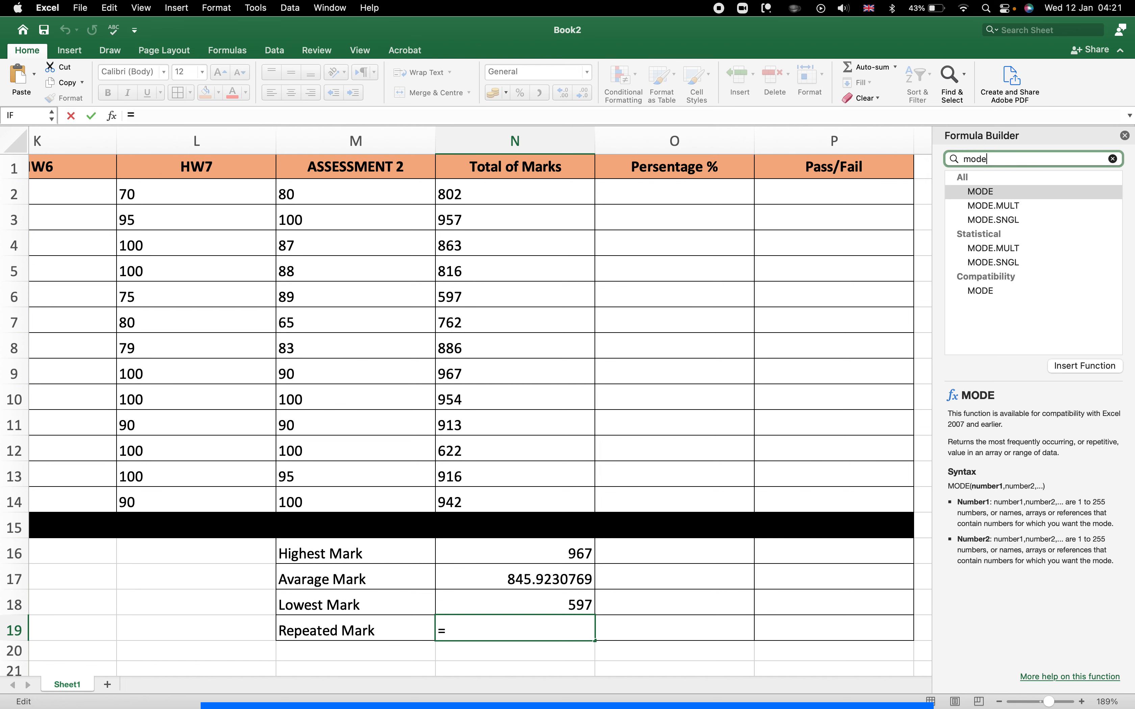
pyautogui.click(981, 190)
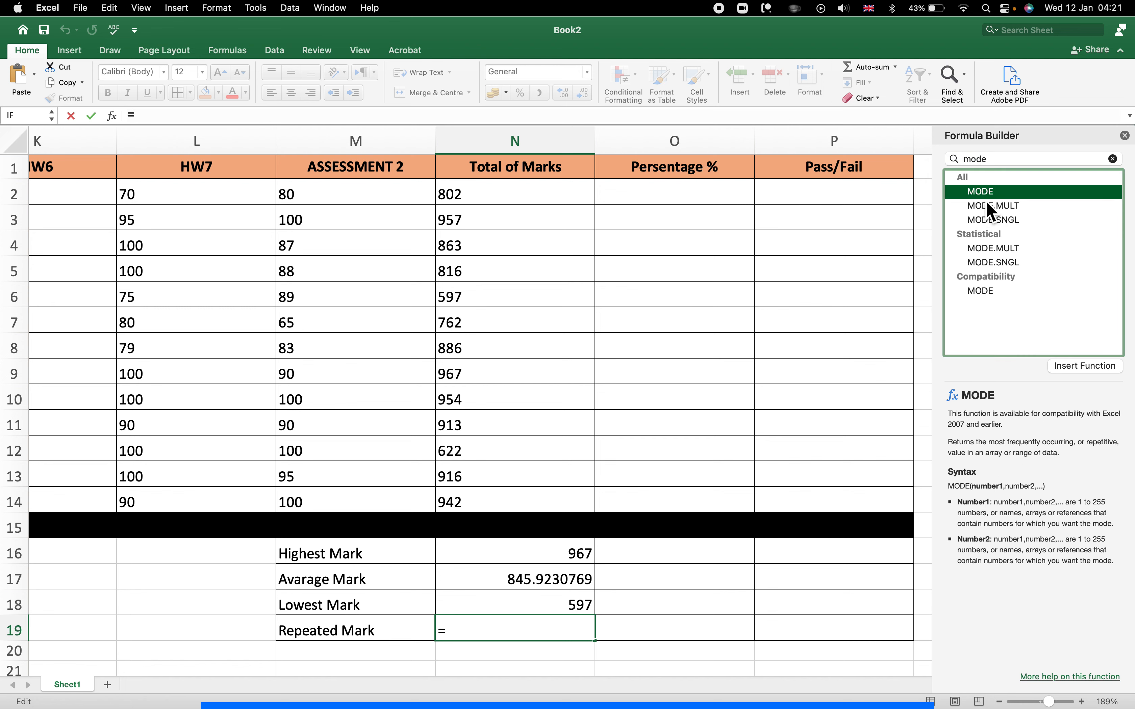
pyautogui.click(1084, 366)
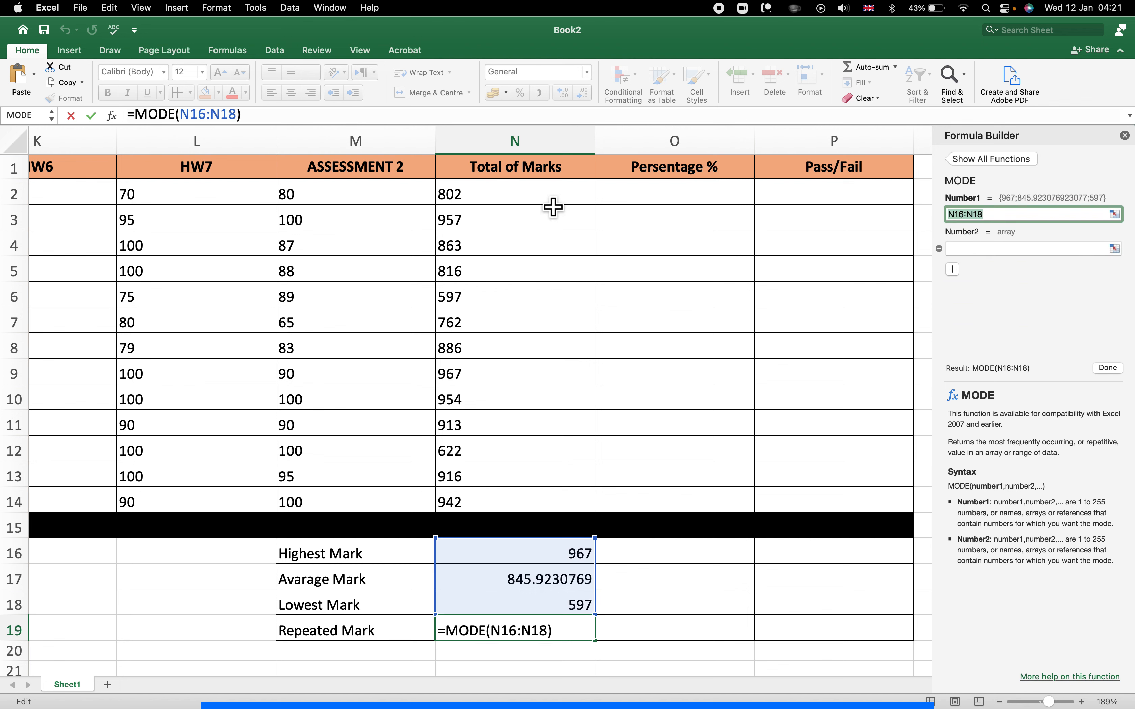
pyautogui.moveTo(552, 199); pyautogui.dragTo(538, 512)
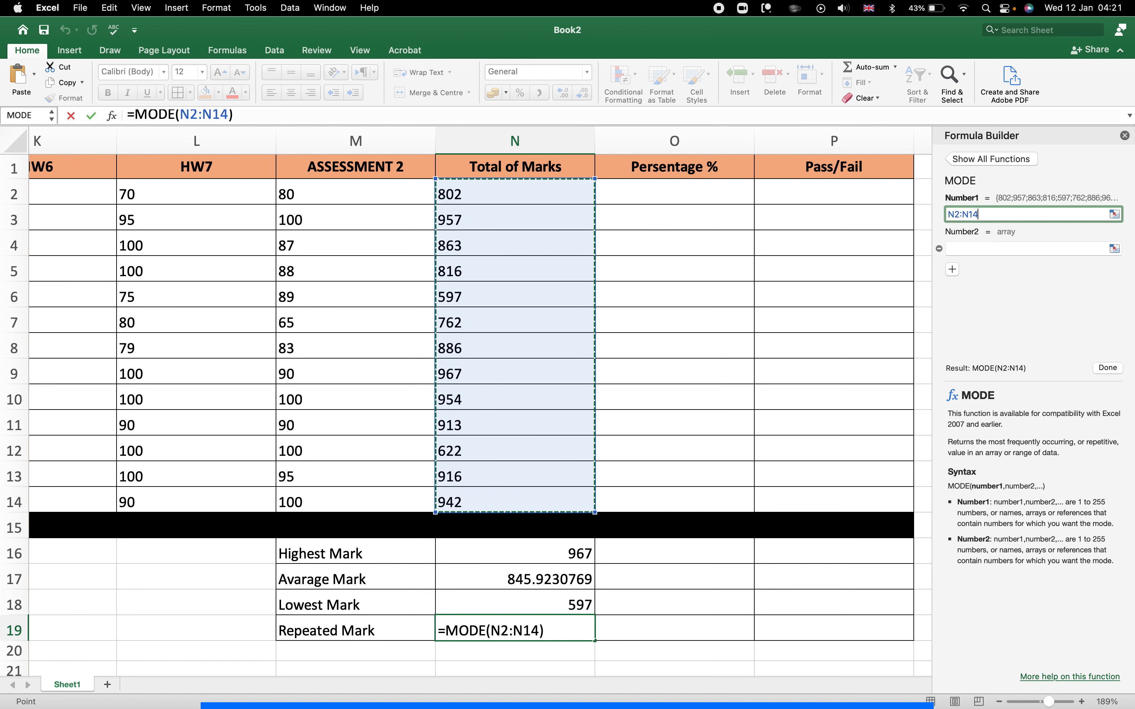
pyautogui.click(566, 634)
pyautogui.press('Return')
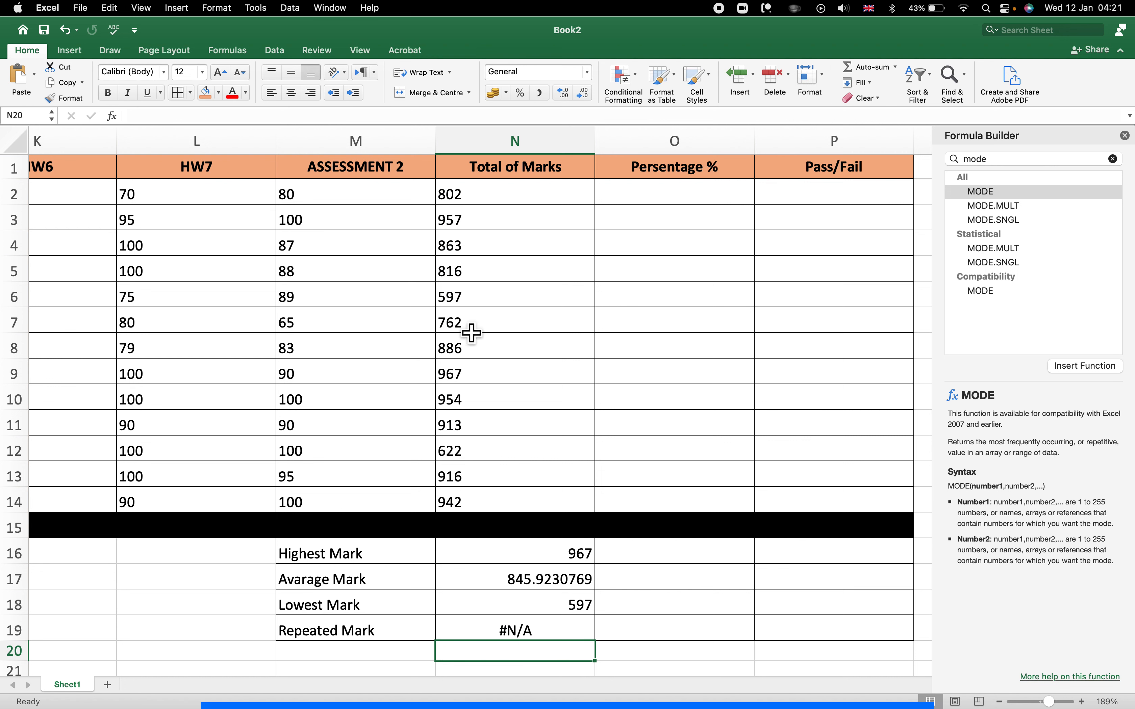
# Enter =MODE(K2:K14) in K19 below the HW6 column, returning 100.
pyautogui.hscroll(-1, 500, 444)
pyautogui.hscroll(-5, 519, 638)
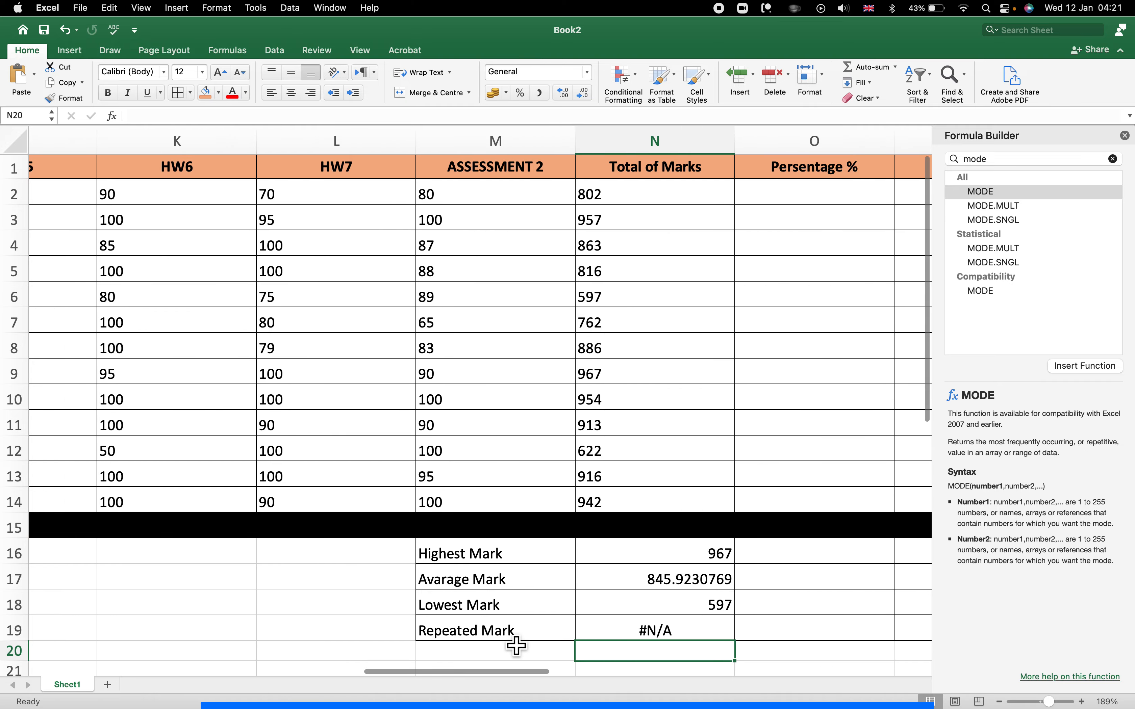
pyautogui.hscroll(-3, 520, 645)
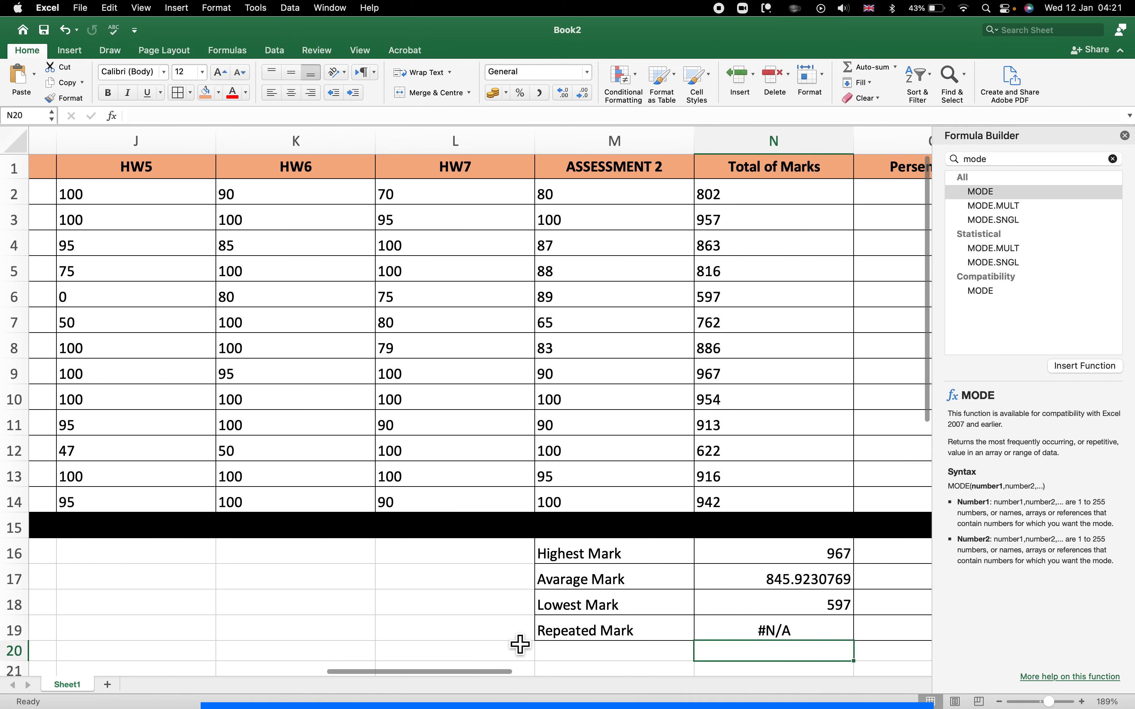
pyautogui.click(309, 639)
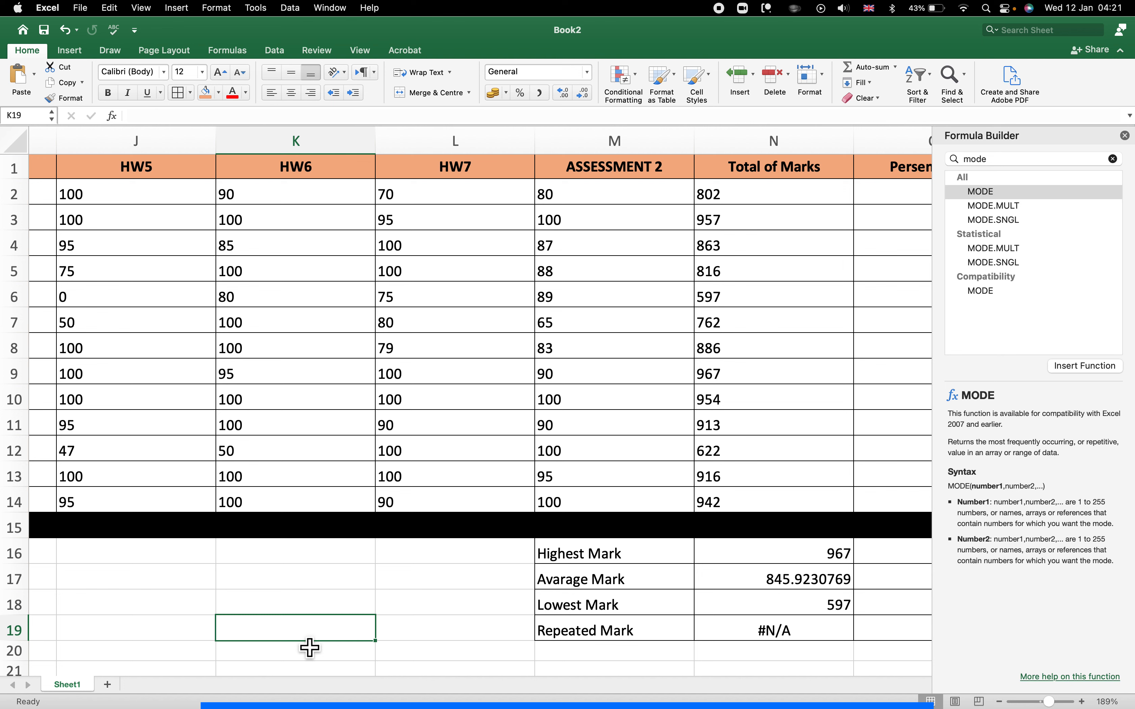
pyautogui.write('=Mode')
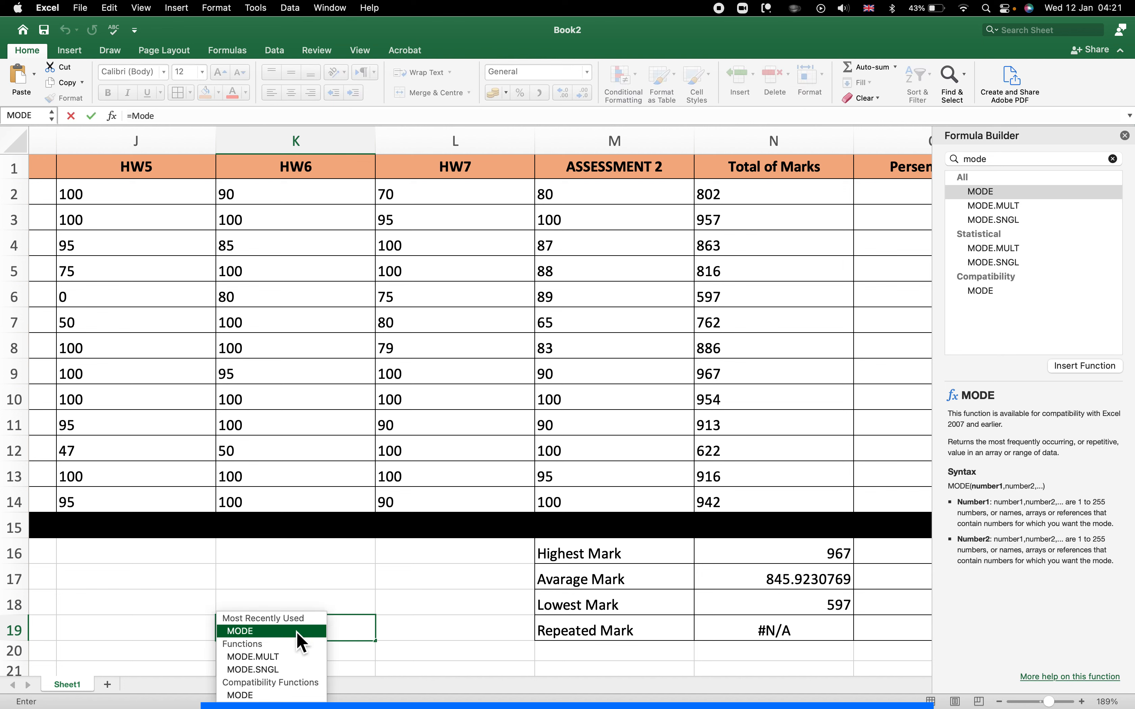
pyautogui.doubleClick(296, 632)
pyautogui.moveTo(296, 202); pyautogui.dragTo(282, 515)
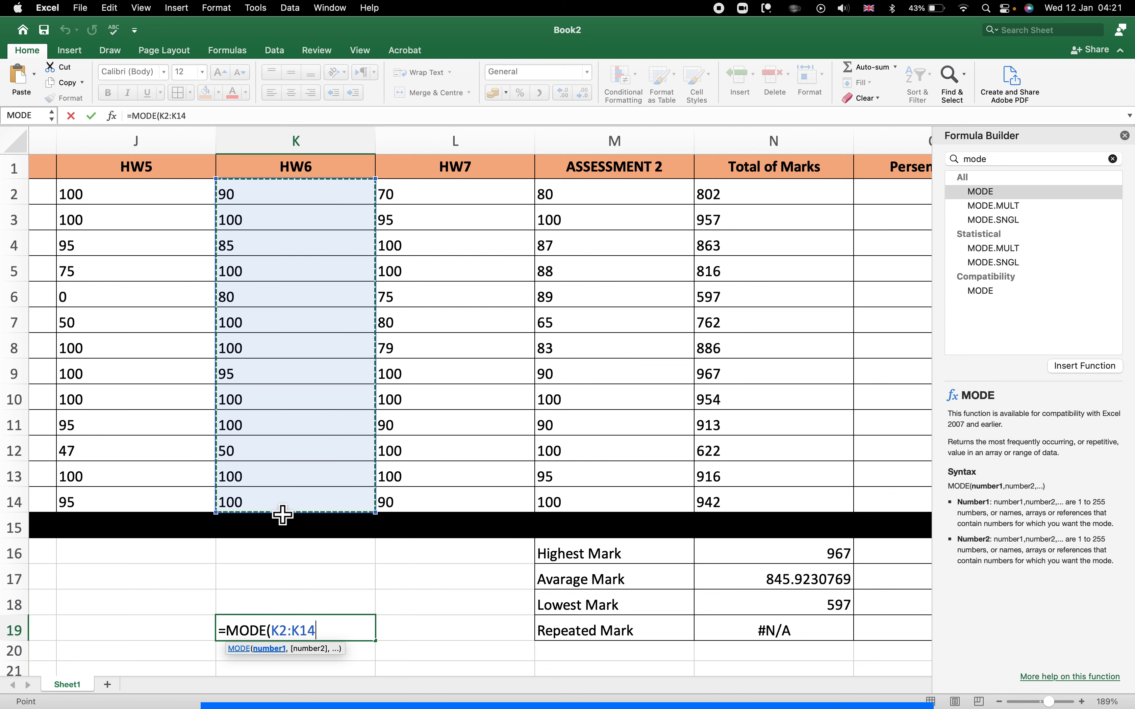
pyautogui.write(')')
pyautogui.press('Return')
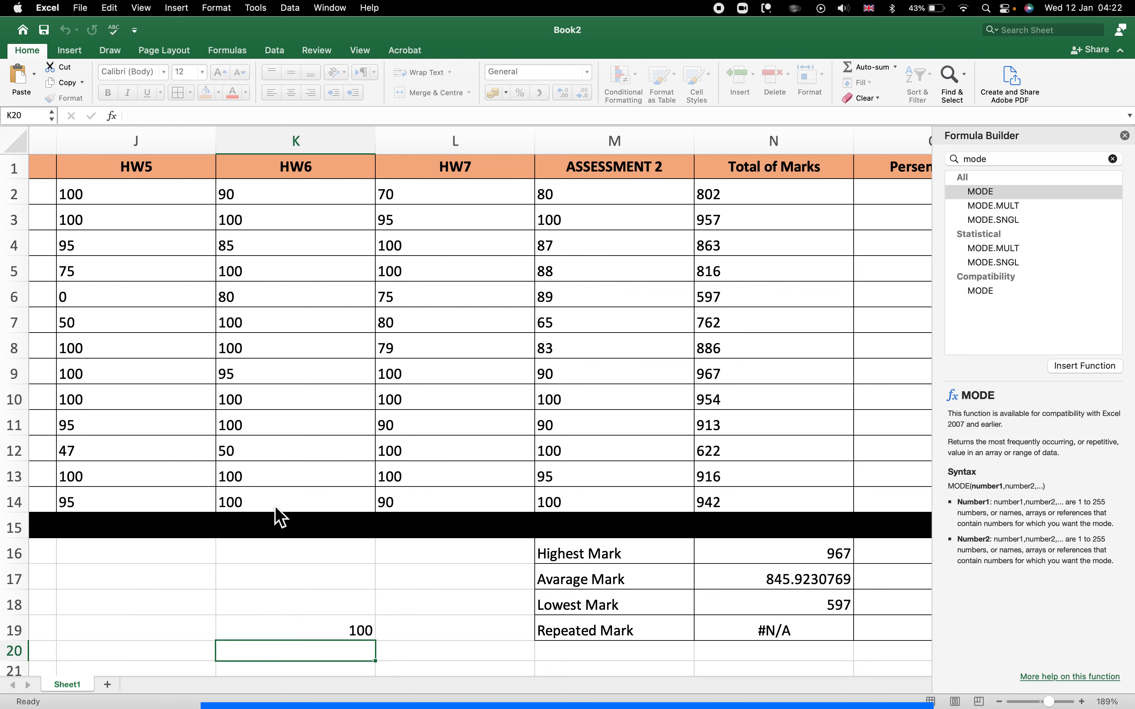
# Check the HW6 marks against K19's MODE result of 100.
pyautogui.click(349, 638)
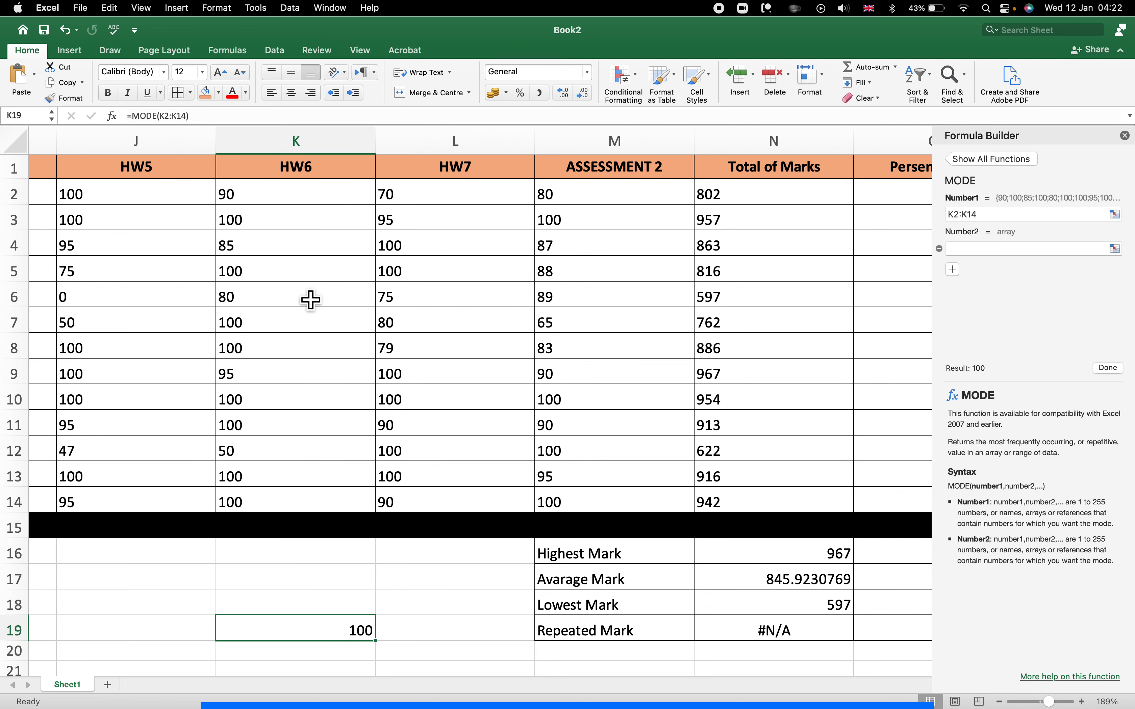
pyautogui.click(275, 223)
pyautogui.click(263, 271)
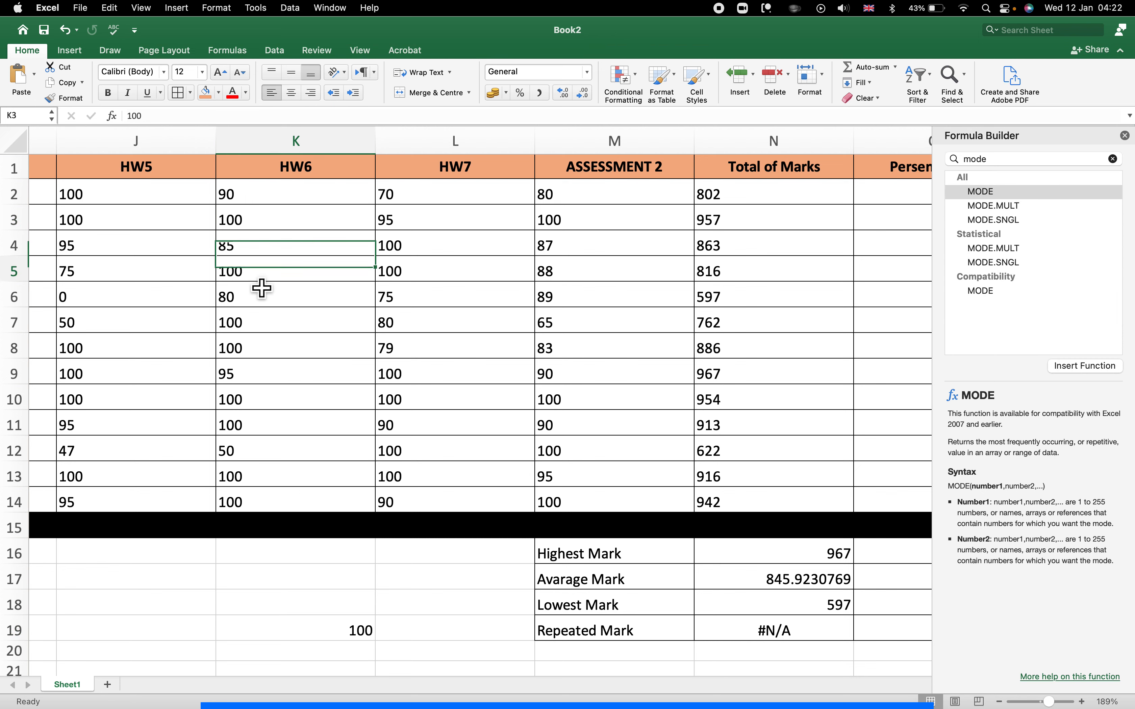
pyautogui.click(267, 348)
pyautogui.click(266, 399)
pyautogui.click(267, 498)
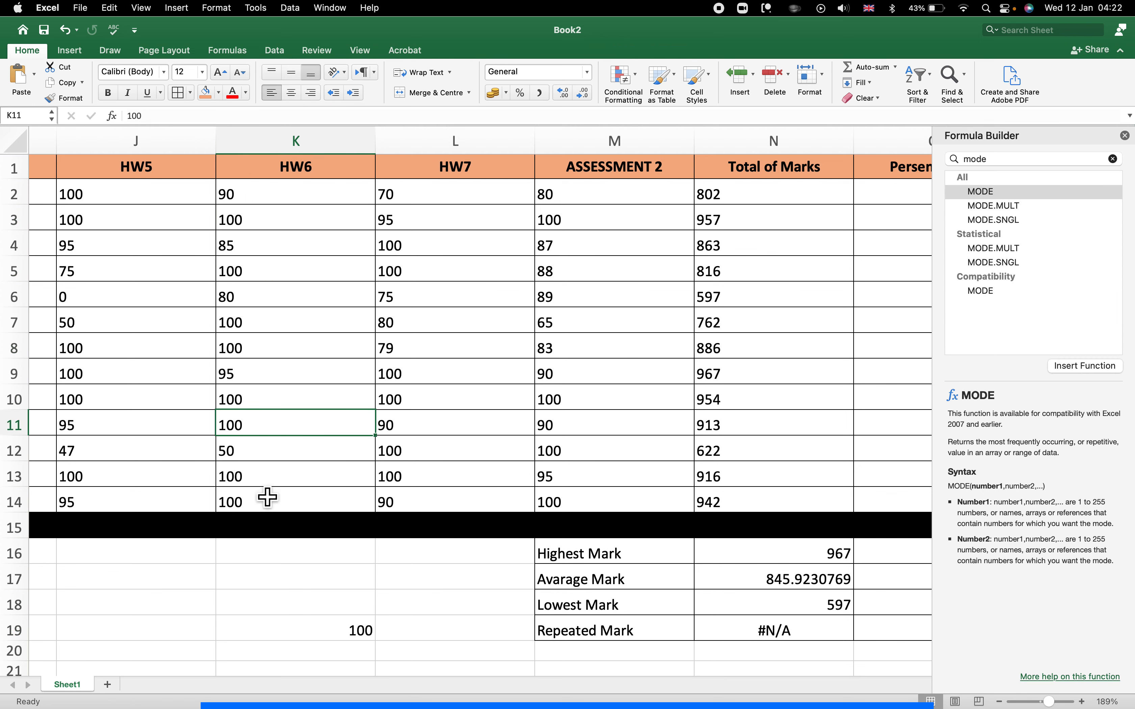
pyautogui.click(349, 621)
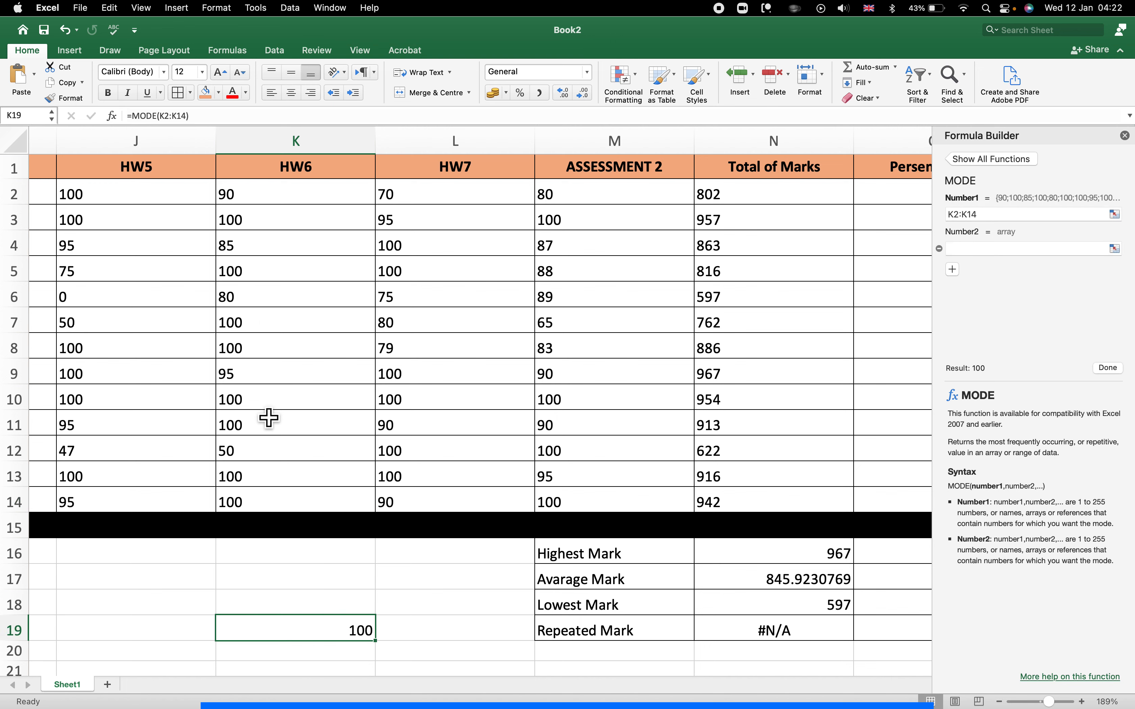
pyautogui.hscroll(6, 400, 462)
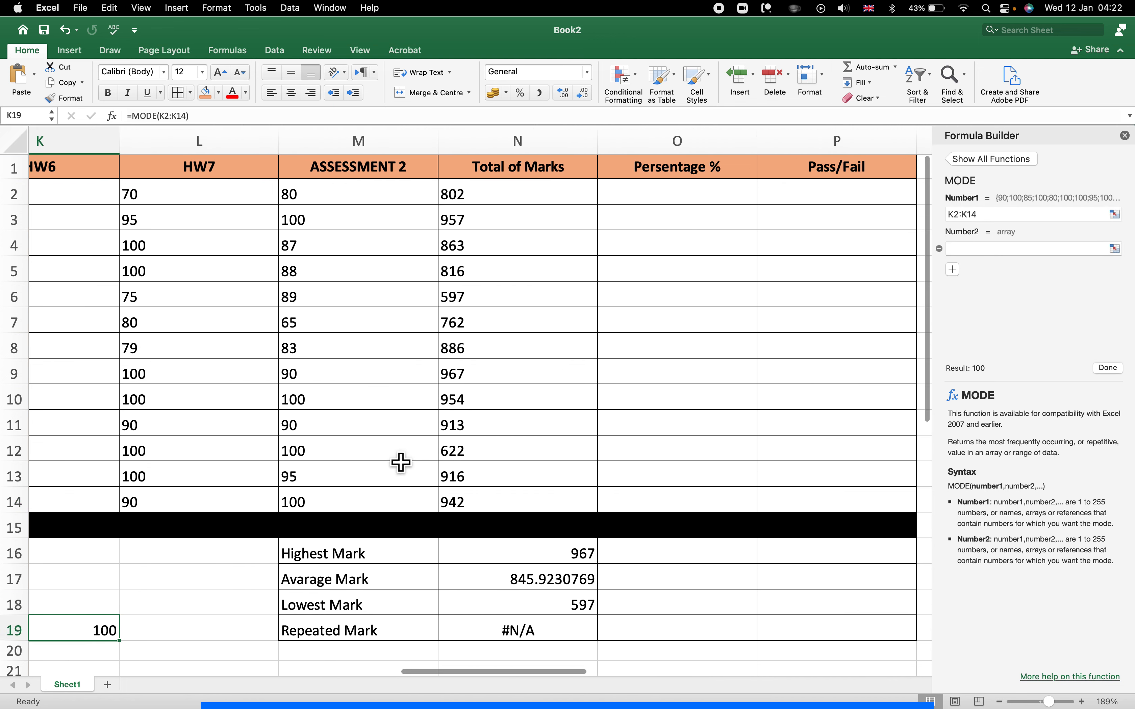
pyautogui.scroll(-1, 401, 462)
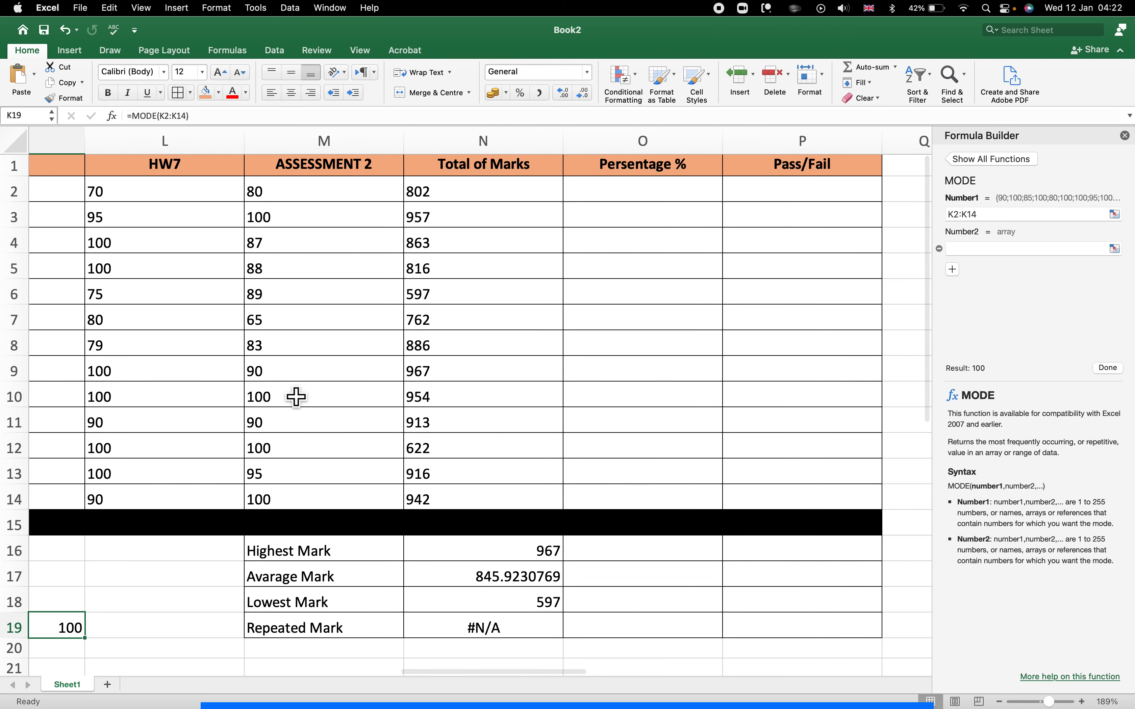